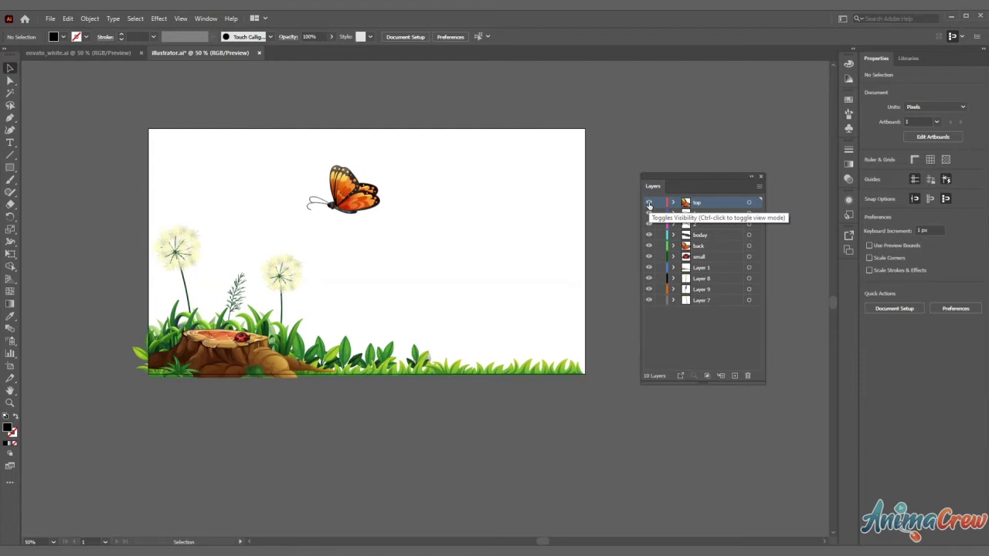
- Hide the artwork's layers, then reveal the dandelions, grass, stump and butterfly layers one by one
left_click(649, 204)
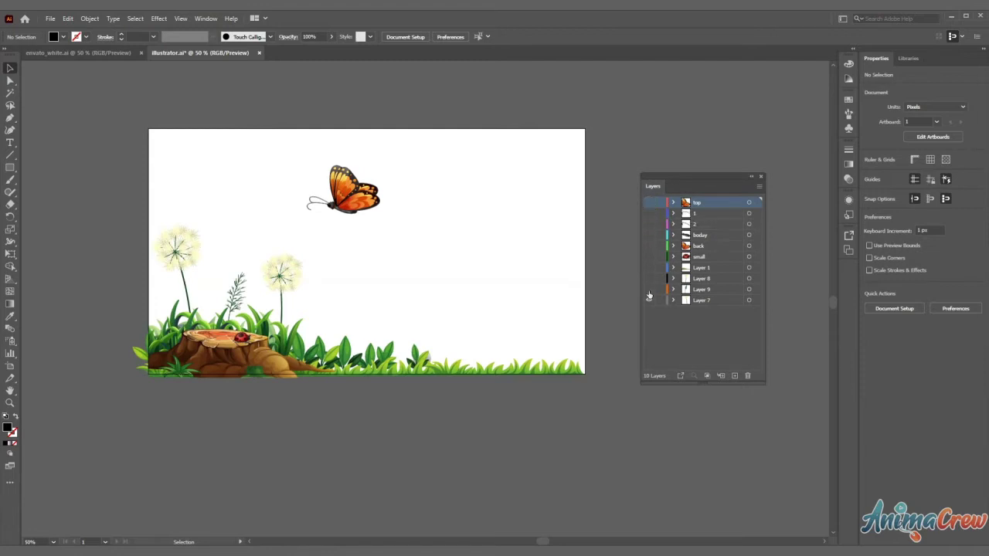
key("ctrl+y")
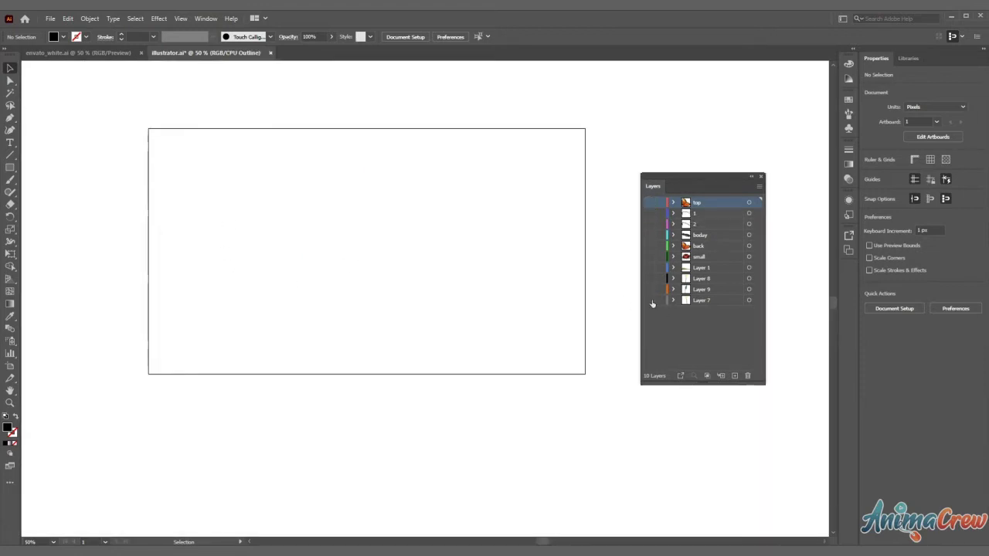
key("ctrl+y")
left_click(649, 290)
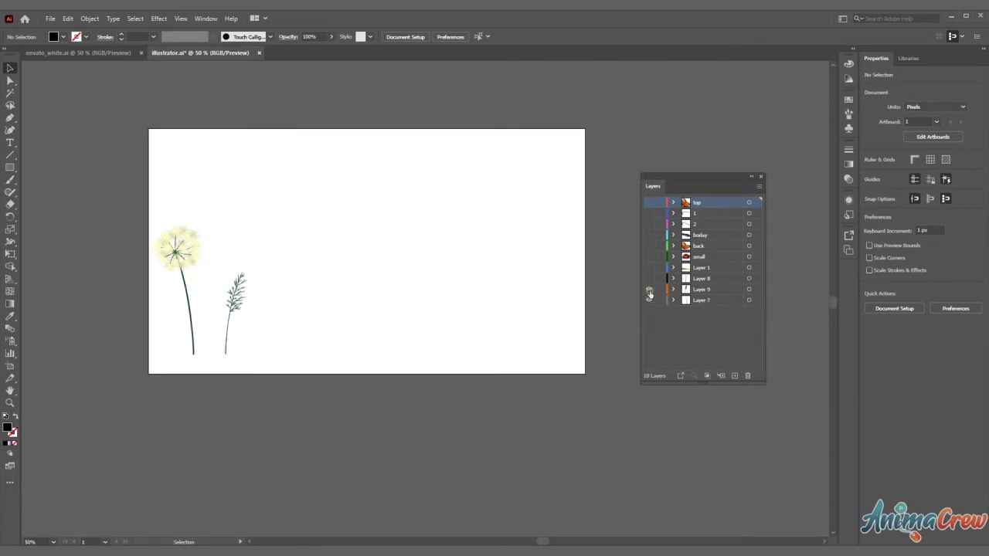
left_click(649, 278)
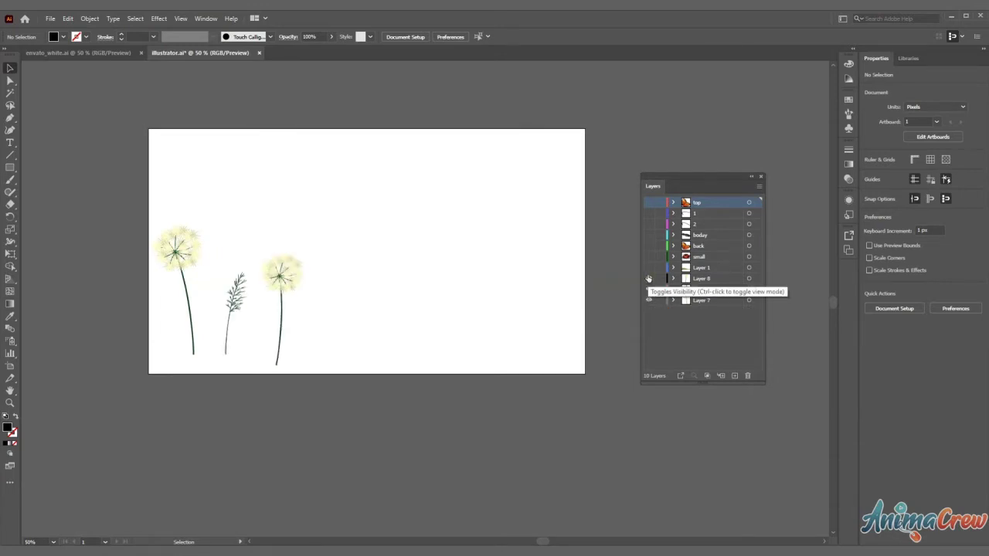
left_click(649, 267)
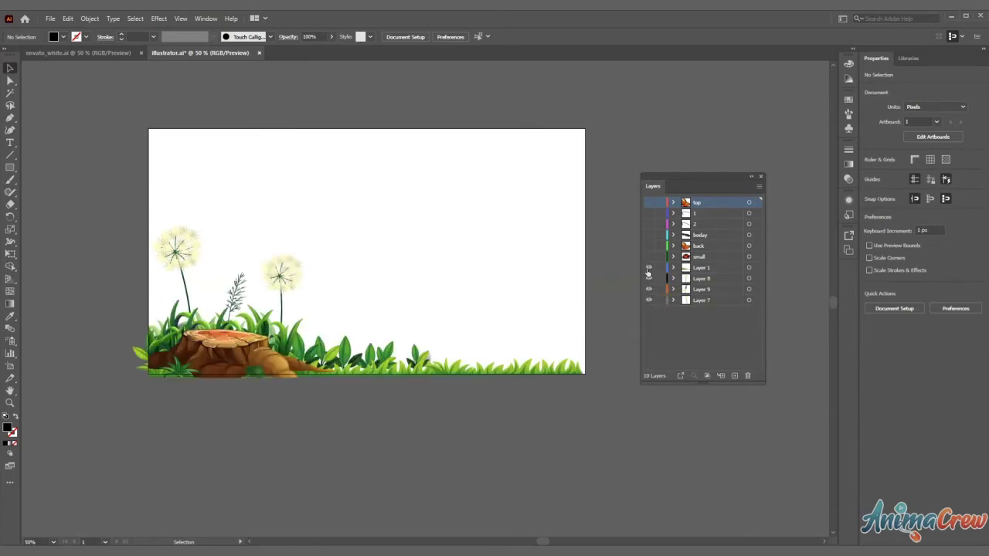
left_click(649, 246)
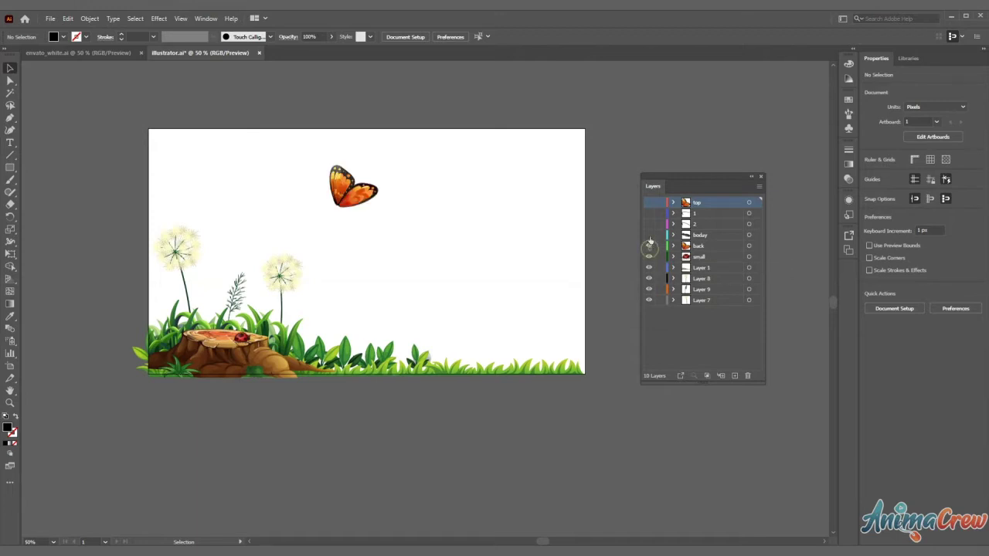
left_click(649, 236)
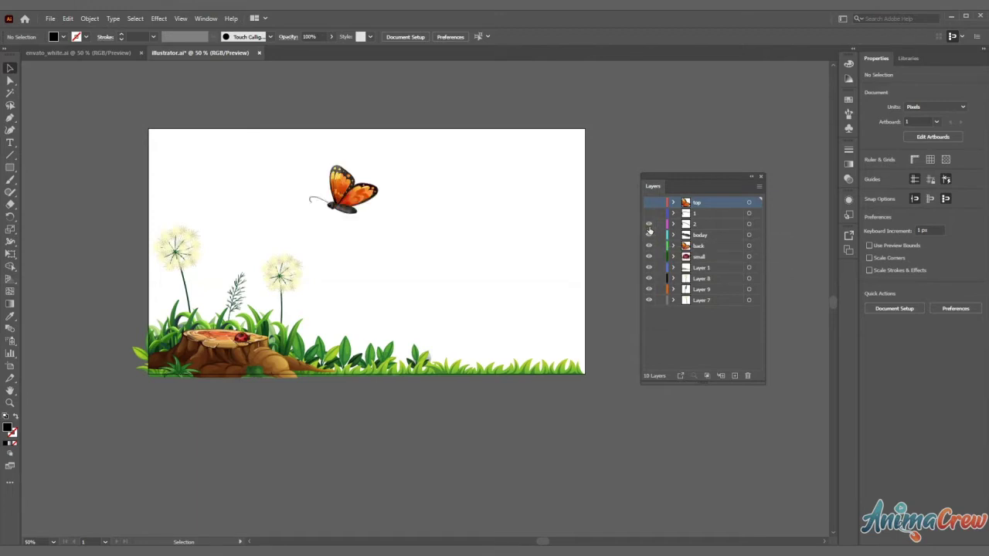
left_click(649, 202)
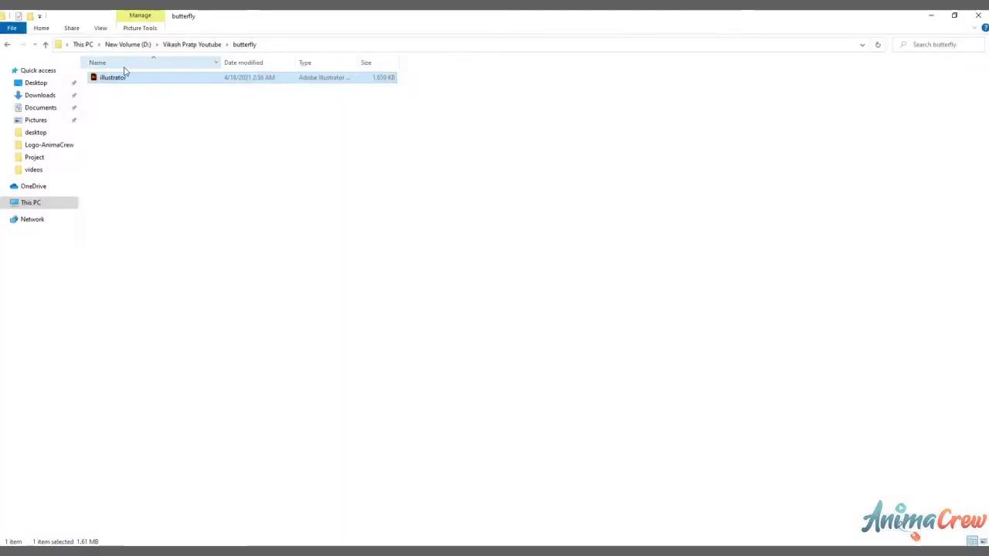
- Import illustrator.ai as a Composition with Layer Size, and build the illustrator 2 comp from it
mouse_move(116, 77)
left_mouse_down()
mouse_move(224, 163)
mouse_move(2, 349)
mouse_move(98, 199)
left_mouse_up()
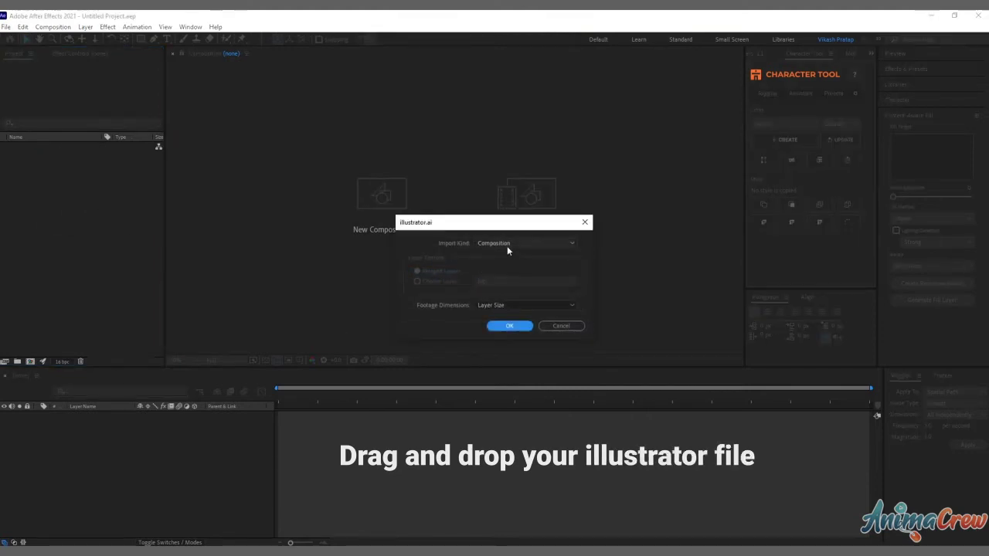
left_click(499, 243)
left_click(501, 265)
left_click(506, 306)
left_click(502, 317)
left_click(509, 326)
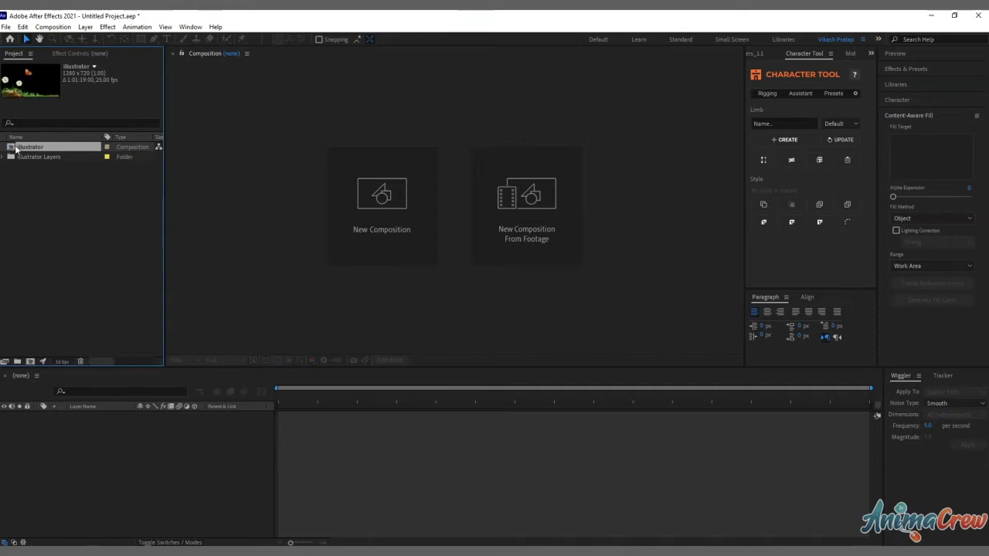
left_click_drag(16, 149, 220, 477)
left_click_drag(154, 456, 151, 452)
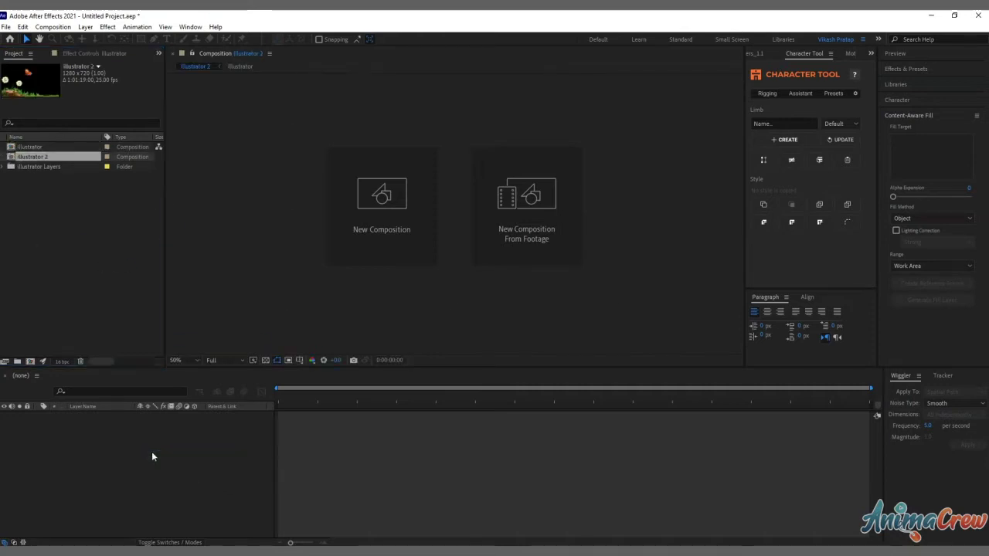
- Create a new white solid layer, White Solid 1
right_click(229, 457)
mouse_move(282, 340)
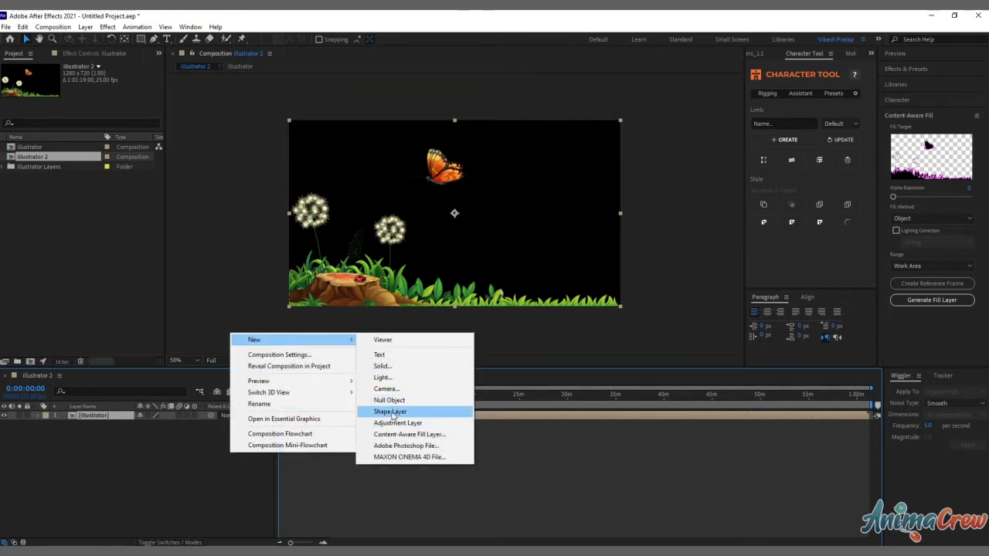
left_click(383, 366)
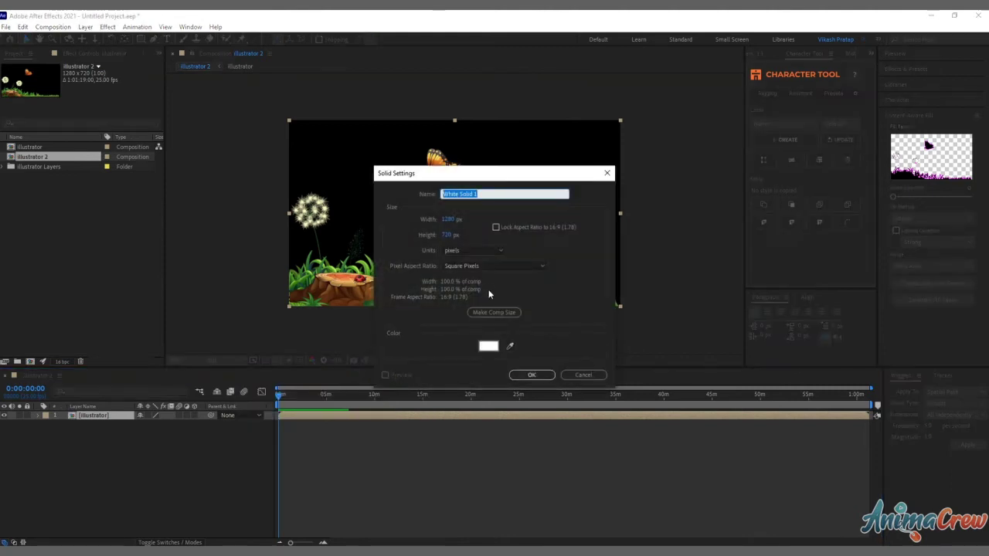
left_click(489, 347)
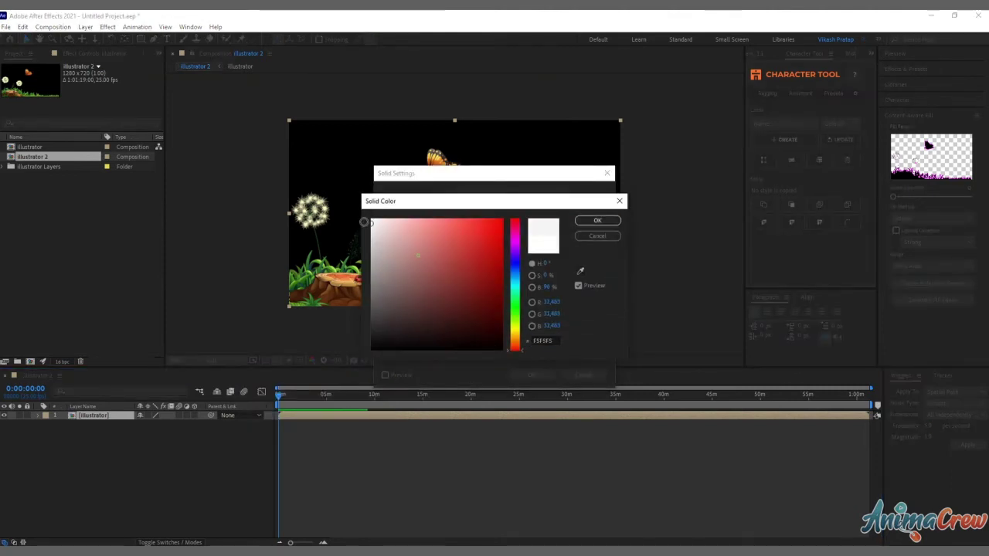
left_click(594, 221)
left_click(533, 374)
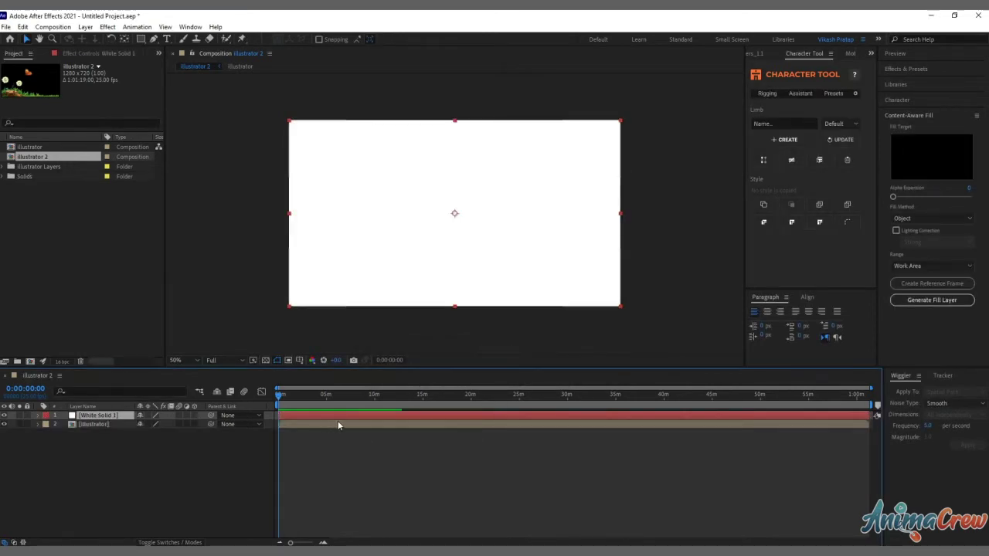
- Move White Solid 1 beneath the illustrator layer and open the illustrator precomp
left_click_drag(108, 416, 117, 445)
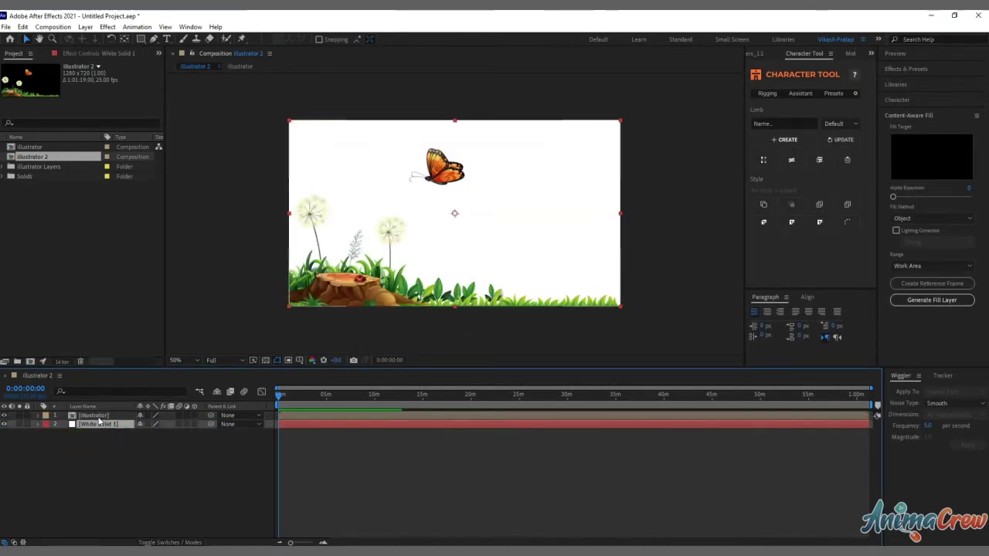
left_click(98, 418)
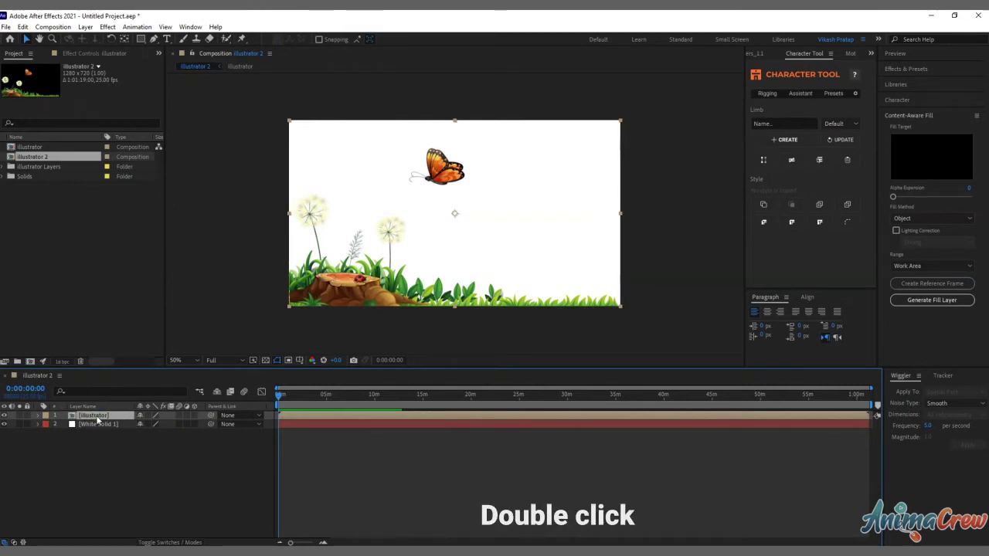
double_click(98, 418)
- Pre-compose the butterfly's layers into a new comp named Animation
left_click(444, 183)
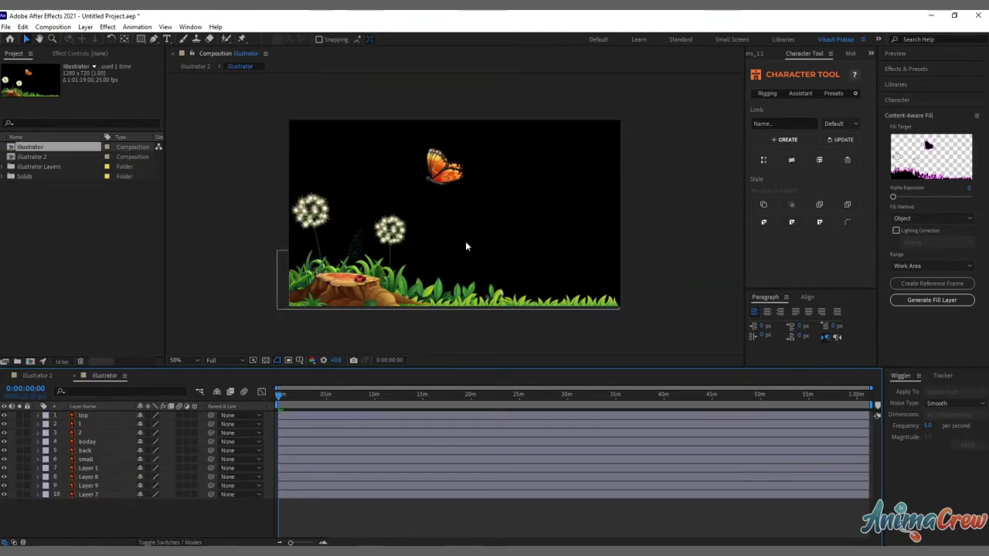
left_click_drag(385, 112, 476, 199)
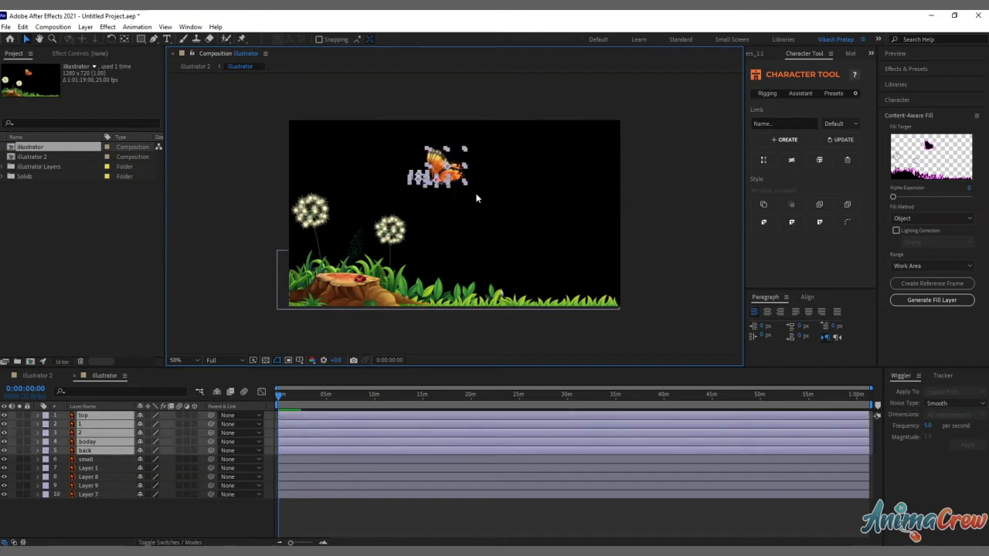
right_click(103, 423)
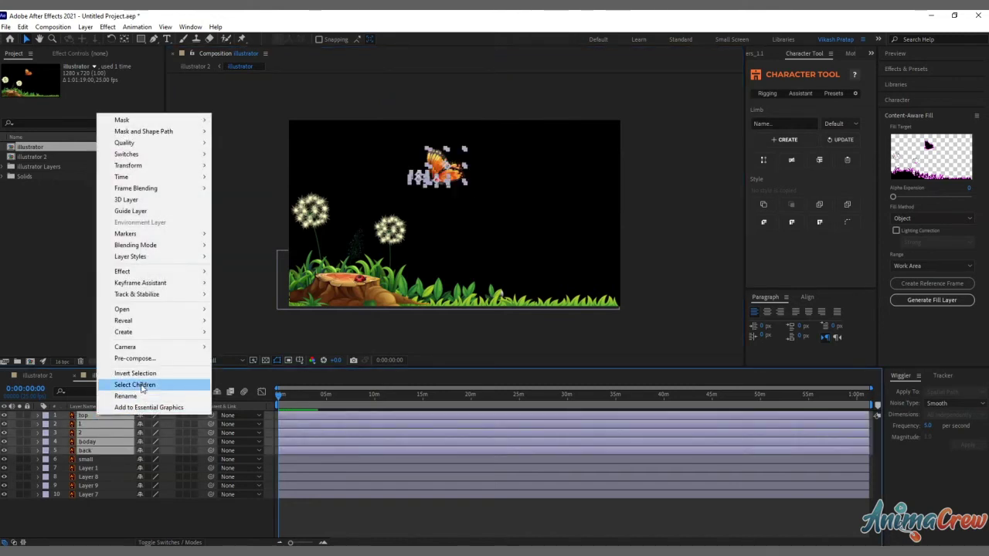
left_click(134, 359)
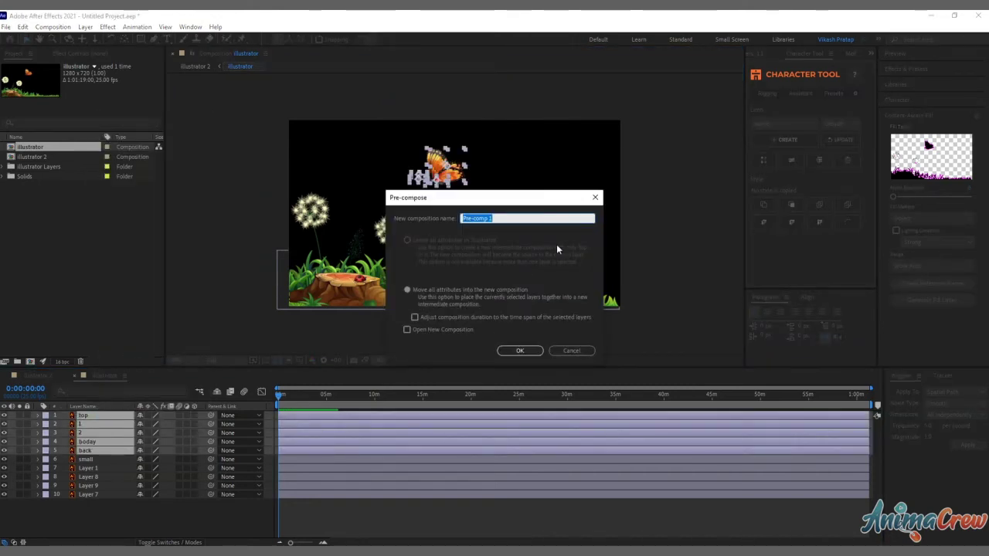
type("Animation")
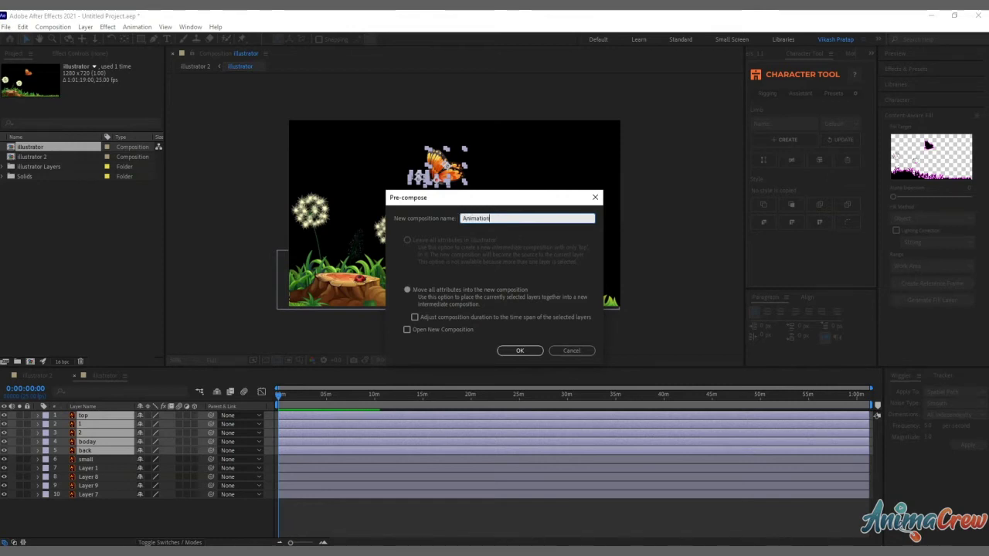
key("Return")
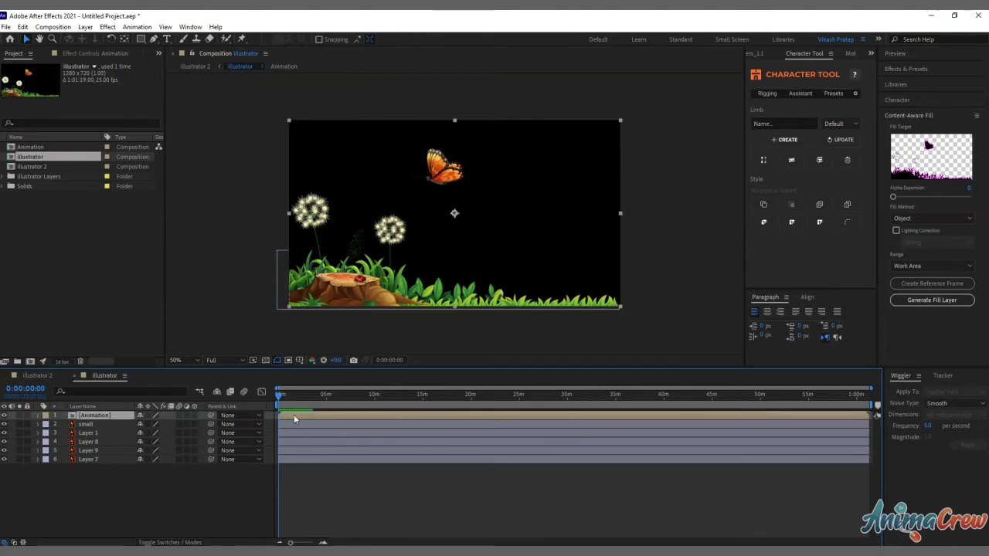
- Paste the Animation layer into the illustrator 2 comp
left_click(37, 376)
left_click(352, 485)
key("ctrl+v")
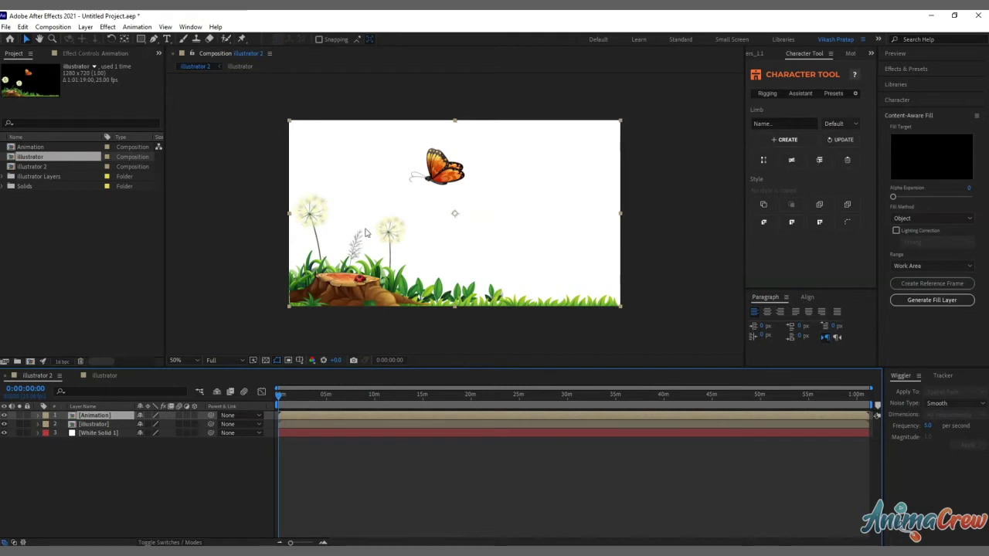
- Open the illustrator precomp, select the left dandelion (Layer 7), and zoom and pan onto the stump
double_click(299, 420)
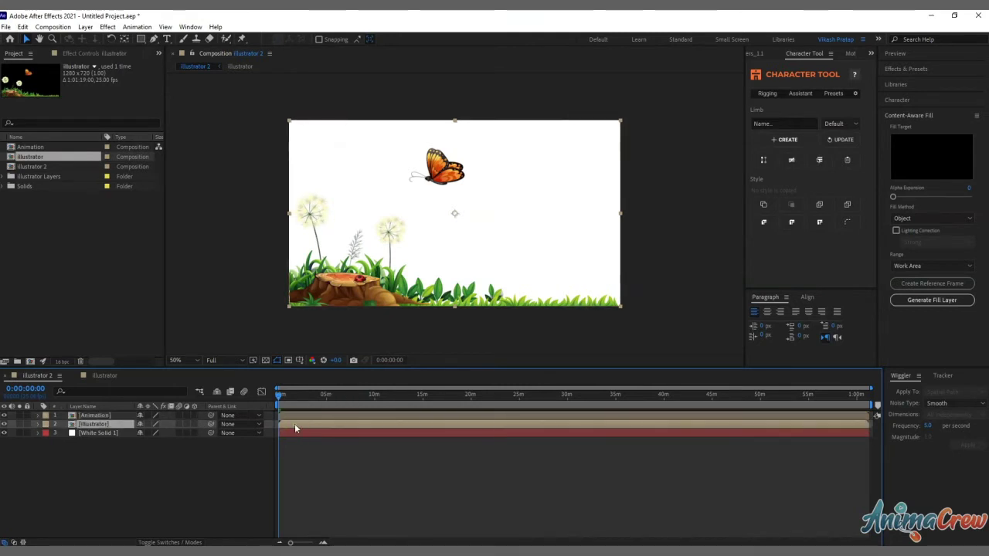
left_click(318, 213)
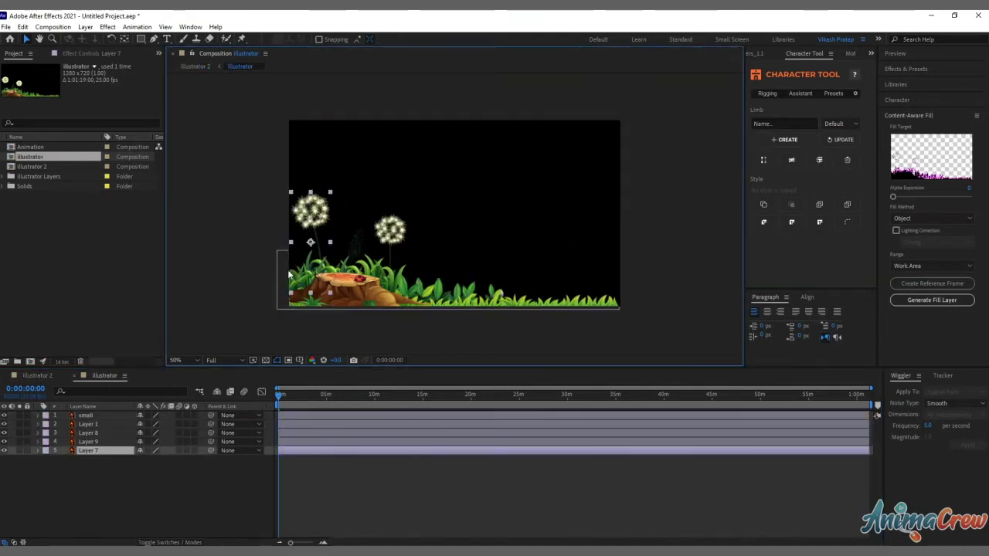
scroll(351, 292, "up", 2)
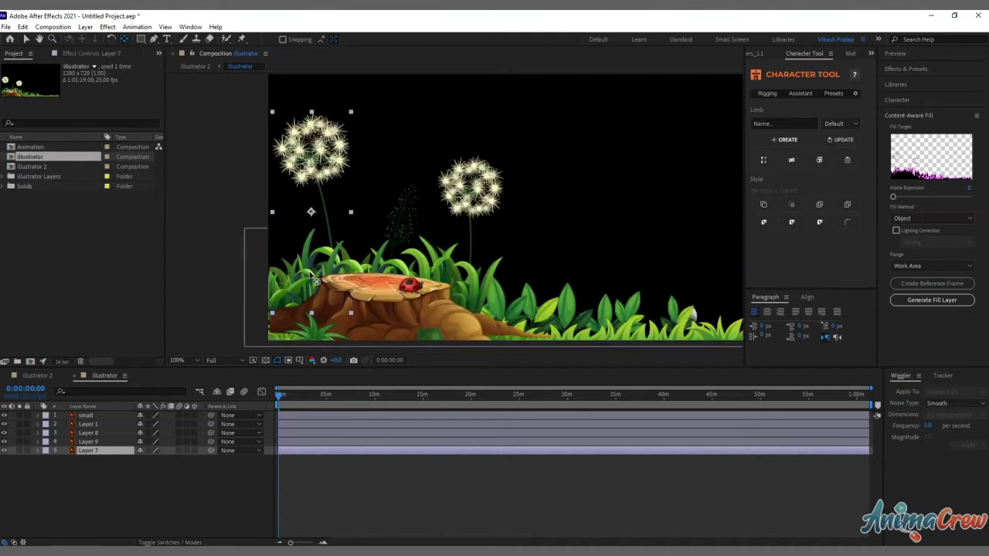
left_click_drag(364, 289, 352, 226)
key("y")
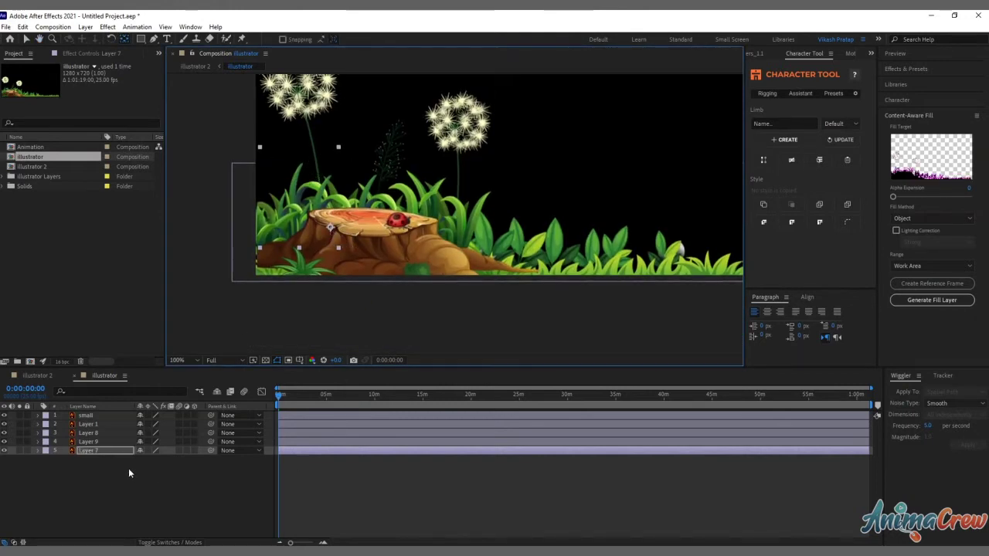
- Give Layer 7's Rotation a wiggle(2,3) expression and copy it
key("r")
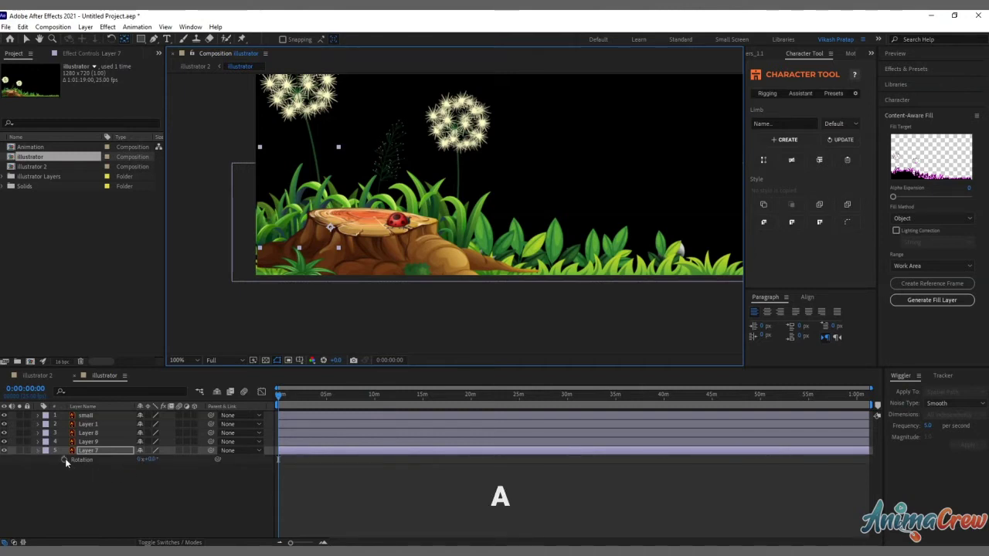
left_click(65, 459, "alt")
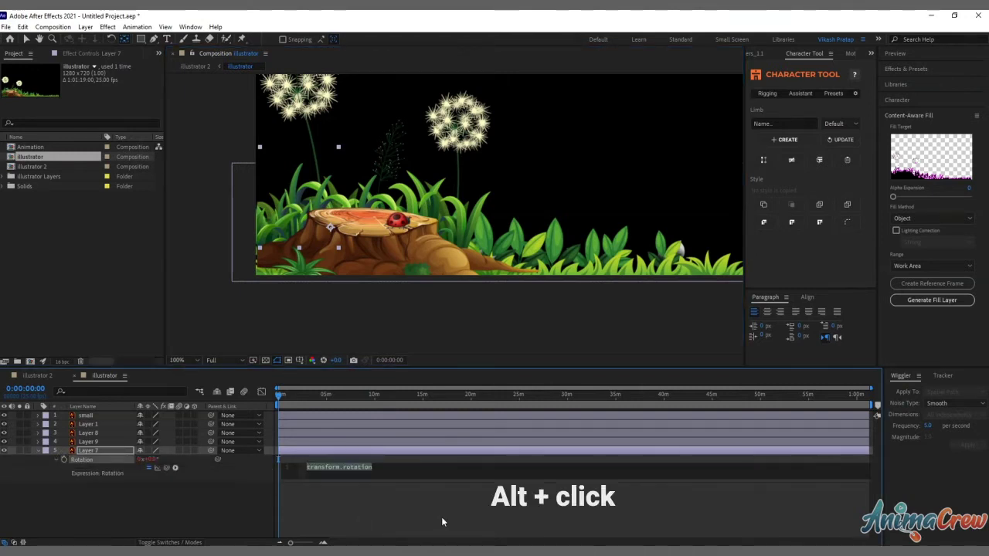
type("wiggle")
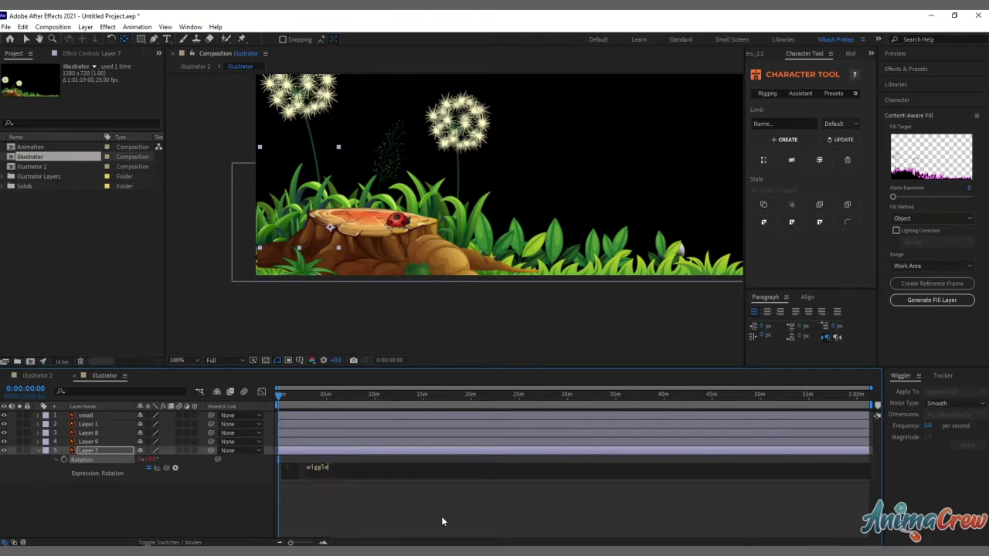
type("(2")
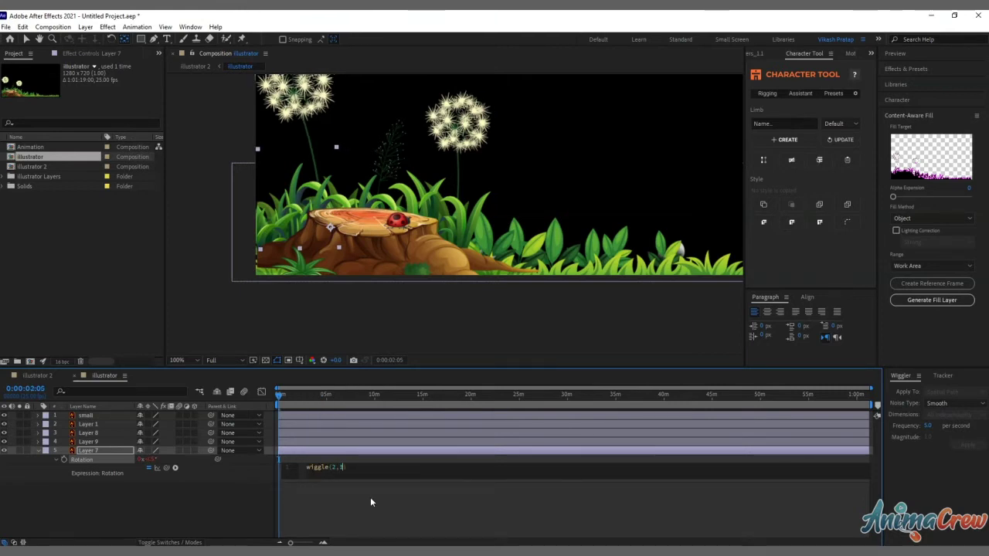
type(",3")
left_click(370, 497)
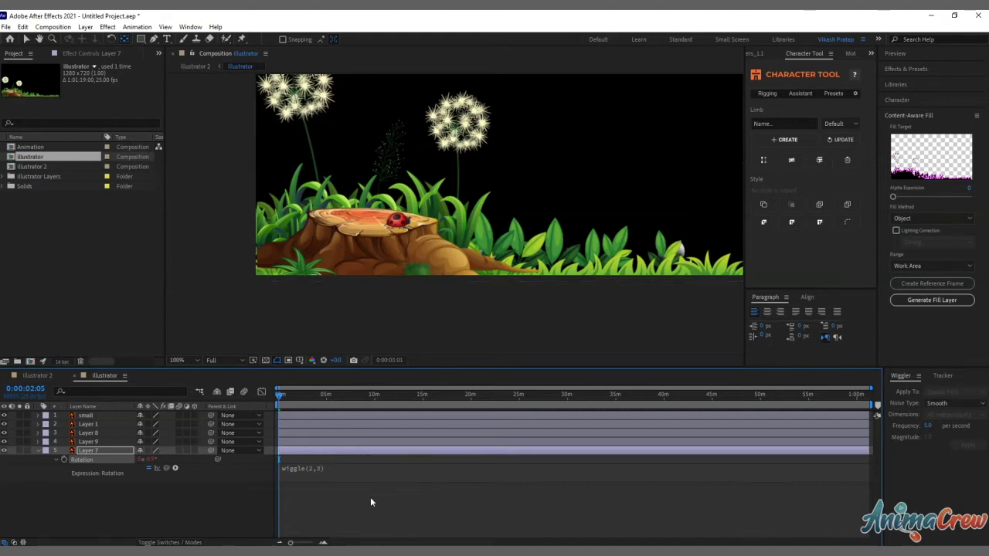
left_click(316, 474)
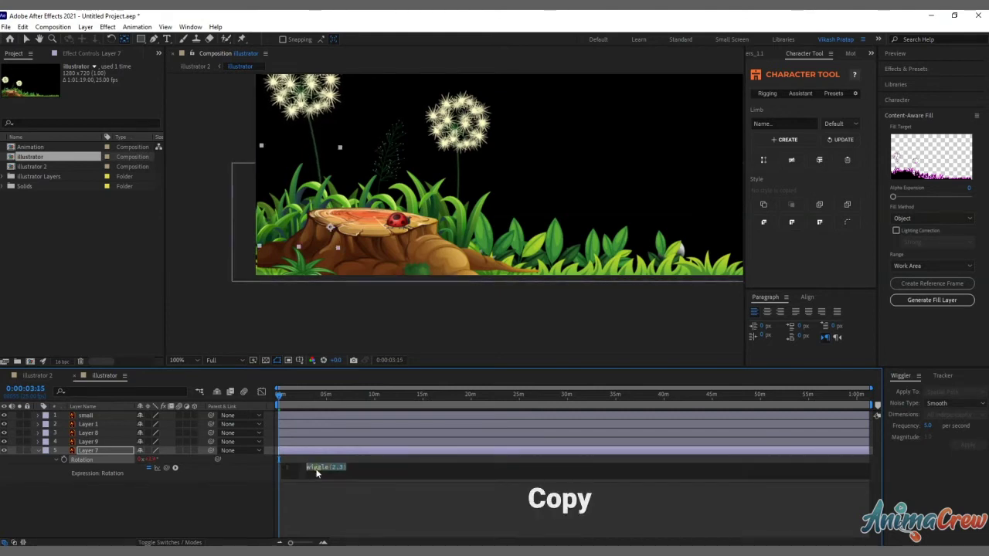
- Paste the wiggle(2,3) rotation expression onto Layer 8 and preview the swaying dandelions
left_click(464, 144)
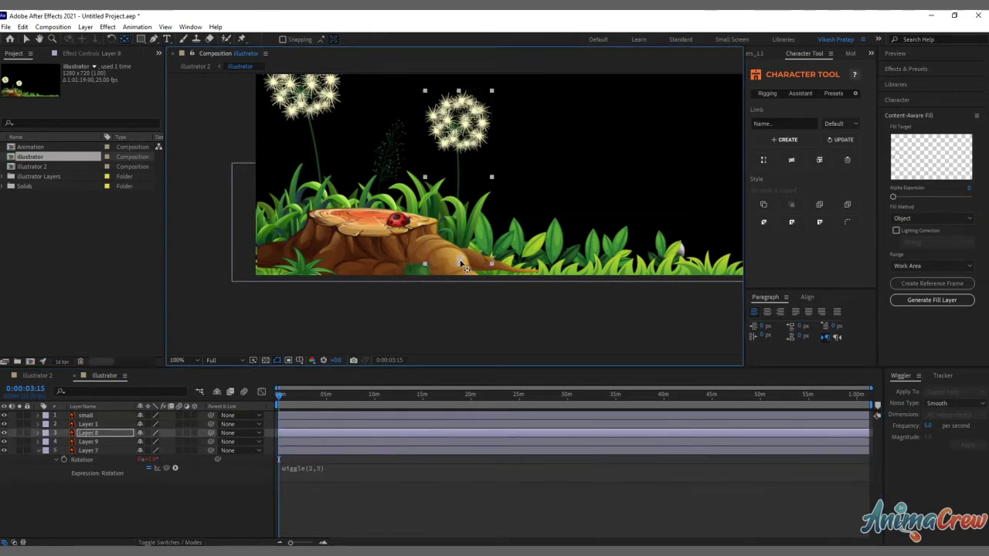
key("r")
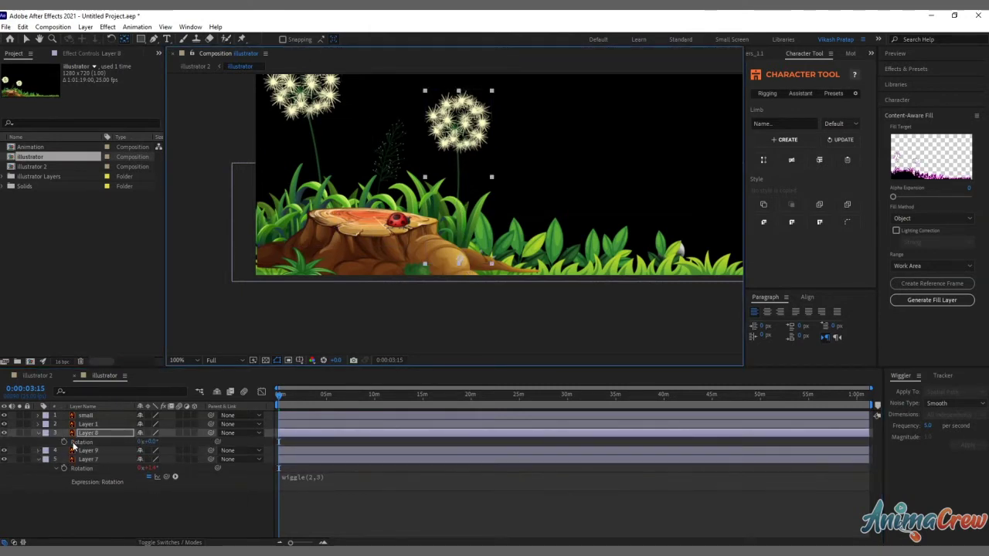
left_click(64, 442, "alt")
type("wiggle(2,3)")
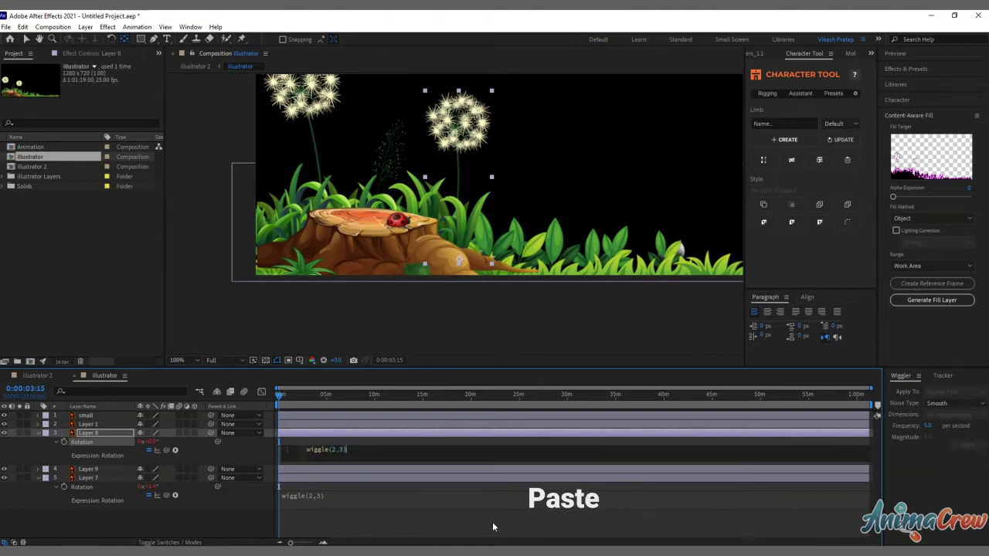
left_click(359, 515)
key("space")
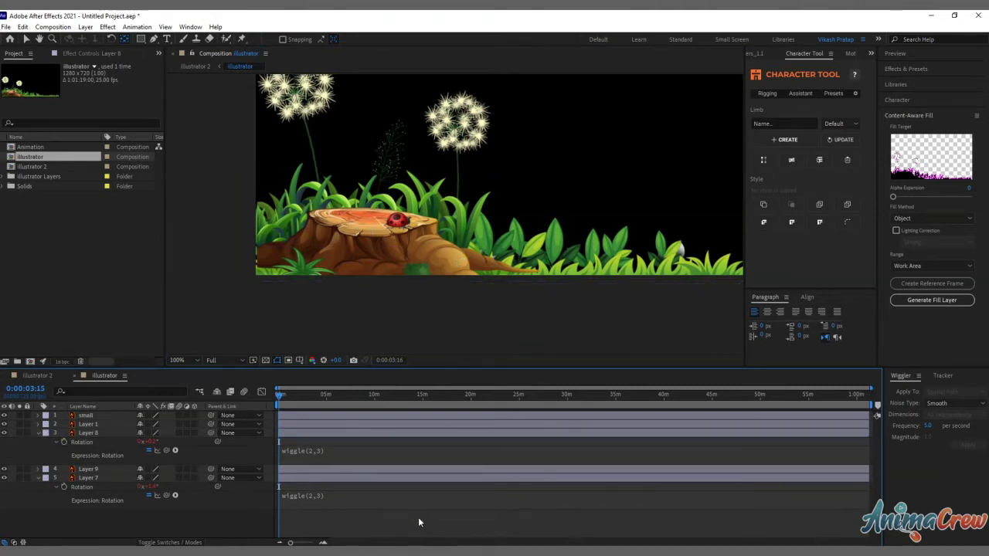
- Move the ladybug layer 'small' to the stump's left edge
left_click(402, 230)
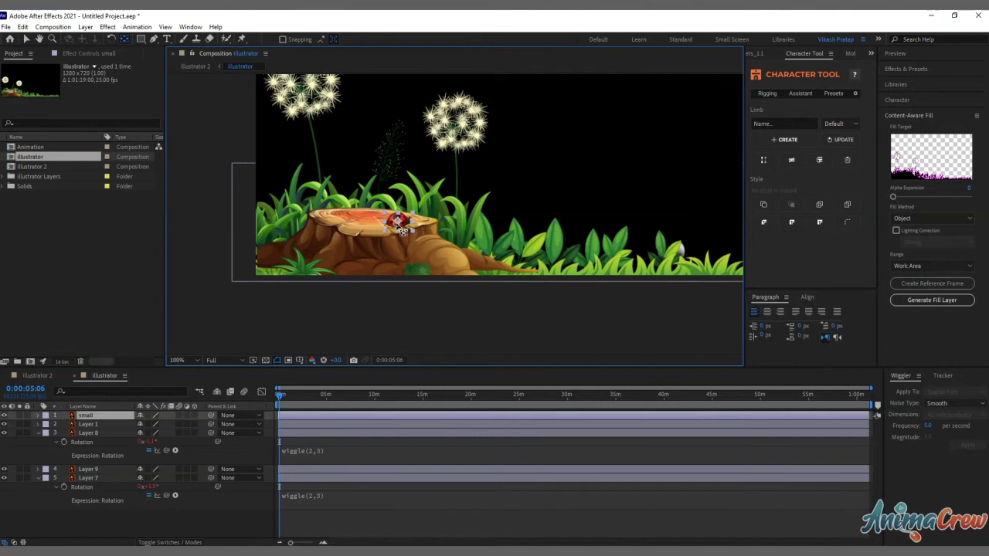
left_click(26, 38)
left_click_drag(397, 222, 327, 212)
left_click(304, 320)
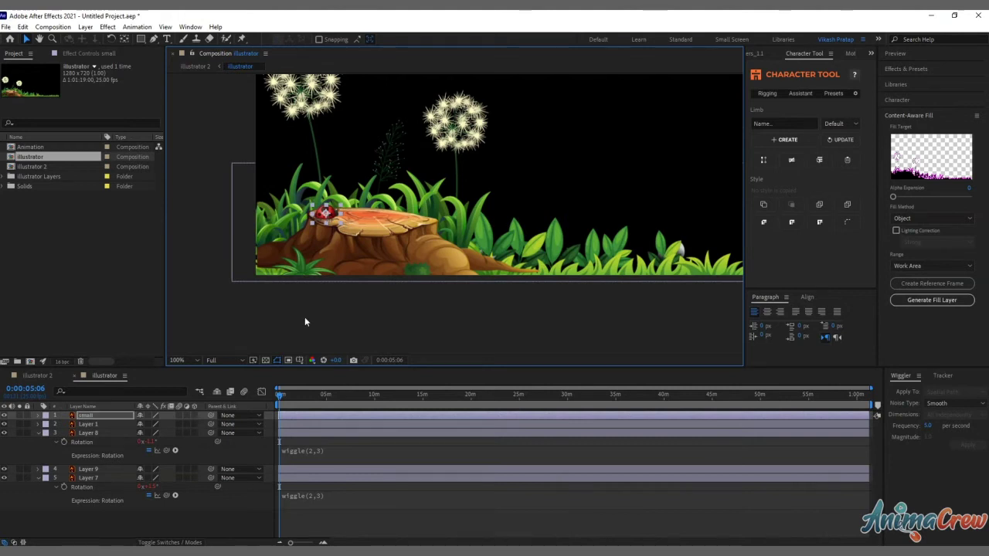
- Keyframe the ladybug's Position and drag it right across the stump at a later time
key("semicolon")
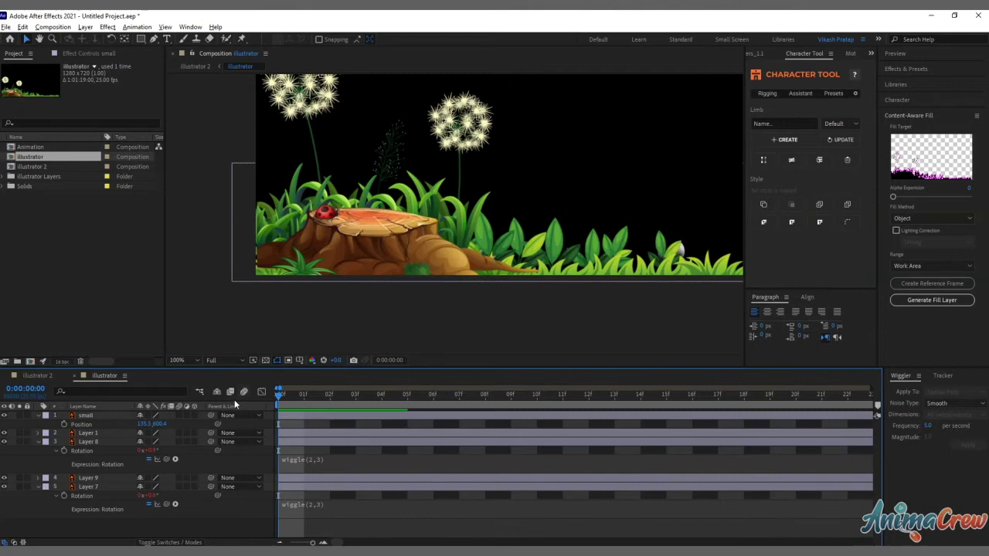
left_click(71, 426)
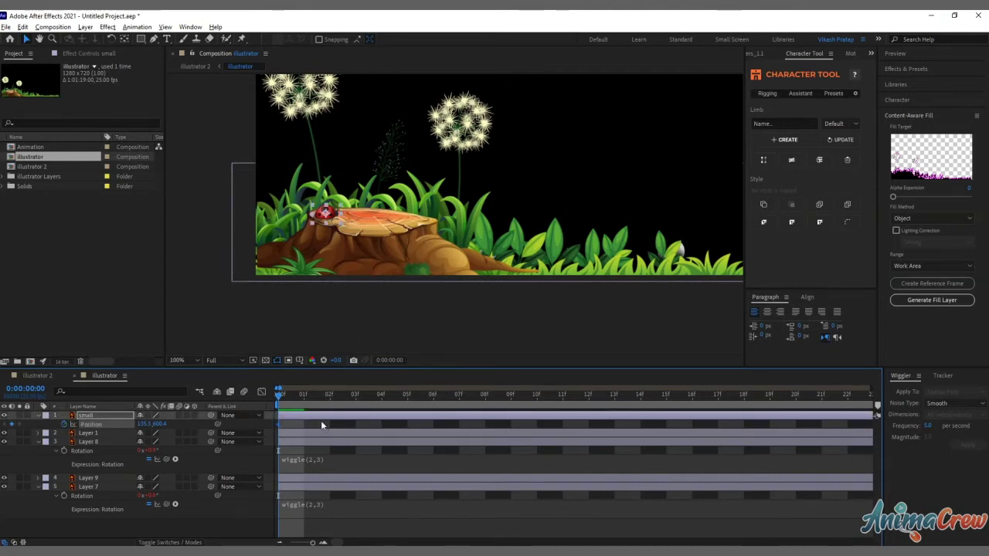
left_click_drag(307, 404, 587, 400)
left_click(332, 216)
left_click_drag(332, 216, 427, 223)
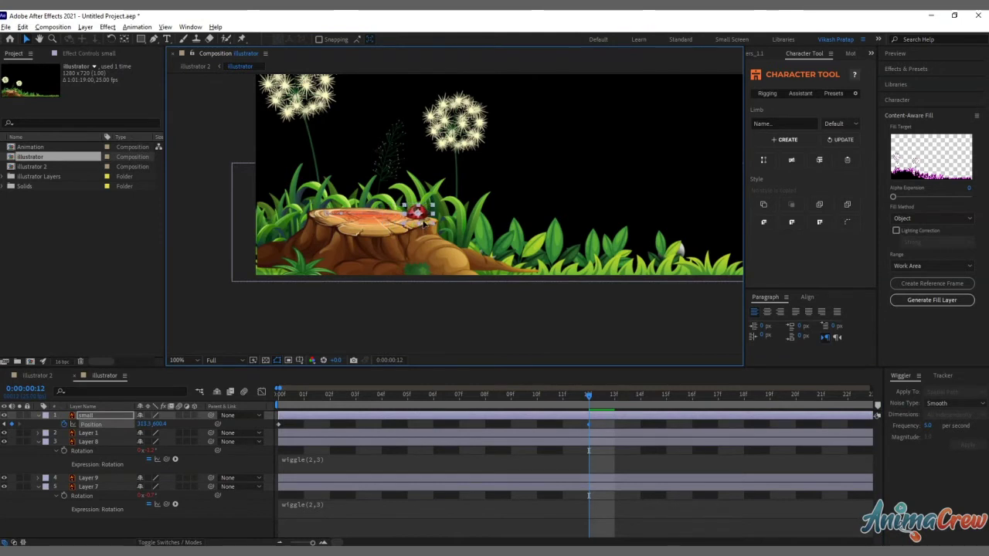
- Preview the ladybug crawling across the stump from the start
key("space")
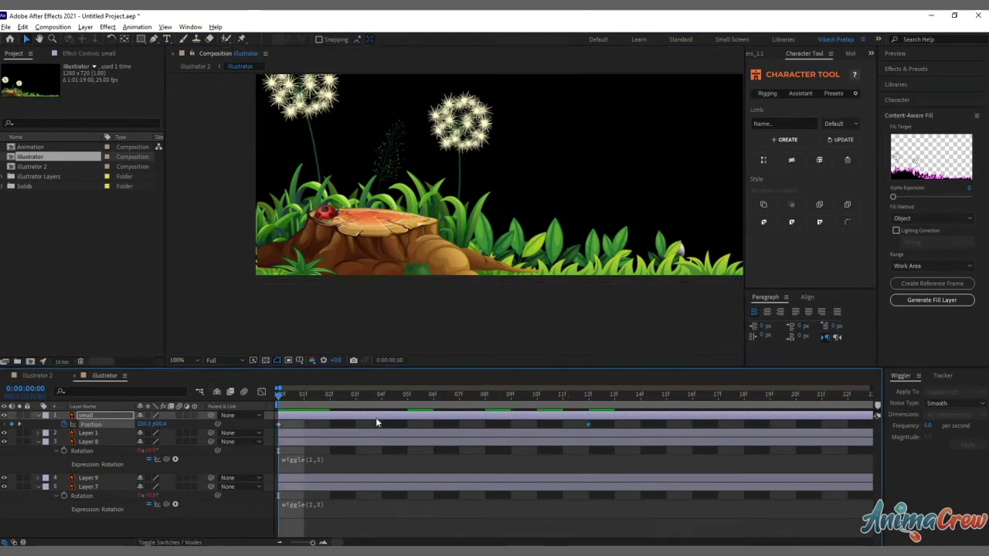
key("space")
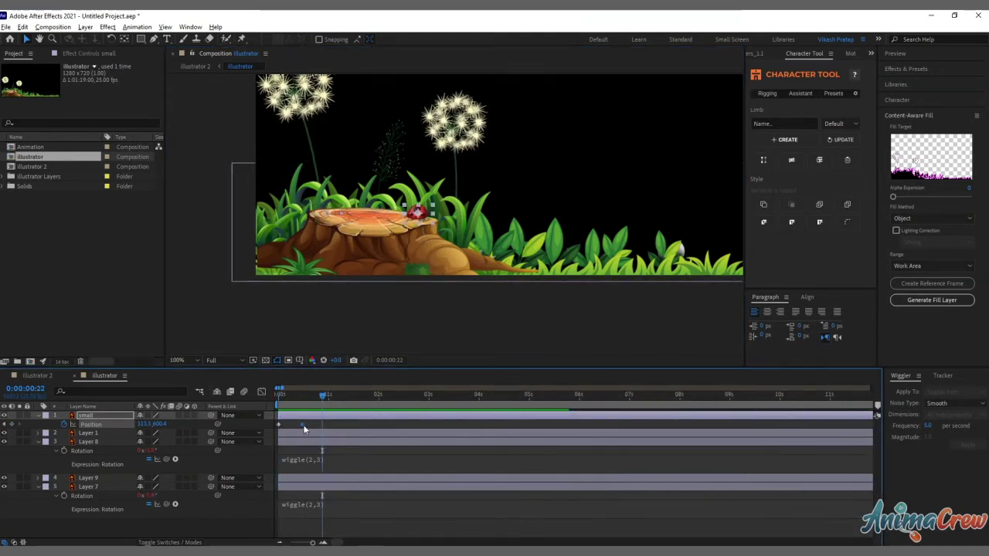
key("semicolon")
key("space")
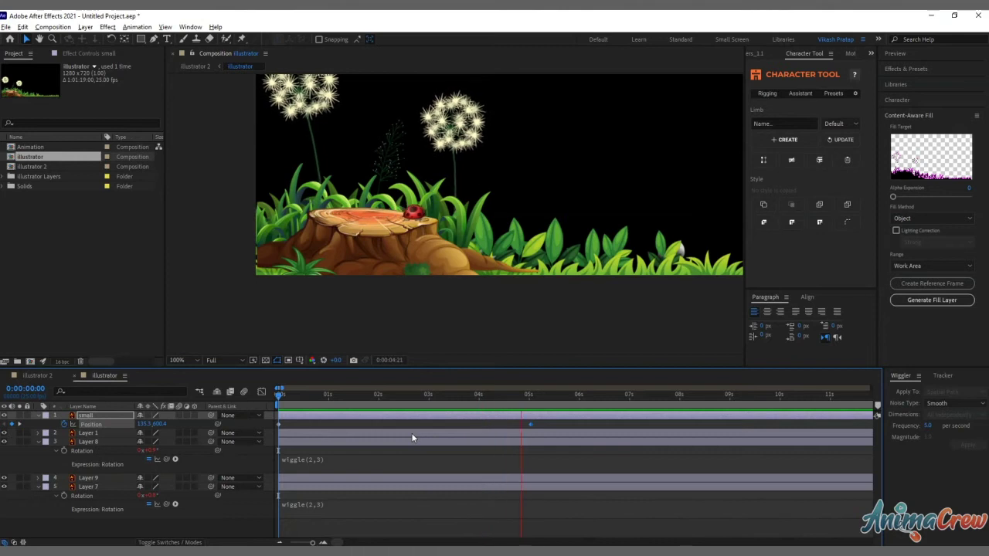
key("space")
left_click_drag(511, 394, 280, 395)
key("space")
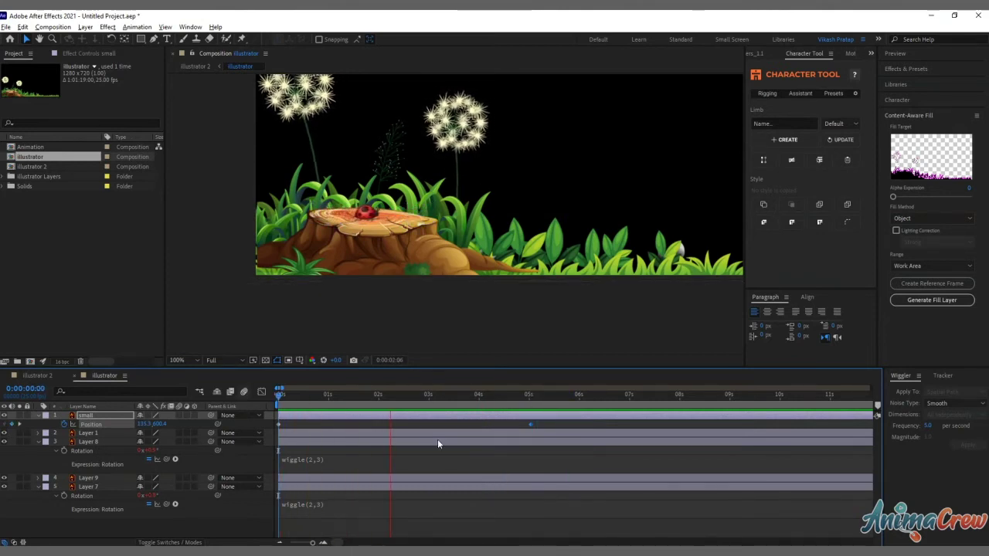
key("space")
left_click(400, 155)
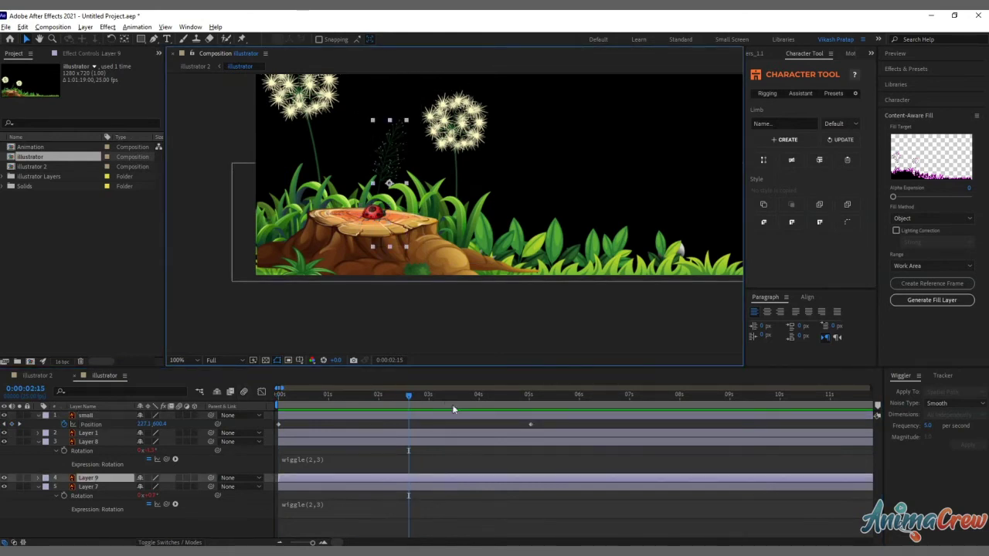
- Move Layer 9's anchor point to its stem base and paste wiggle(2,3) into its Rotation
left_click(125, 39)
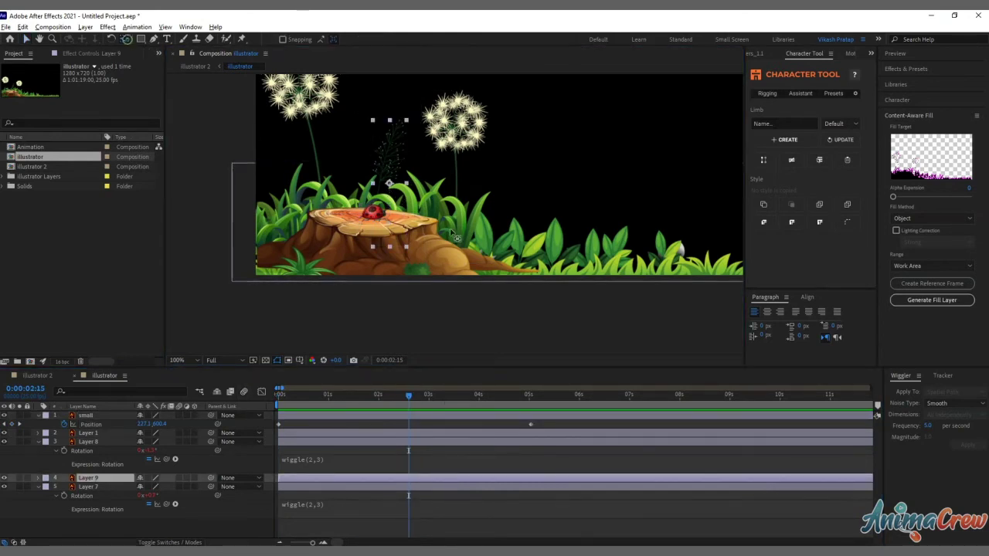
left_click_drag(390, 183, 375, 243)
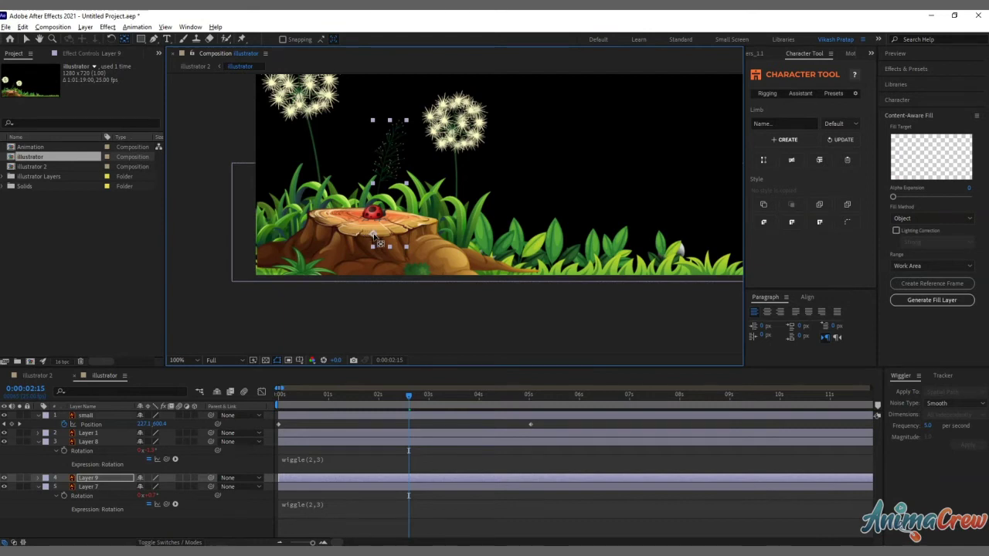
key("r")
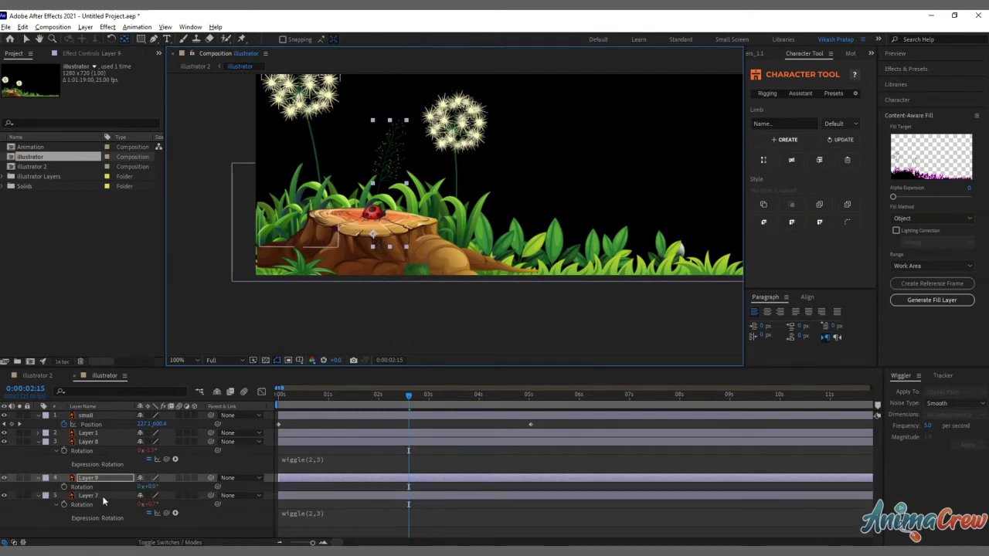
left_click(64, 486, "alt")
type("wiggle(2,3)")
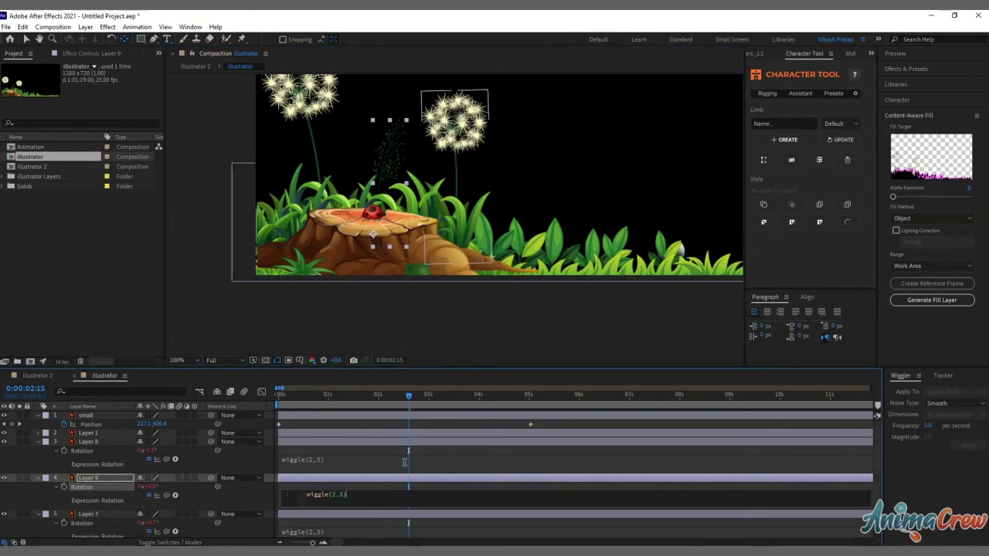
- Preview the swaying plants and park the time at 0:00:05:21
left_click_drag(409, 395, 179, 379)
key("space")
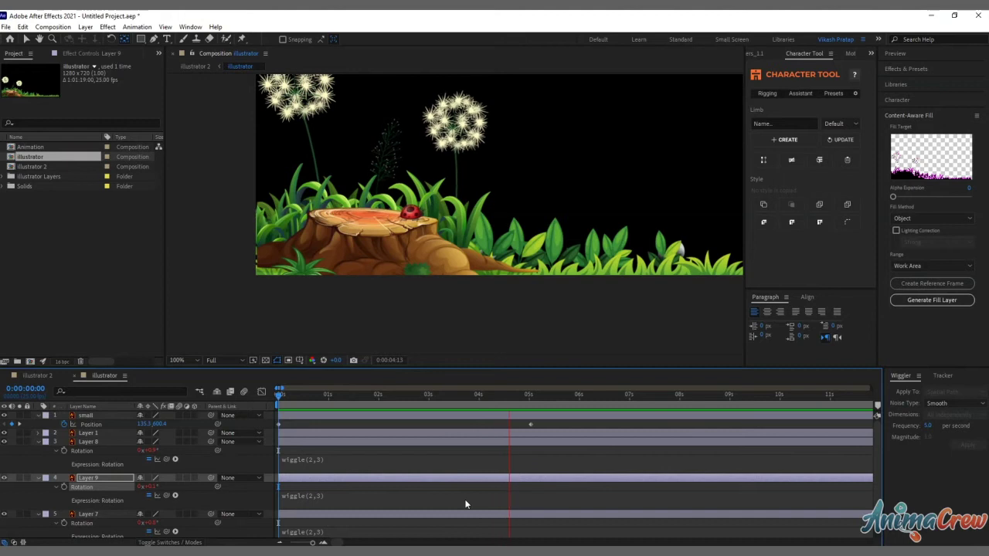
left_click(545, 398)
left_click_drag(545, 398, 570, 403)
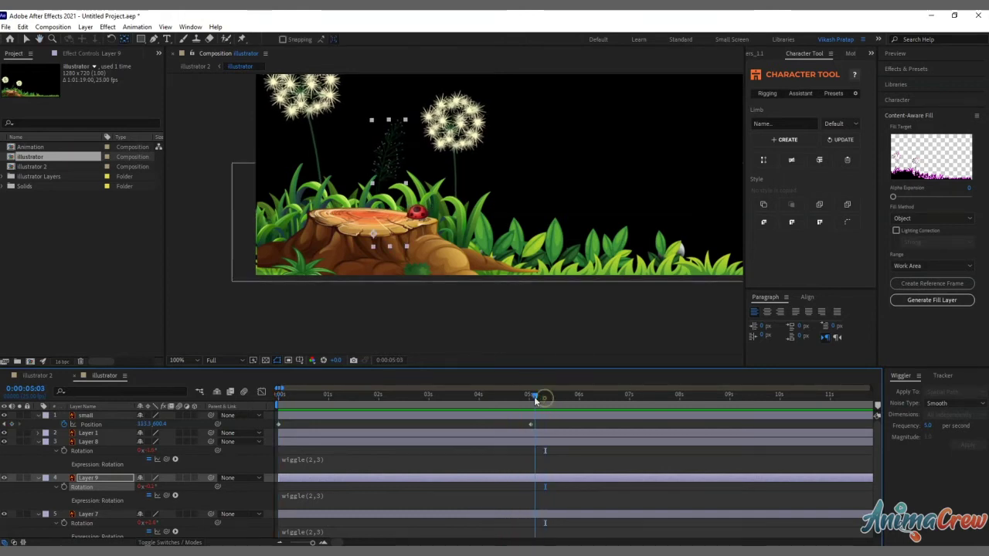
- Move the ladybug right and down off the stump's edge at 6 seconds
left_click(27, 38)
left_click(418, 212)
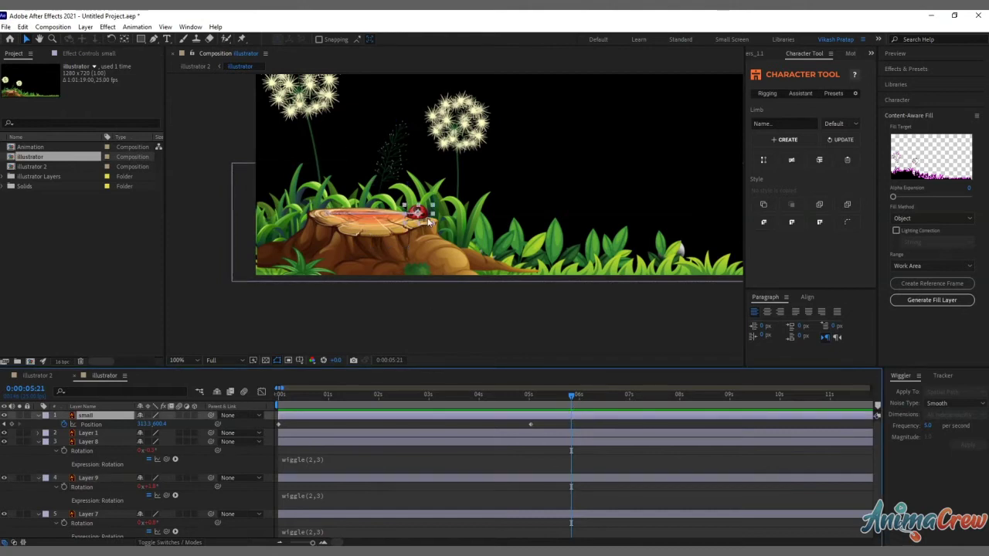
left_click_drag(424, 216, 452, 230)
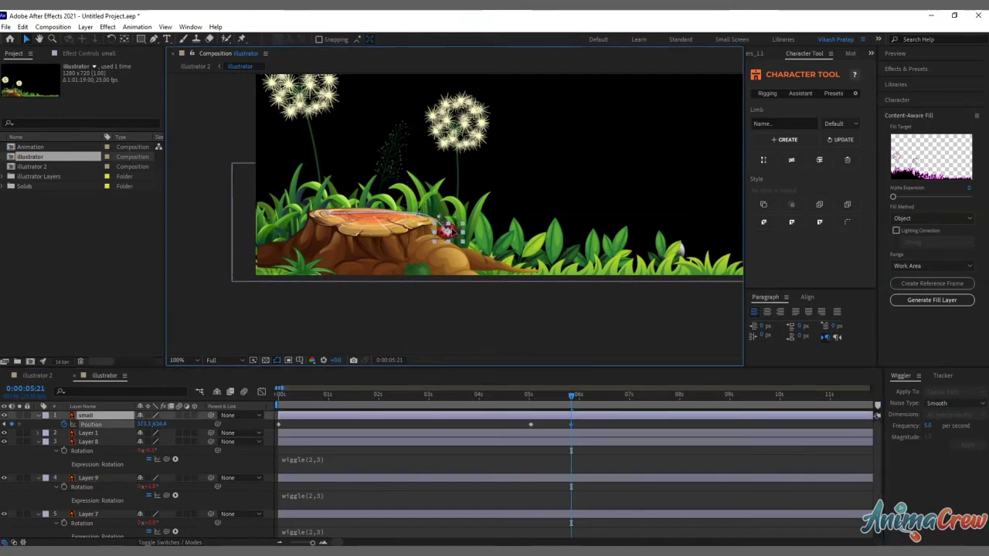
left_click_drag(575, 394, 532, 405)
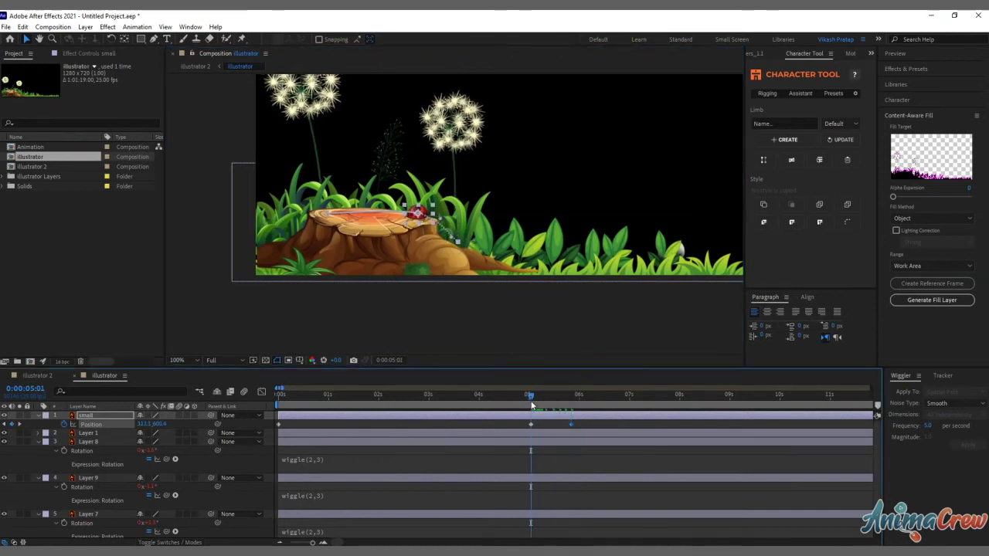
- Keyframe the ladybug's Rotation, tilting it about 19 degrees between 0:00:05:13 and 0:00:05:21
key("shift+r")
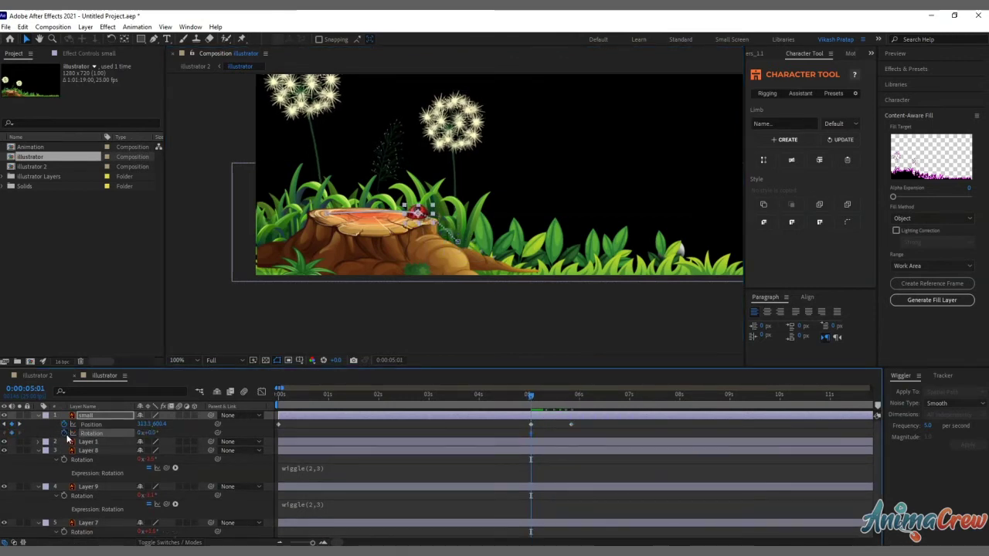
left_click(570, 399)
left_click_drag(571, 400, 572, 400)
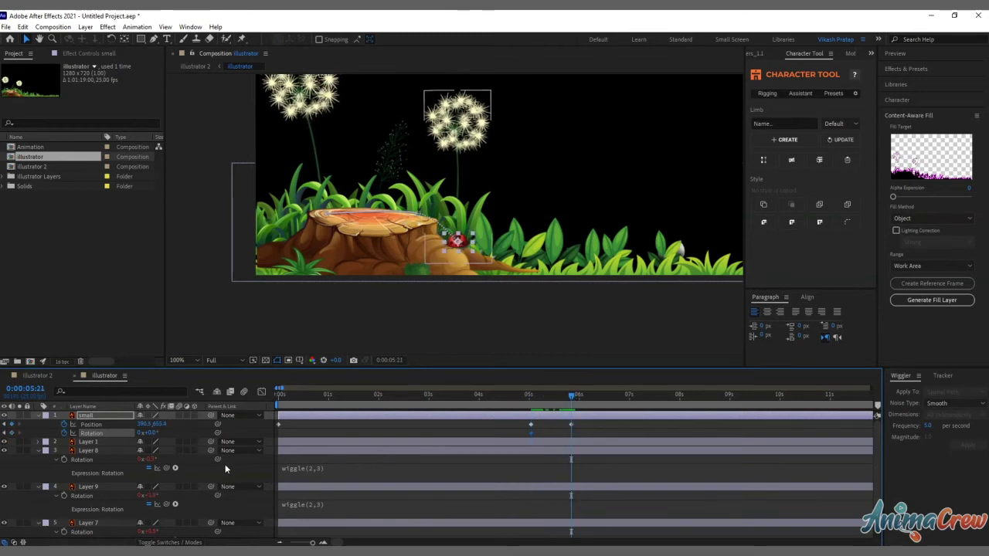
left_click_drag(153, 433, 162, 433)
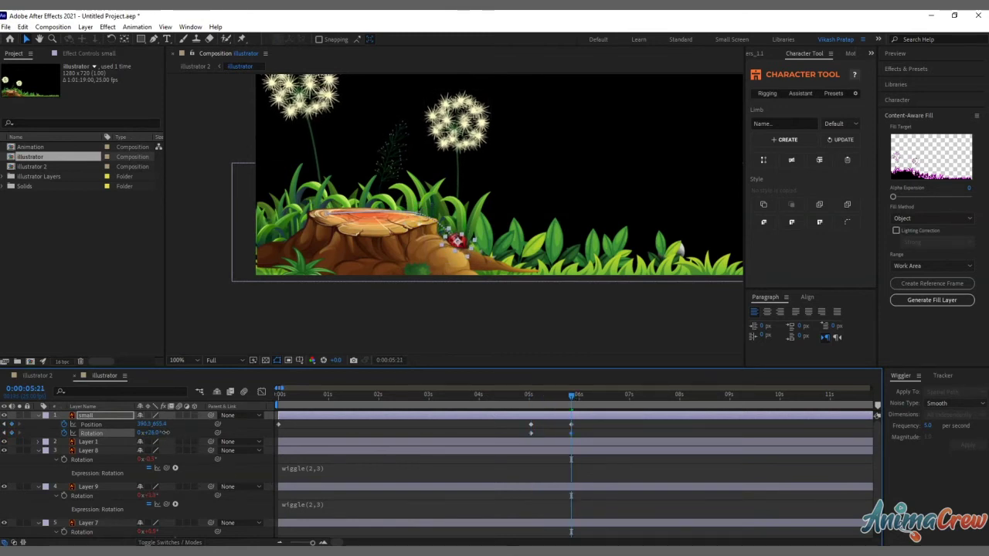
left_click_drag(543, 396, 555, 397)
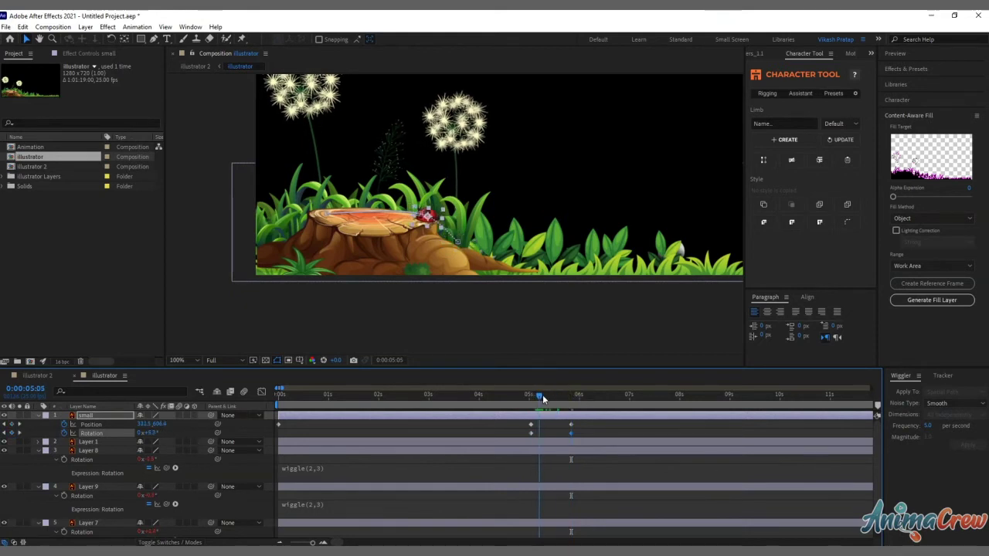
left_click_drag(152, 432, 157, 433)
left_click_drag(555, 397, 750, 425)
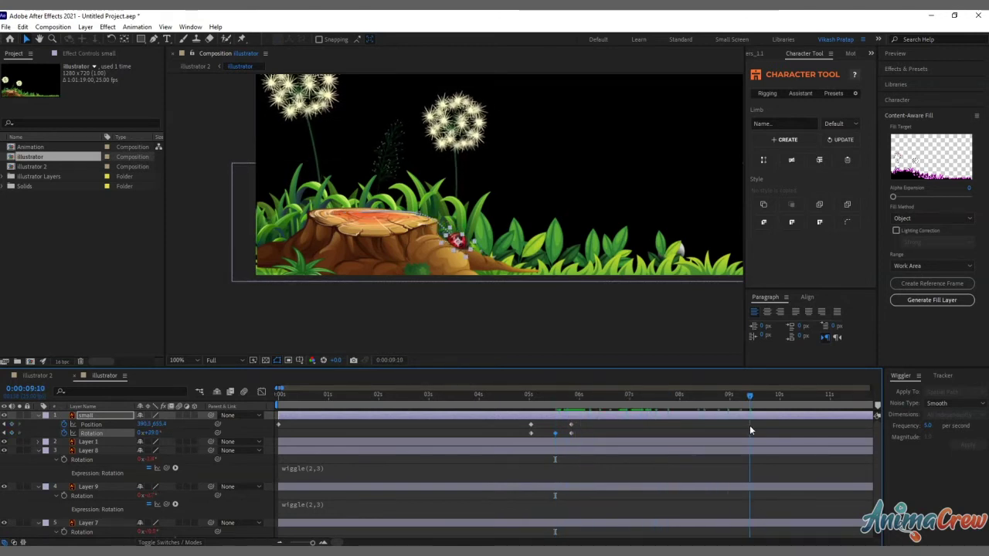
- Move the ladybug right along the grass near 9 seconds, nudge it at 0:00:08:17, and preview
left_click(477, 249)
mouse_move(476, 247)
left_mouse_down()
mouse_move(566, 259)
mouse_move(559, 266)
left_mouse_up()
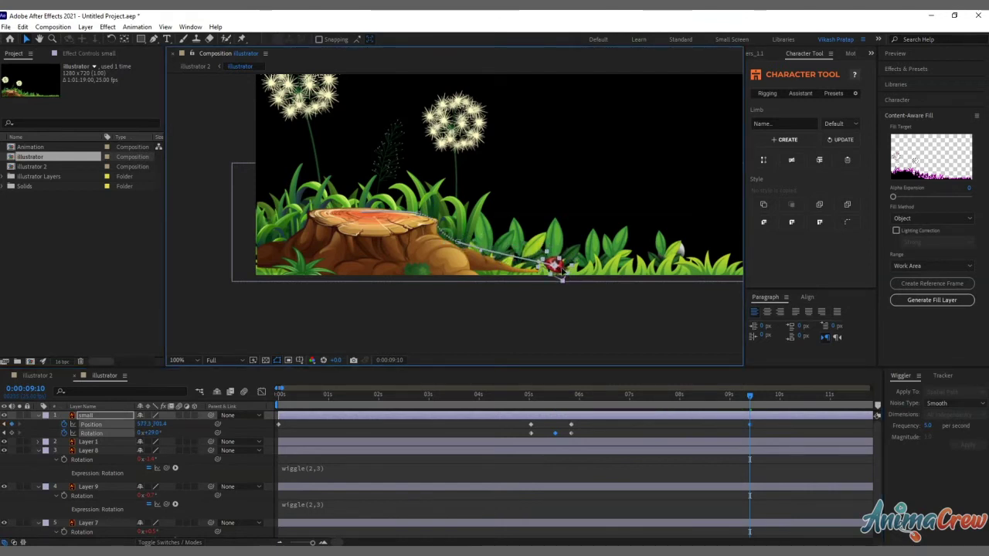
left_click_drag(692, 397, 629, 409)
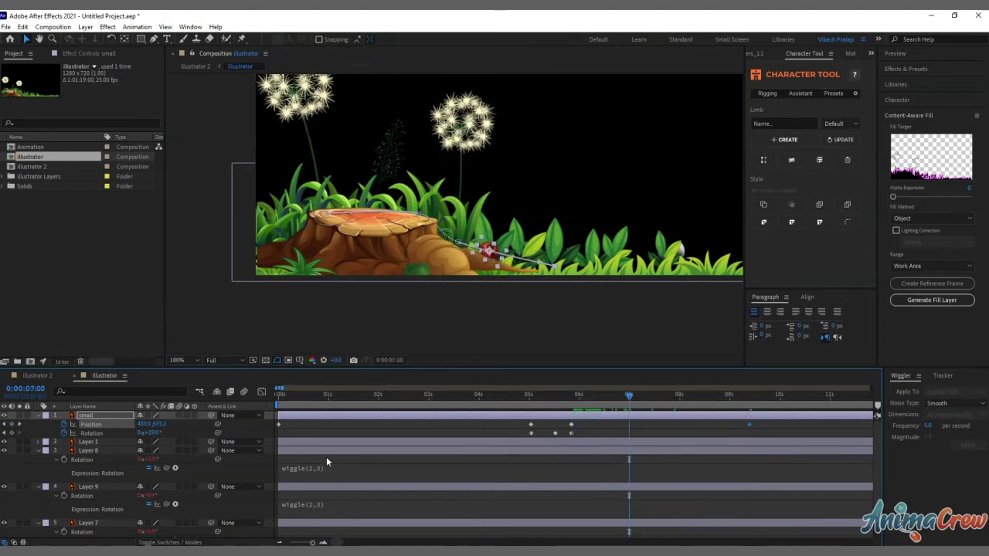
left_click(153, 432)
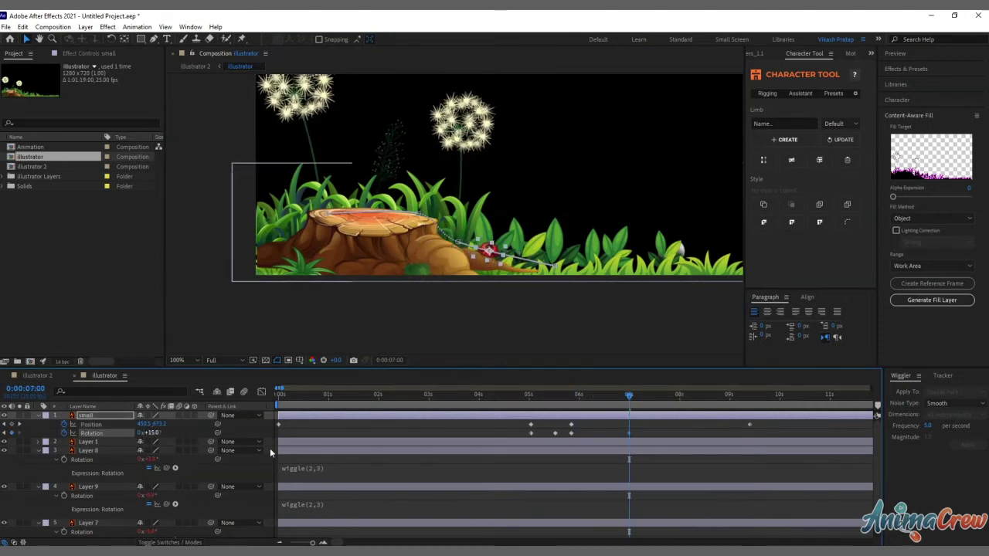
mouse_move(630, 397)
left_mouse_down()
mouse_move(719, 409)
mouse_move(702, 409)
left_mouse_up()
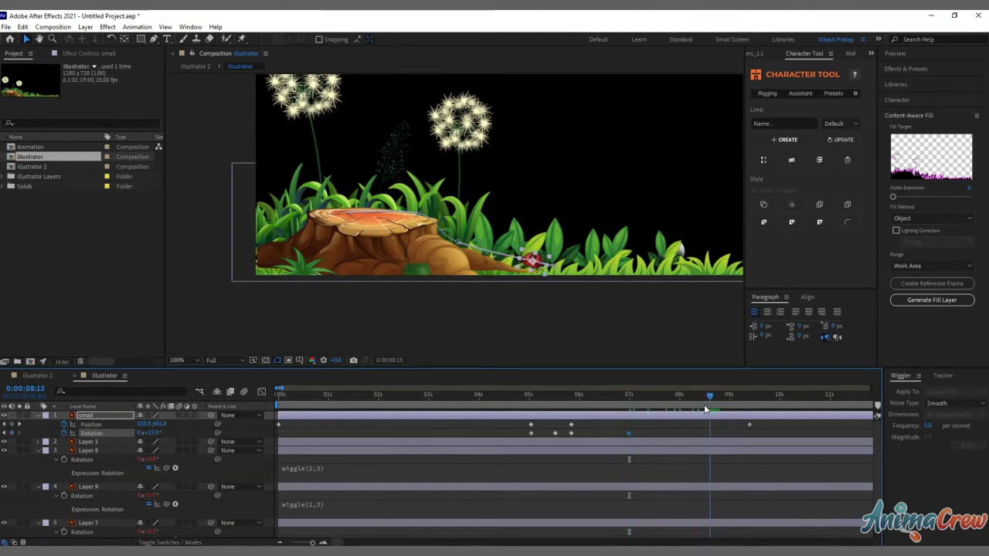
left_click_drag(528, 261, 522, 264)
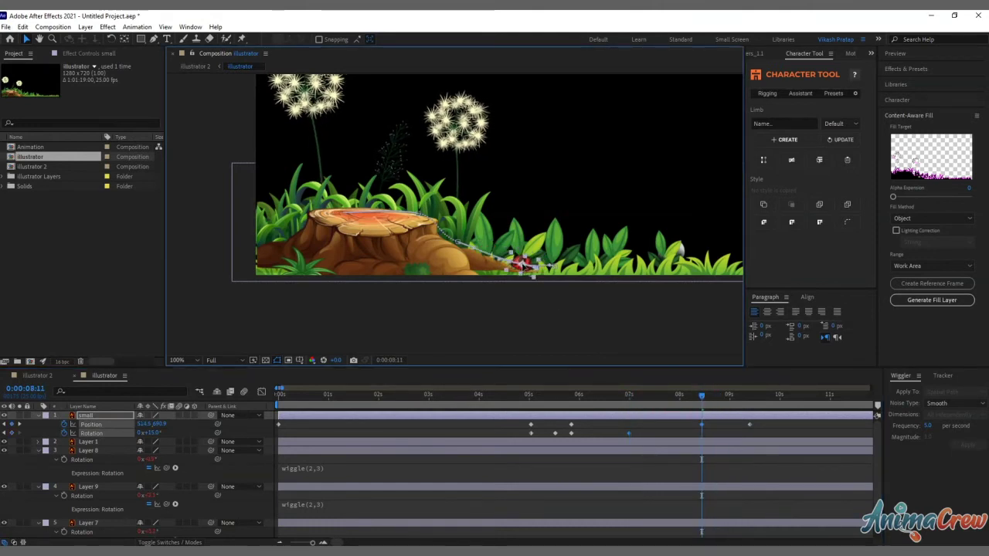
key("space")
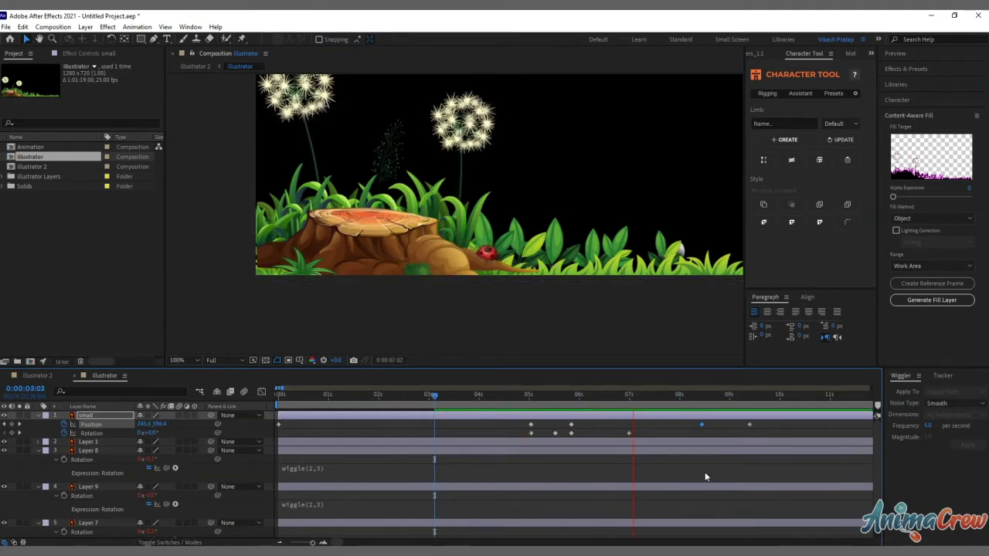
- Preview the full scene in illustrator 2, then open the butterfly's Animation precomp
key("space")
left_click(36, 375)
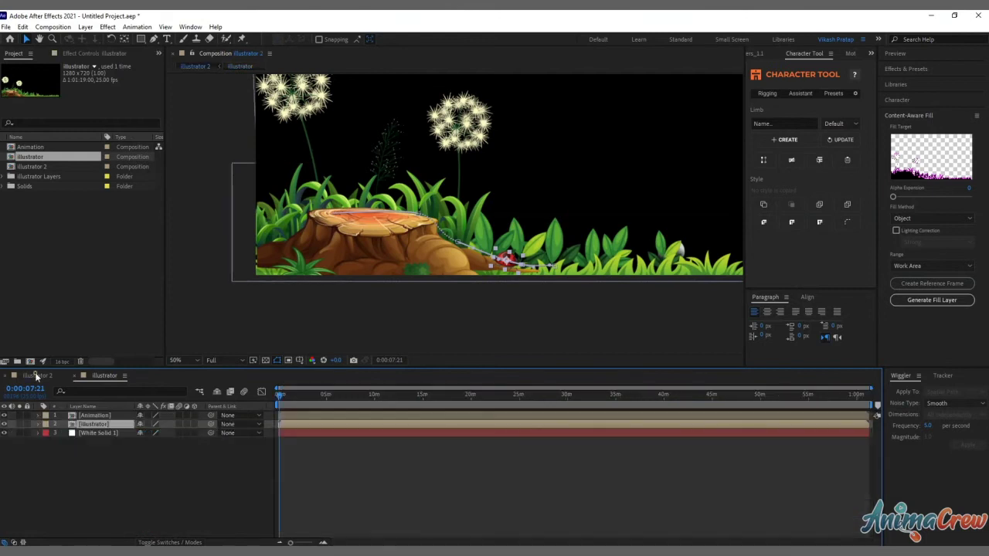
key("space")
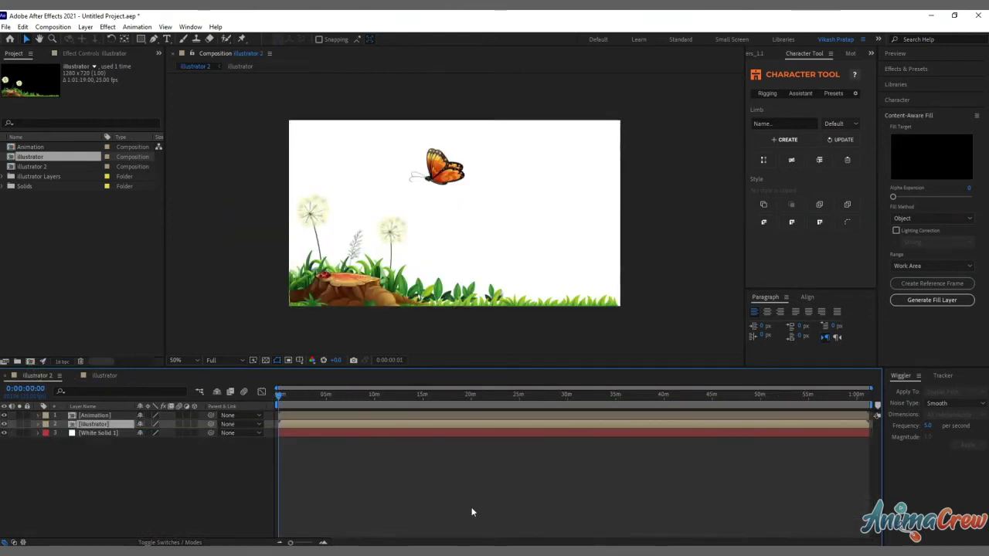
key("space")
left_click(293, 416)
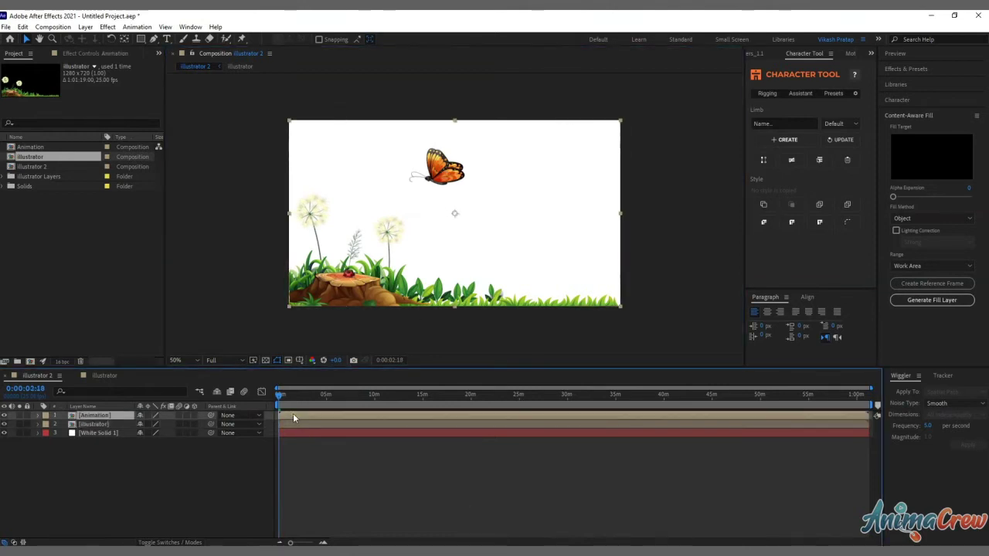
double_click(309, 417)
- Make the back wing layer 3D and set X and Y Rotation keyframes at frame 0
scroll(522, 232, "up", 4)
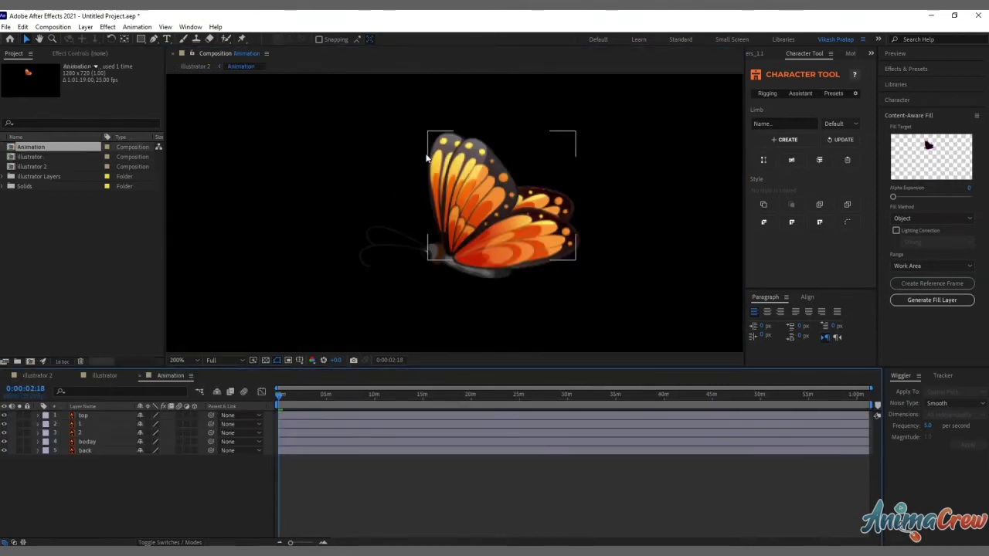
left_click_drag(522, 232, 499, 200)
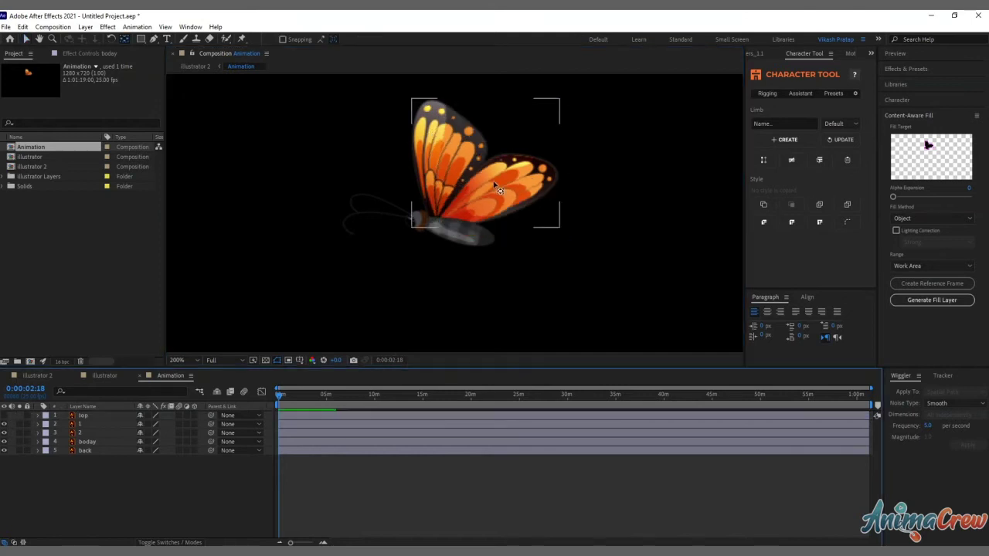
left_click(499, 190)
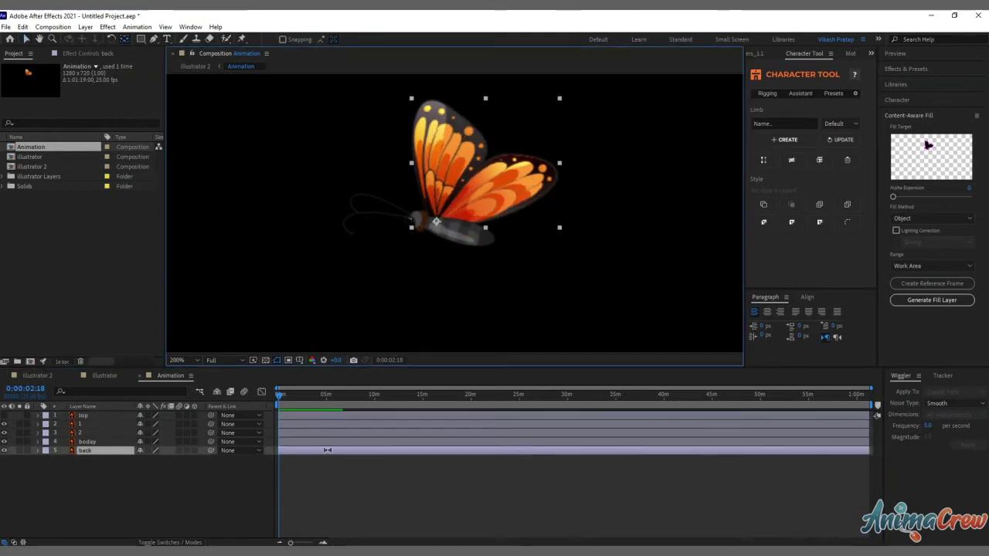
left_click(194, 450)
key("Home")
key("r")
left_click(64, 469)
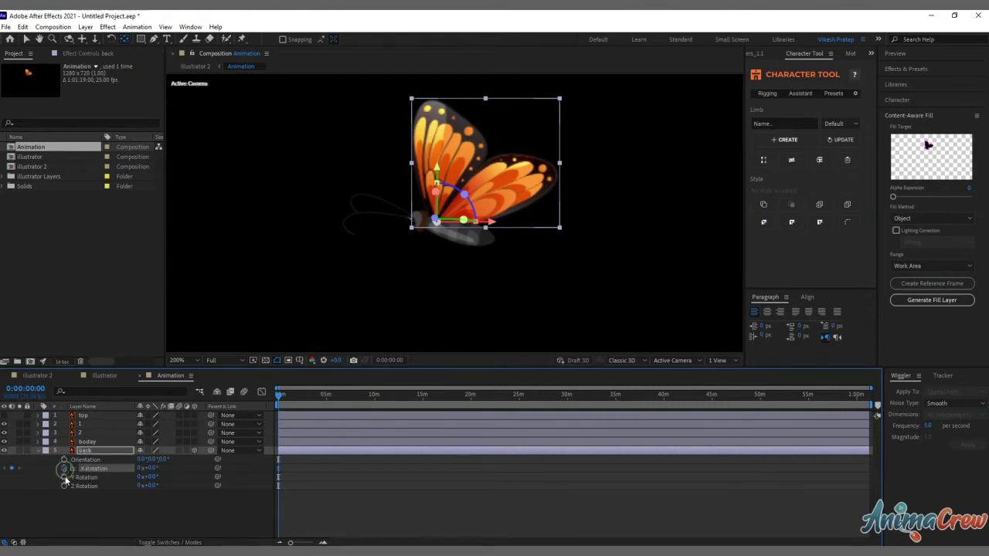
left_click(65, 476)
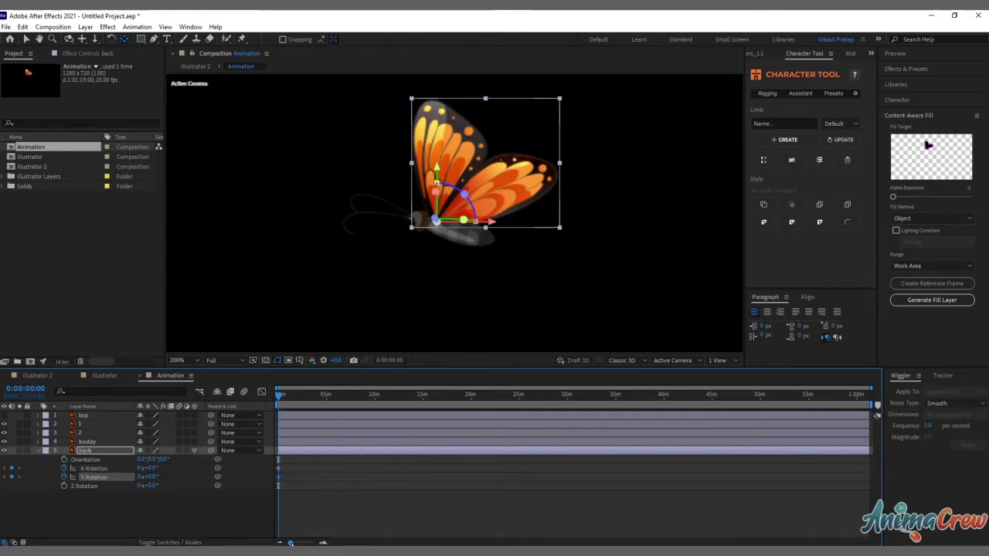
- At frame 6, fold the back wing down on X Rotation and twist it on Y, then scrub the flap
left_click_drag(291, 543, 334, 542)
left_click_drag(330, 405, 424, 416)
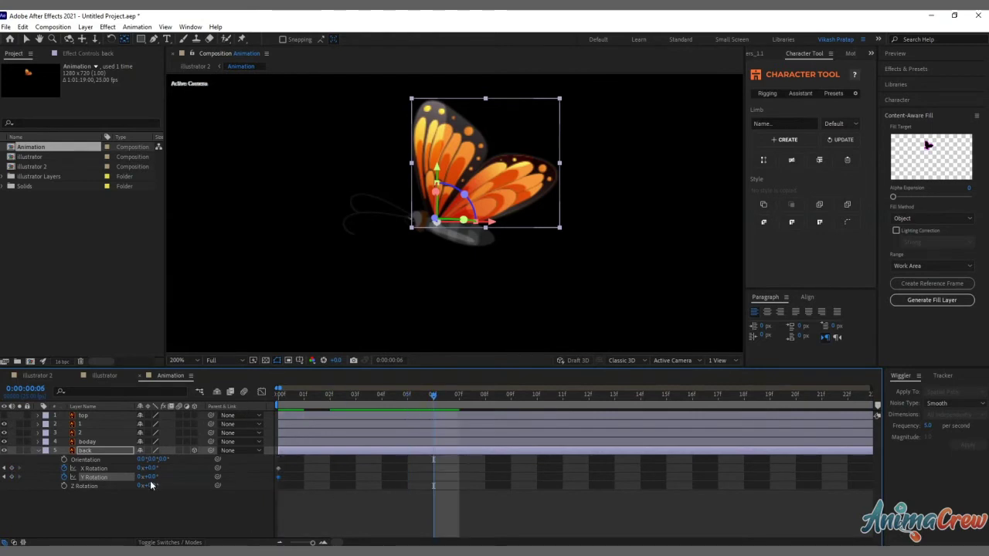
left_click_drag(151, 469, 116, 468)
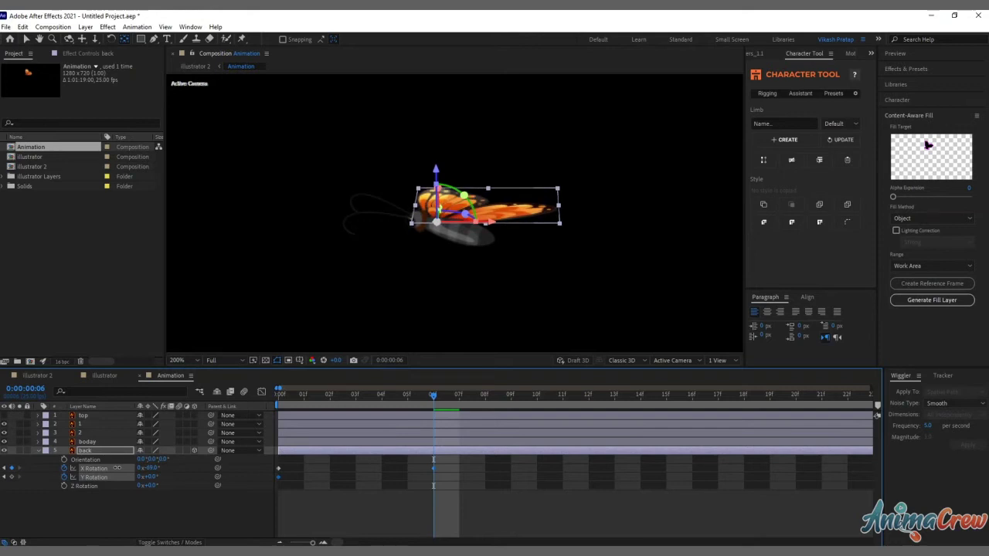
left_click_drag(151, 479, 147, 477)
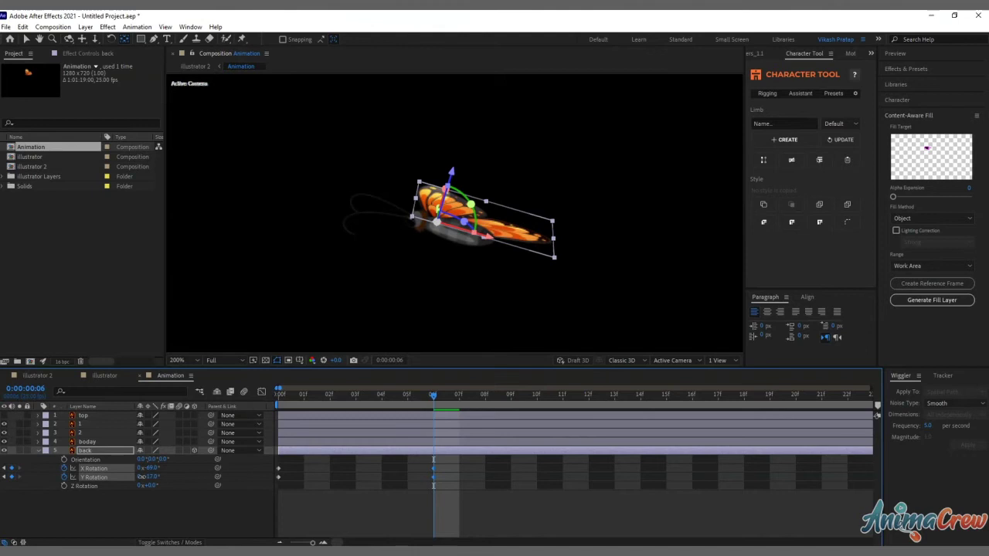
left_click(349, 398)
left_click_drag(349, 397, 364, 414)
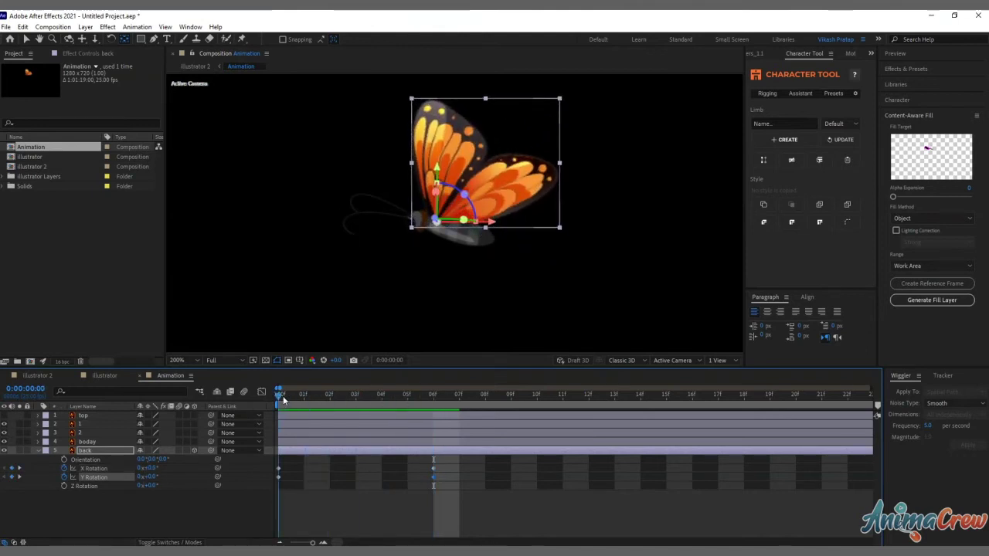
key("Home")
left_click(85, 416)
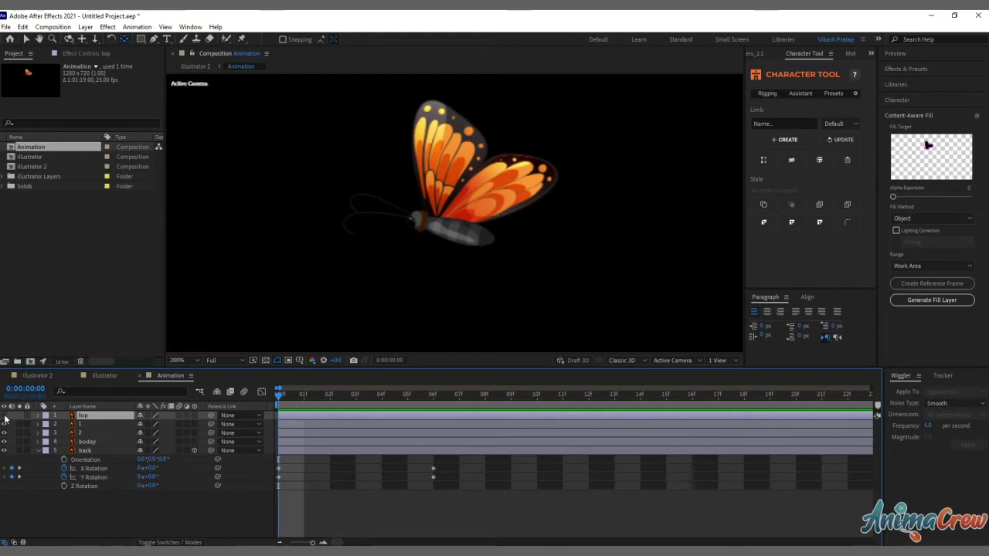
- Make the top wing a 3D layer and keyframe its X and Y Rotation, rotating it down at frame 6
left_click(194, 415)
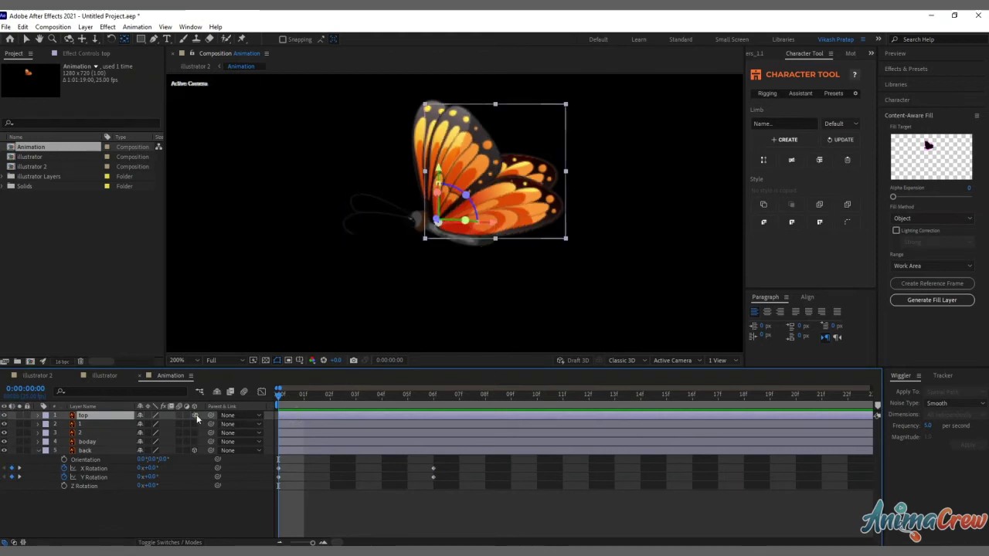
key("r")
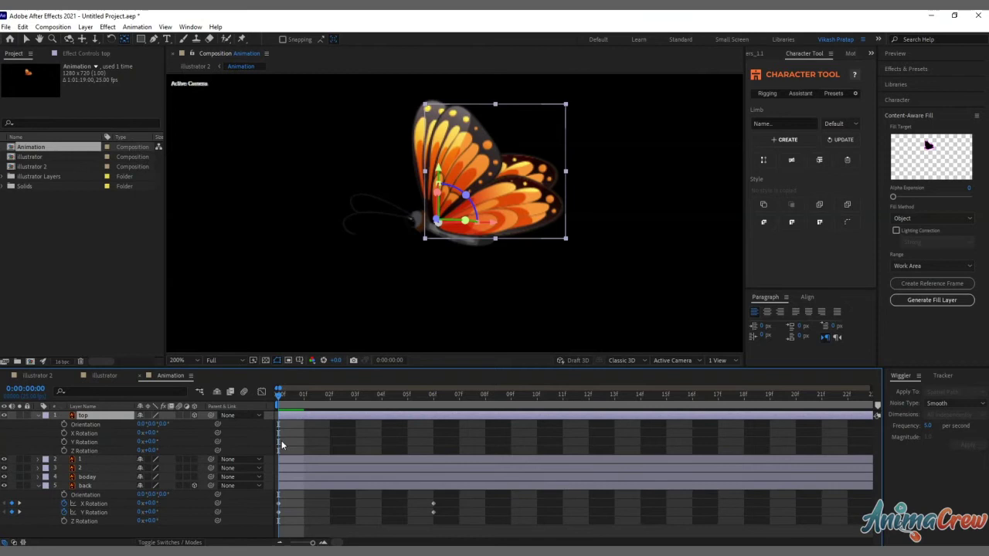
left_click(65, 432)
left_click(64, 441)
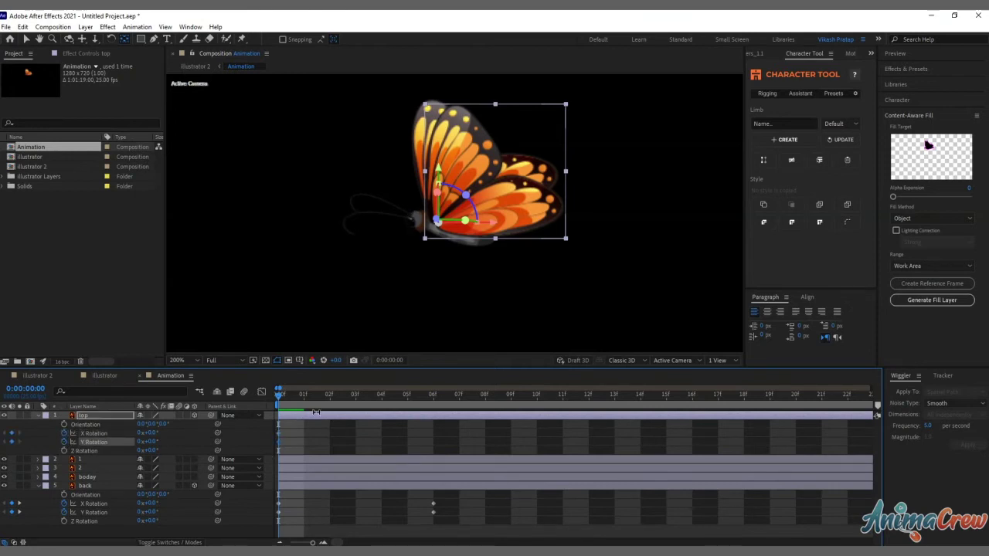
left_click_drag(284, 396, 433, 395)
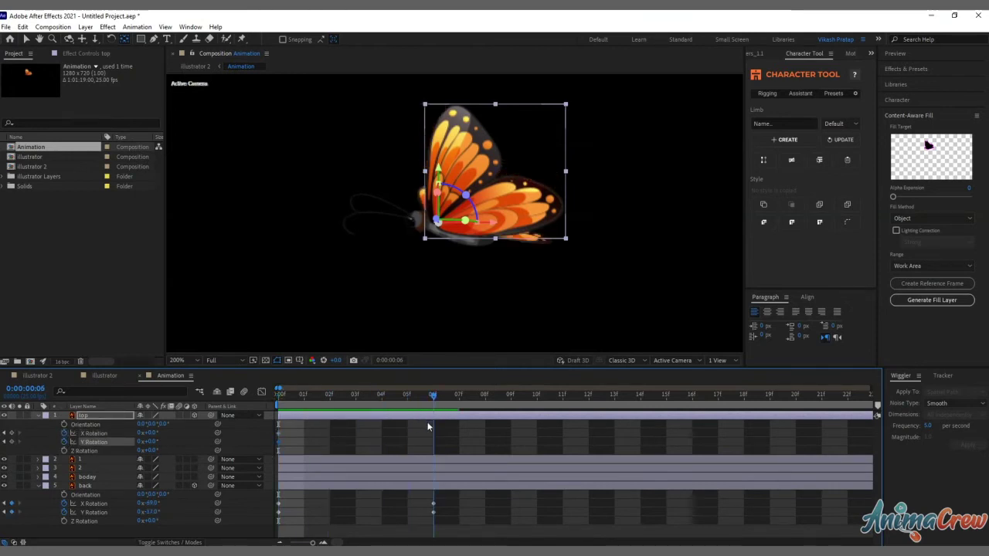
mouse_move(154, 441)
left_mouse_down()
mouse_move(151, 435)
mouse_move(206, 435)
mouse_move(147, 439)
left_mouse_up()
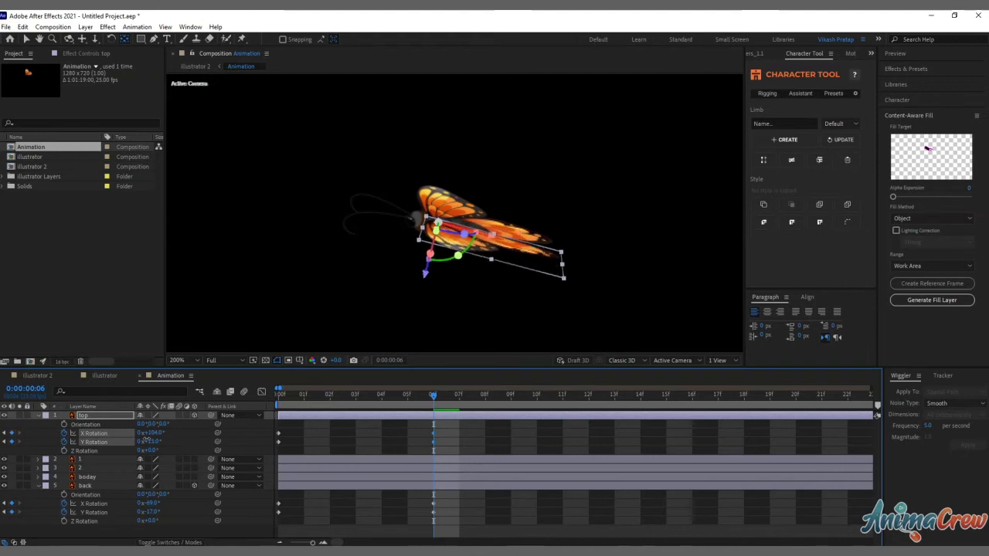
- Retime the top wing's rotation keyframes to 06f, preview the flap, and select antenna layer 1
left_click(147, 439)
left_click_drag(433, 402, 432, 414)
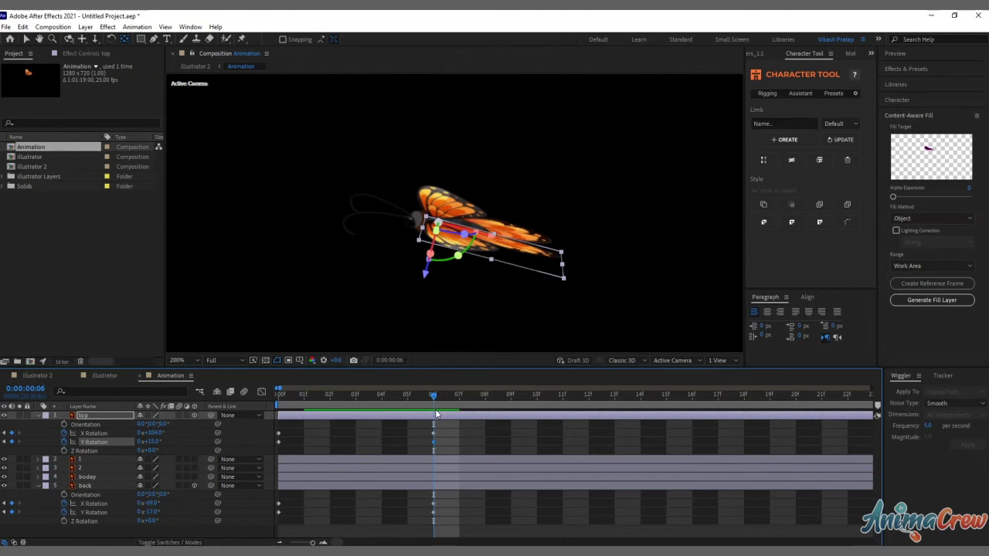
mouse_move(438, 421)
left_mouse_down()
mouse_move(426, 445)
mouse_move(381, 402)
left_mouse_up()
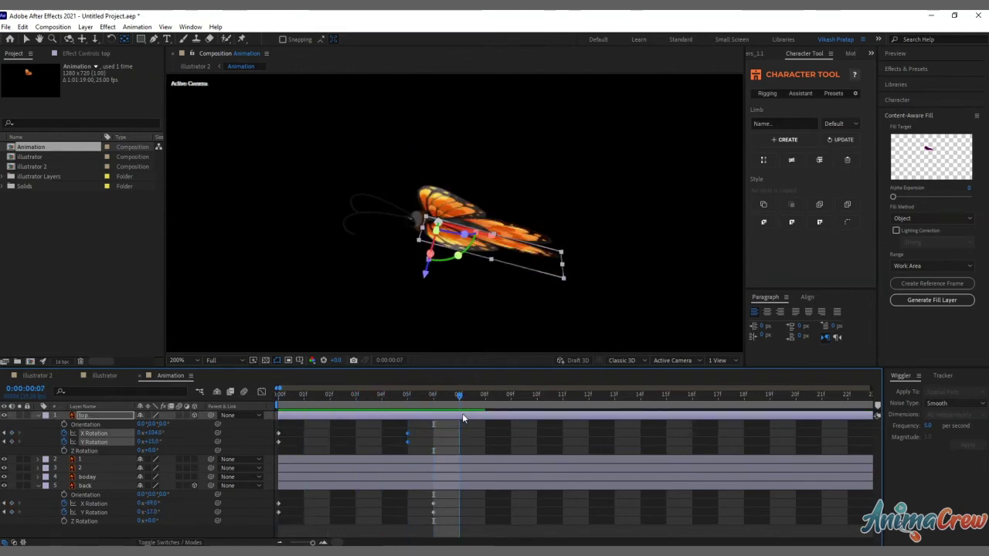
key("space")
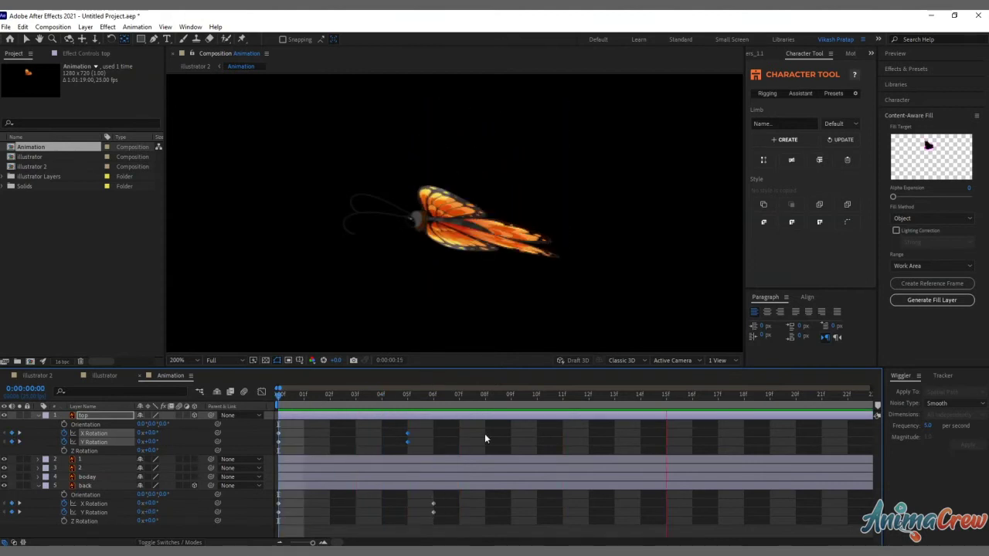
left_click_drag(304, 395, 272, 401)
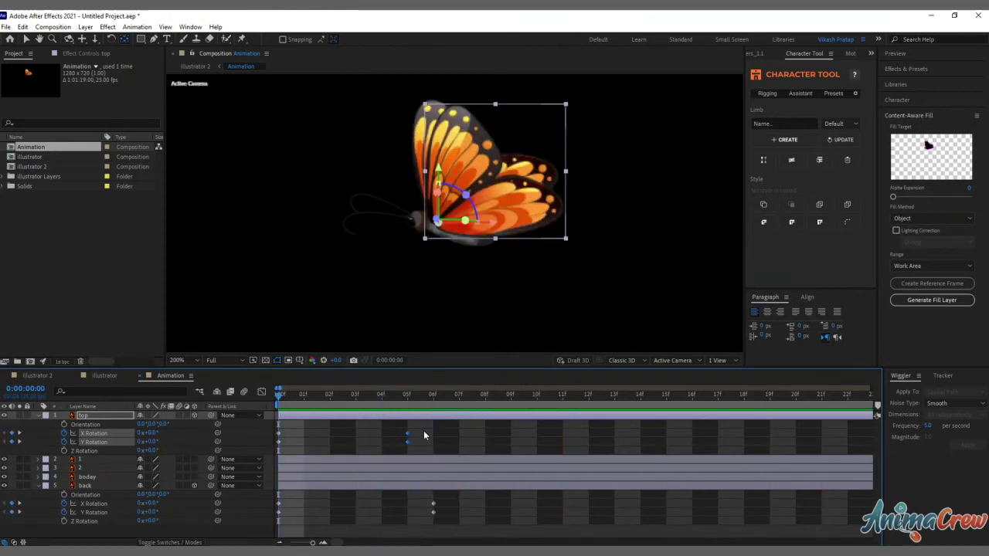
mouse_move(407, 434)
left_mouse_down()
mouse_move(433, 433)
mouse_move(276, 451)
mouse_move(303, 438)
left_mouse_up()
key("space")
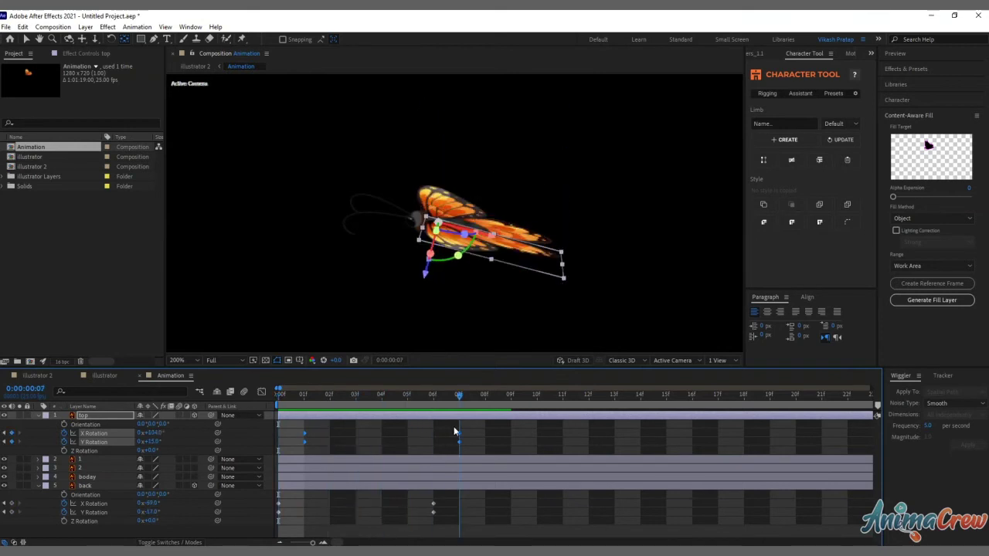
key("space")
left_click(366, 221)
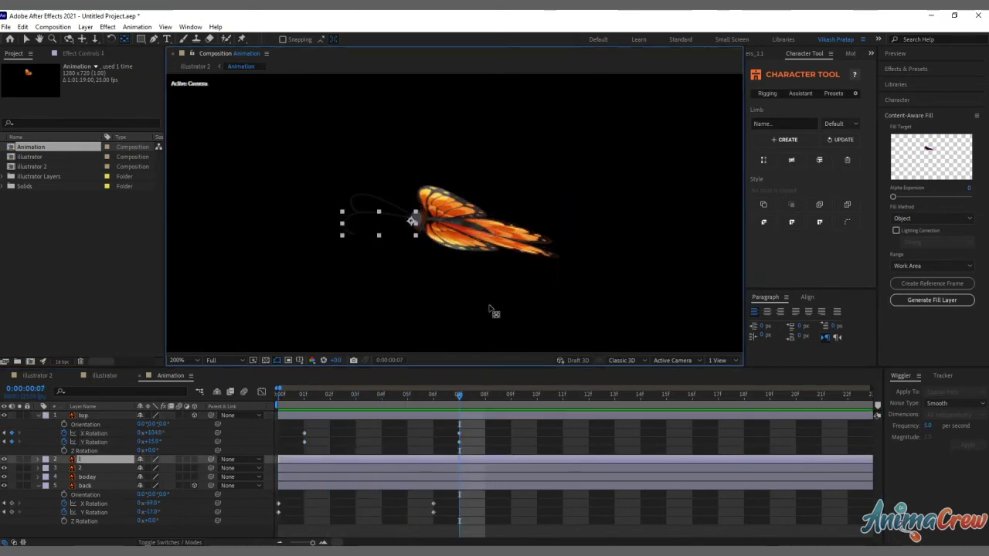
key("Home")
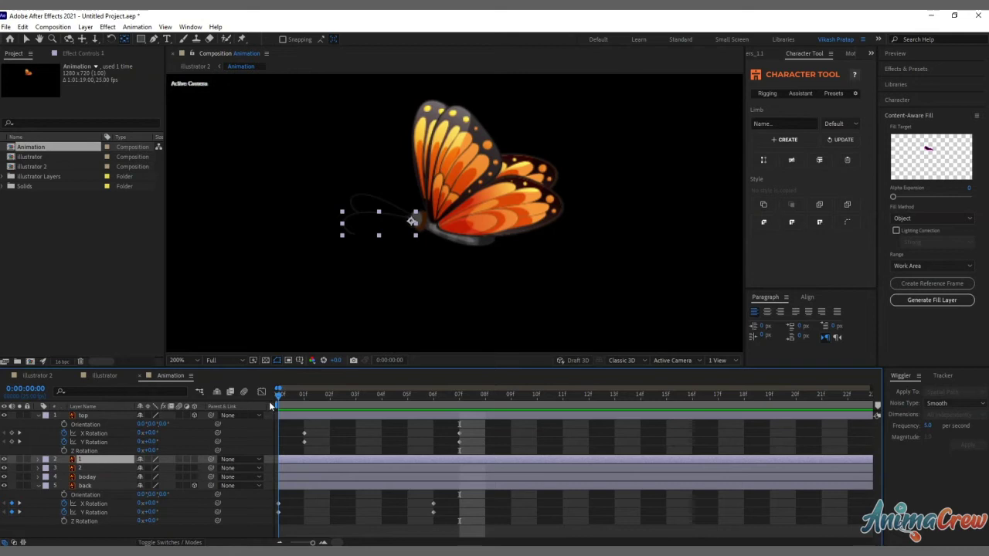
- Keyframe antenna layer 1's Rotation from 0° at 00f to a raised angle at 06f
key("r")
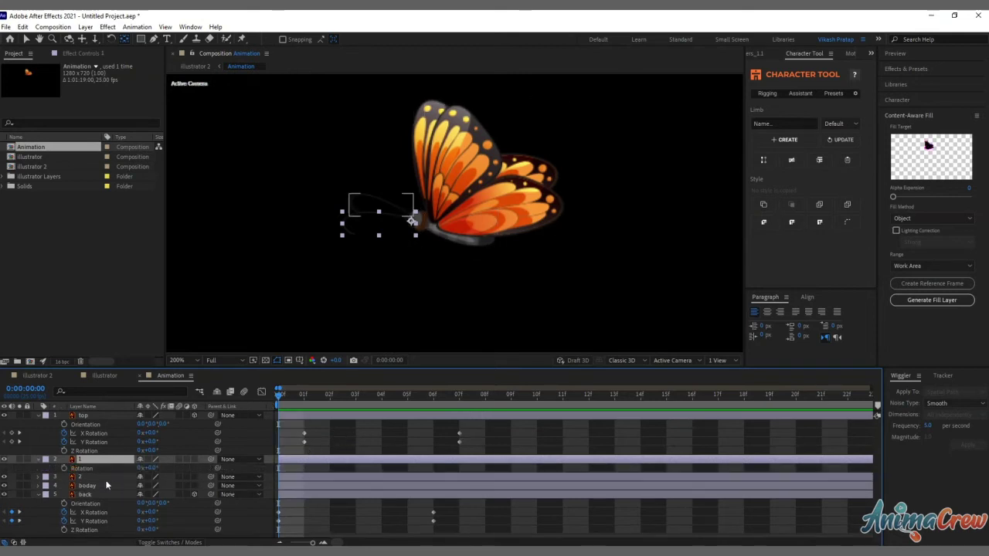
left_click_drag(149, 468, 178, 469)
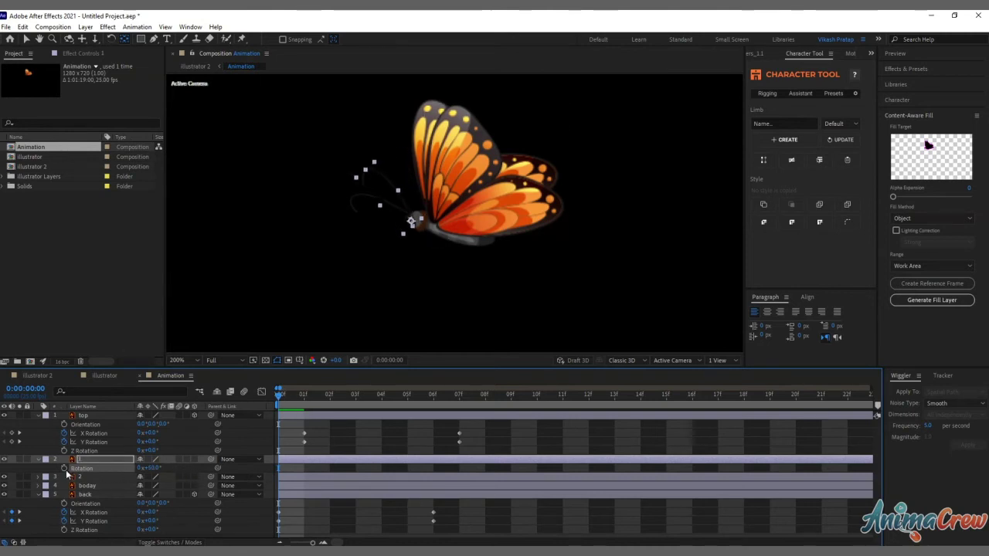
key("ctrl+z")
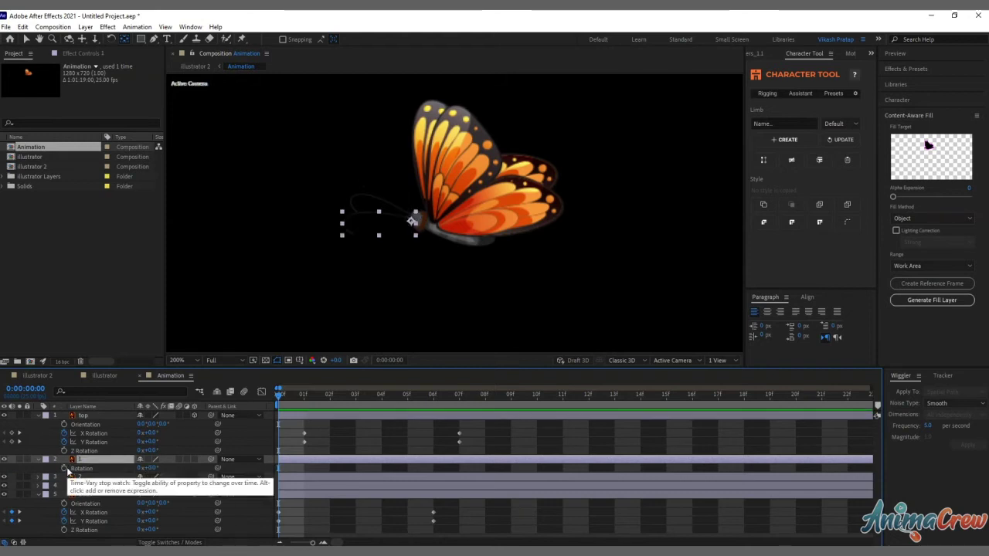
left_click(85, 468)
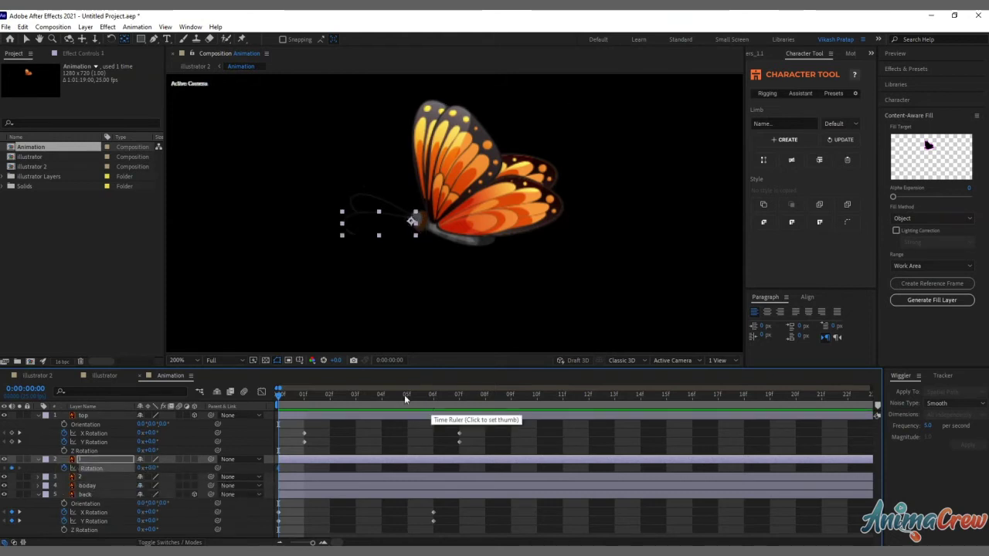
left_click_drag(282, 396, 426, 415)
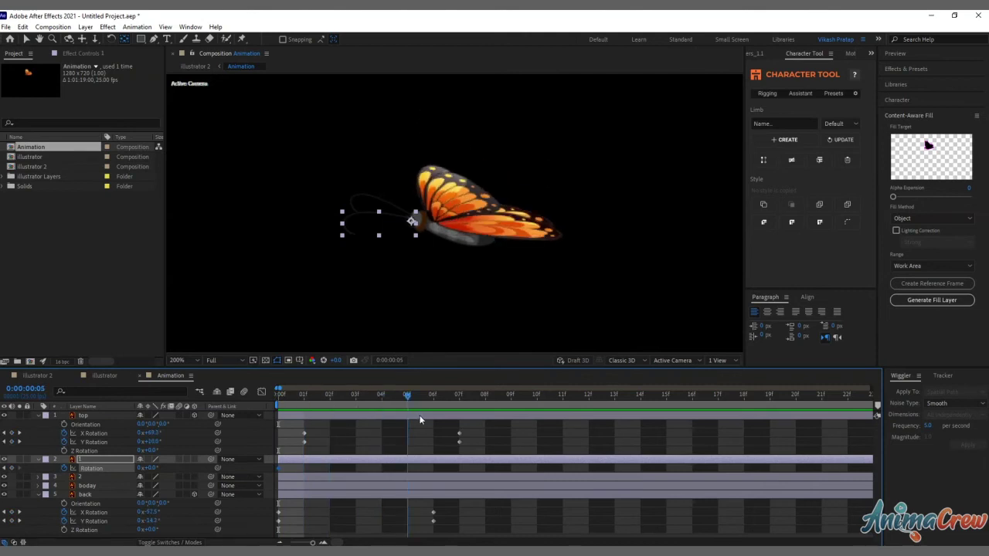
left_click_drag(151, 468, 186, 467)
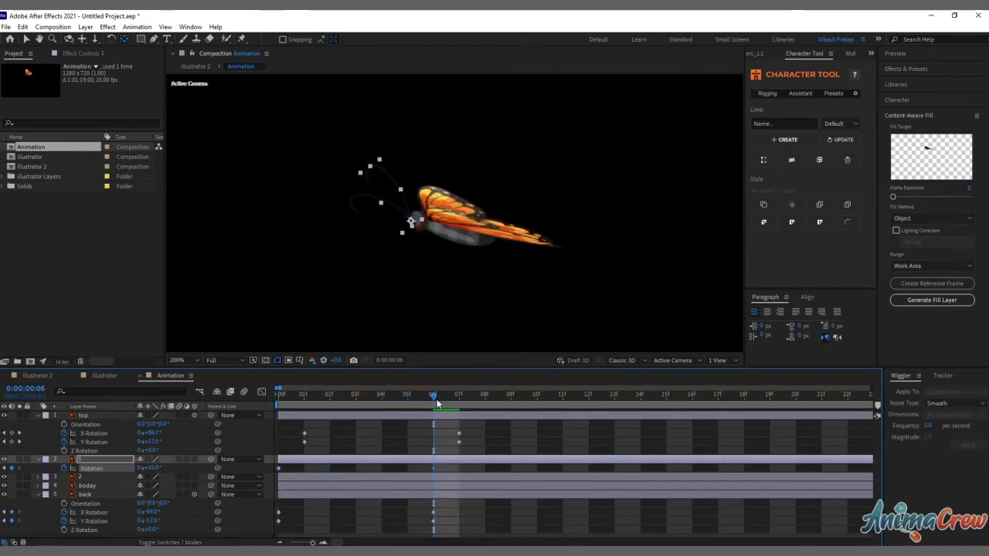
left_click_drag(436, 399, 279, 396)
- Keyframe antenna layer 2's Rotation at 00f and 06f, shift its keys one frame later, and preview
left_click(284, 475)
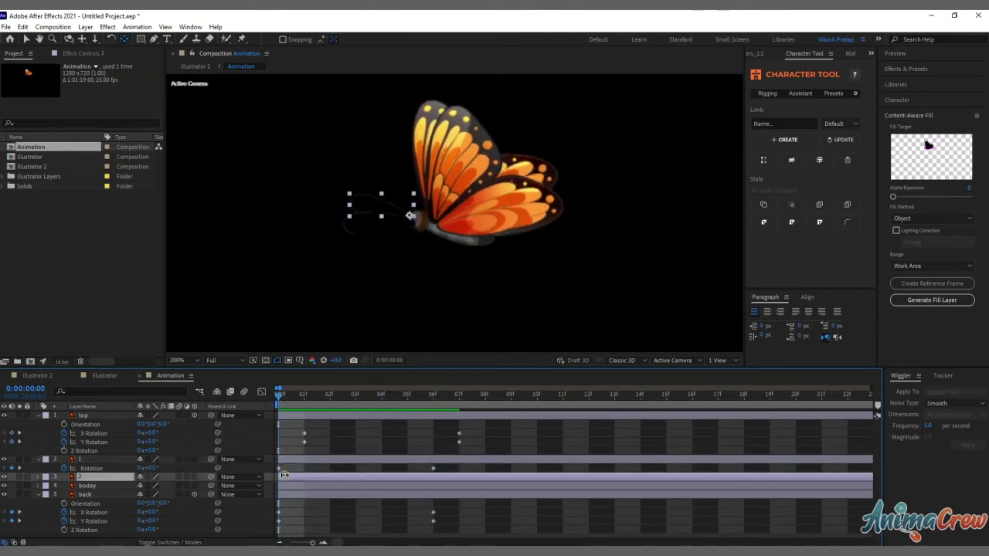
key("r")
left_click(82, 485)
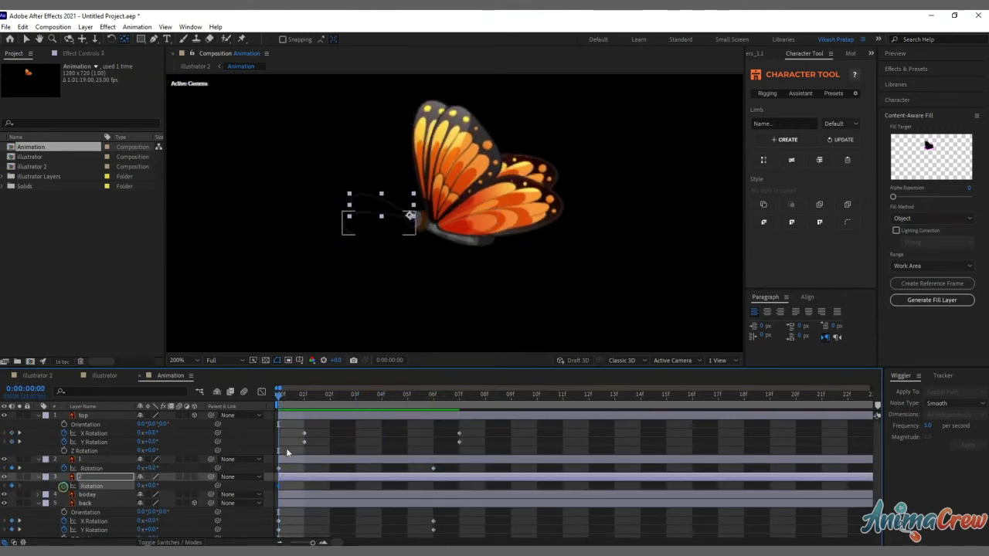
mouse_move(282, 396)
left_mouse_down()
mouse_move(355, 396)
mouse_move(428, 430)
left_mouse_up()
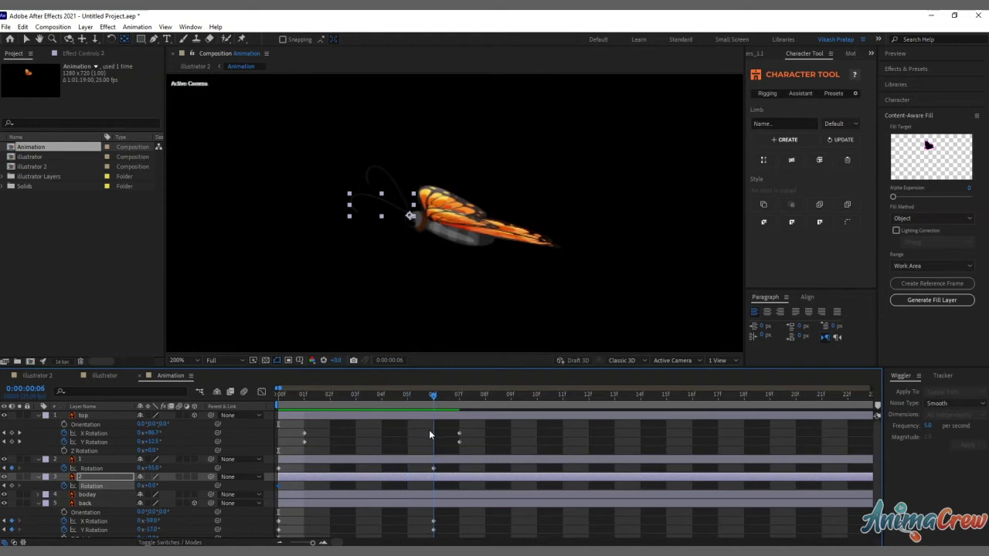
left_click_drag(147, 486, 175, 485)
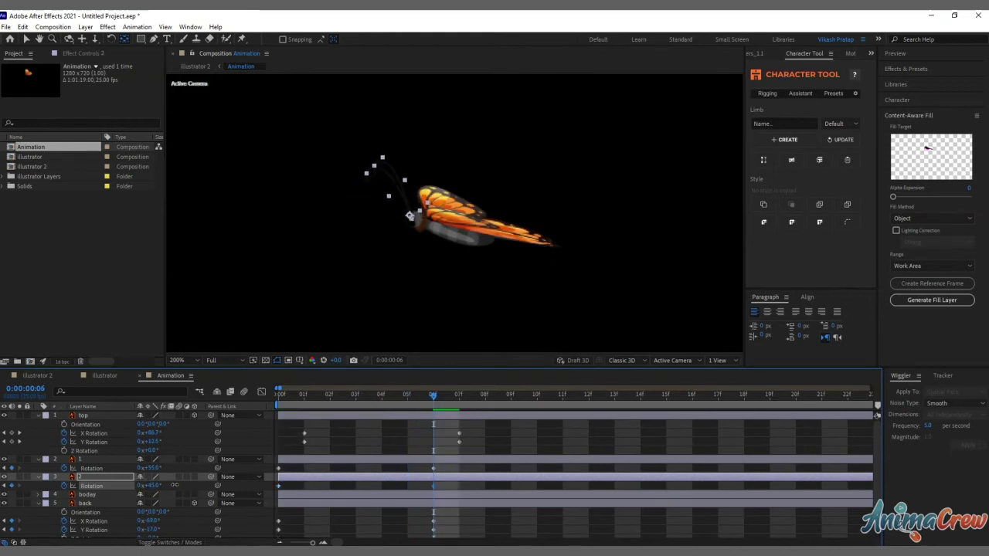
left_click_drag(450, 488, 279, 486)
left_click(408, 407)
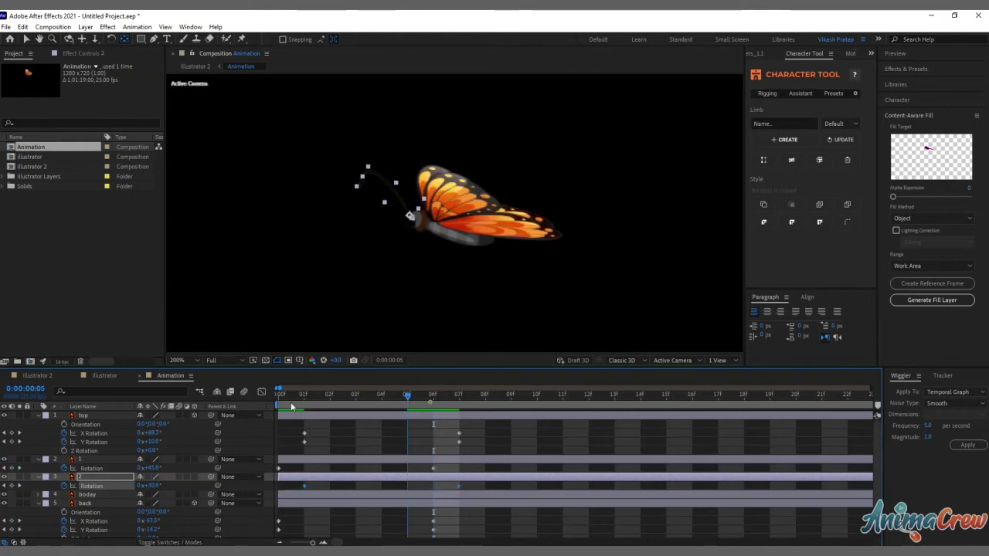
key("space")
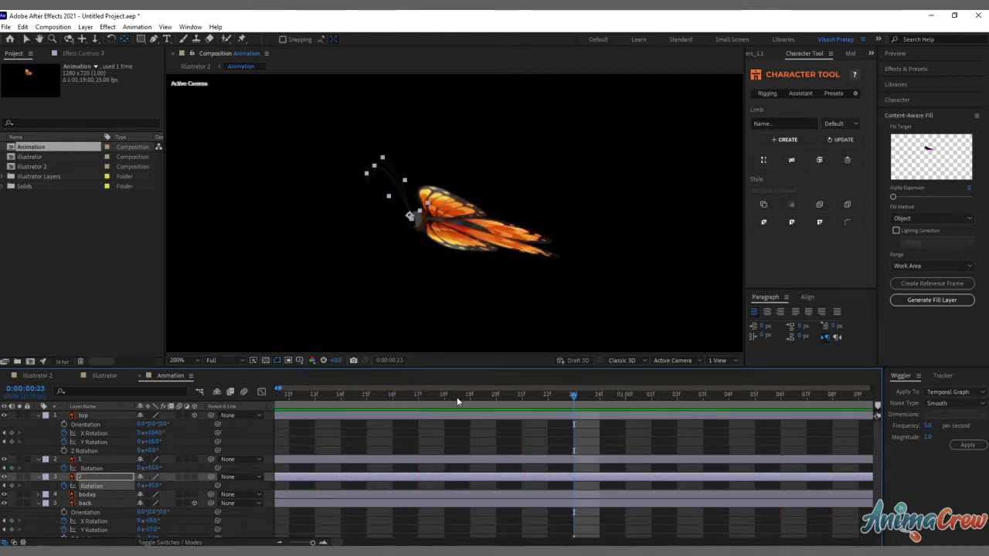
key("space")
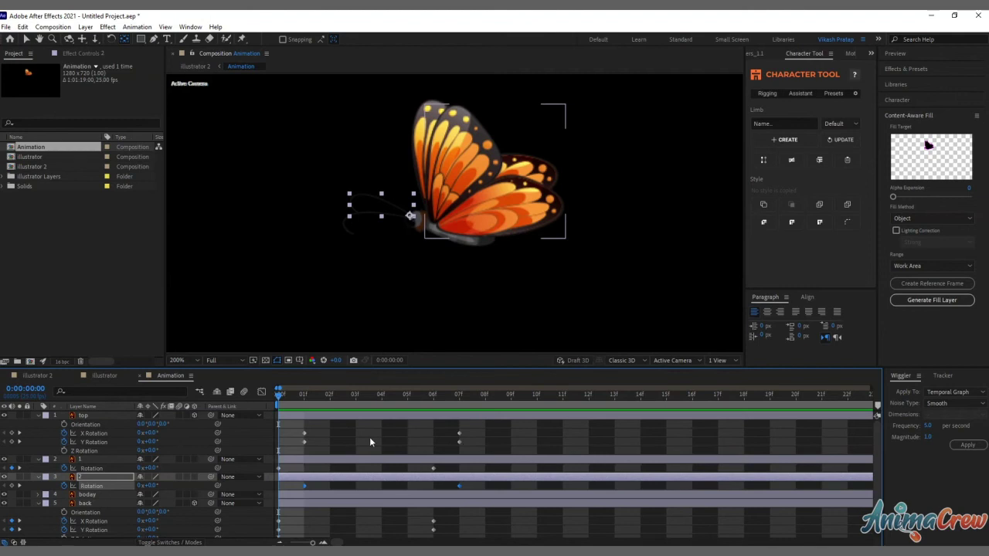
left_click_drag(446, 368, 442, 313)
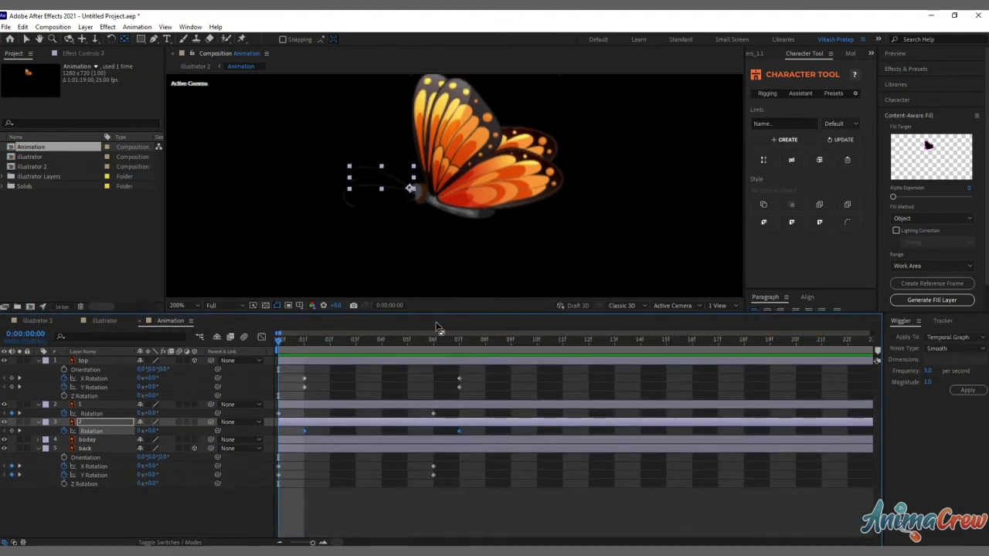
- Select the top wing layer, preview the flap, and move the time marker toward frame 14
left_click(354, 358)
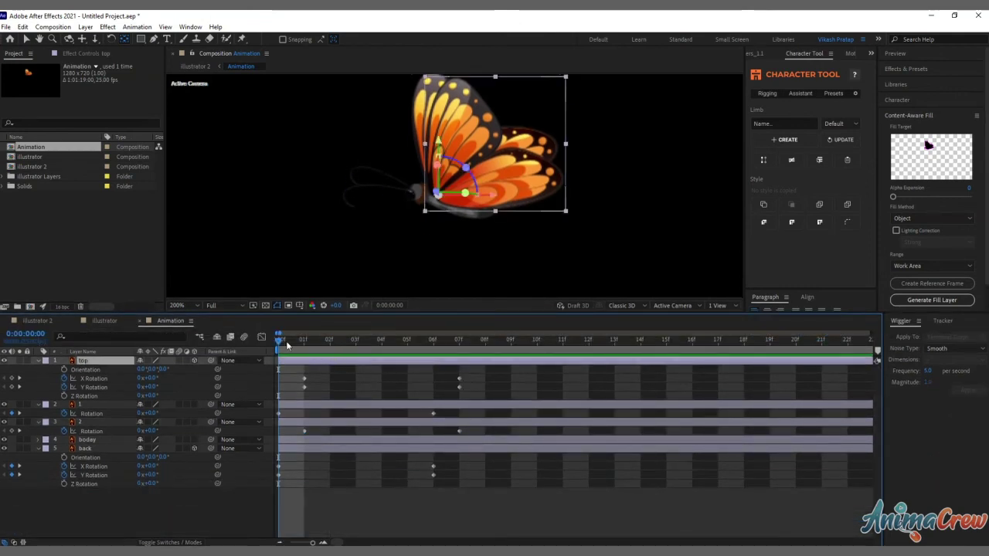
key("space")
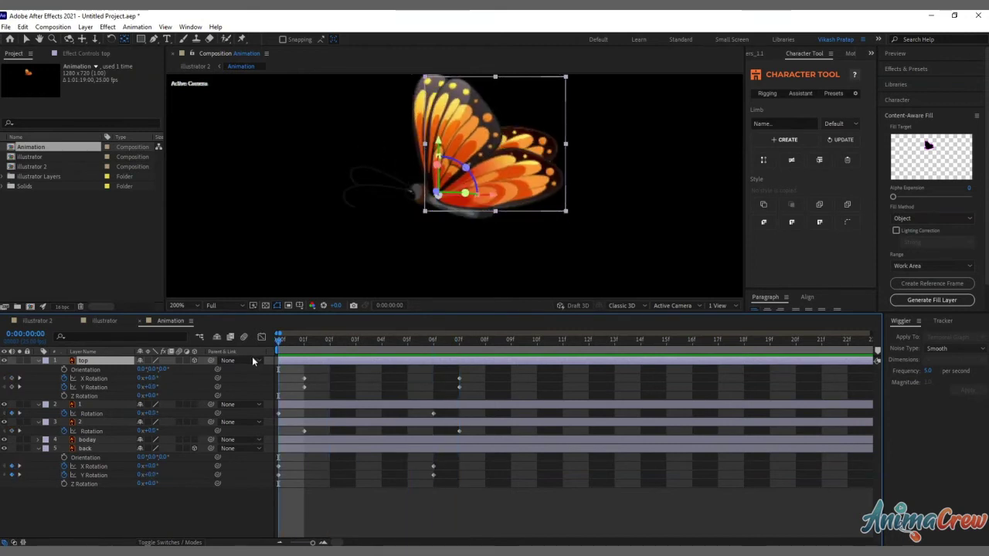
key("space")
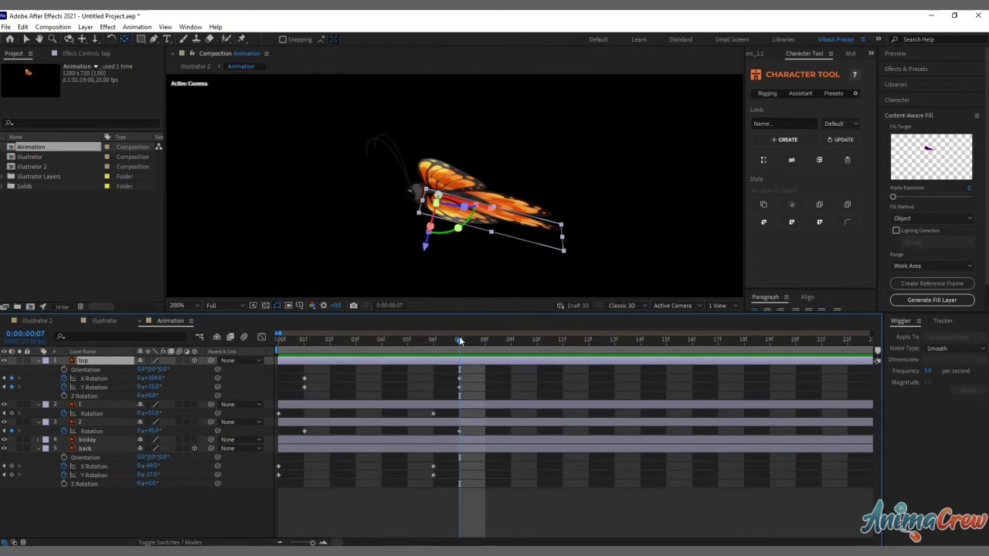
left_click_drag(509, 349, 546, 355)
mouse_move(612, 363)
left_mouse_down()
mouse_move(597, 361)
mouse_move(617, 344)
left_mouse_up()
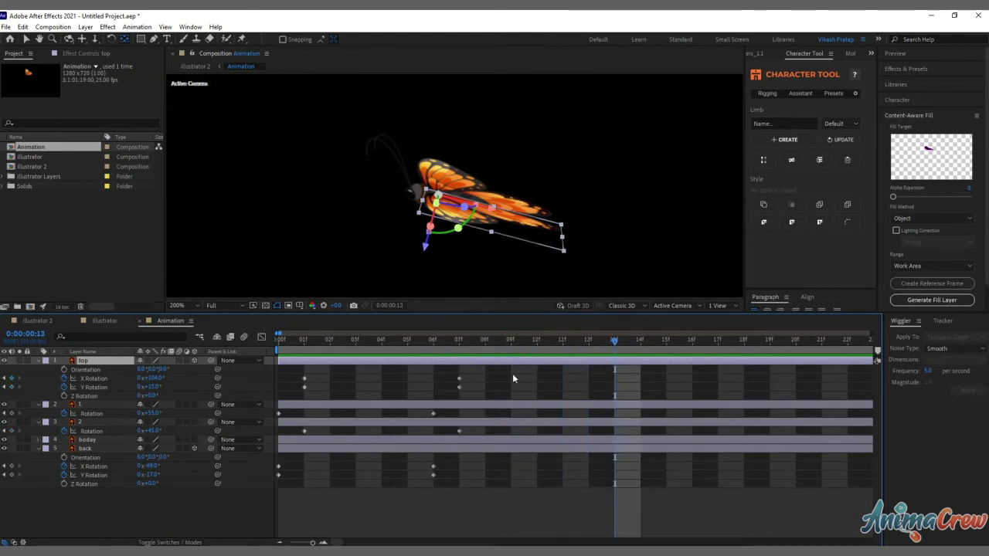
- Clone every butterfly layer's starting keyframes to frame 14 using the Motion 2 panel
left_click_drag(627, 345, 640, 344)
left_click_drag(501, 374, 217, 500)
left_click(544, 469)
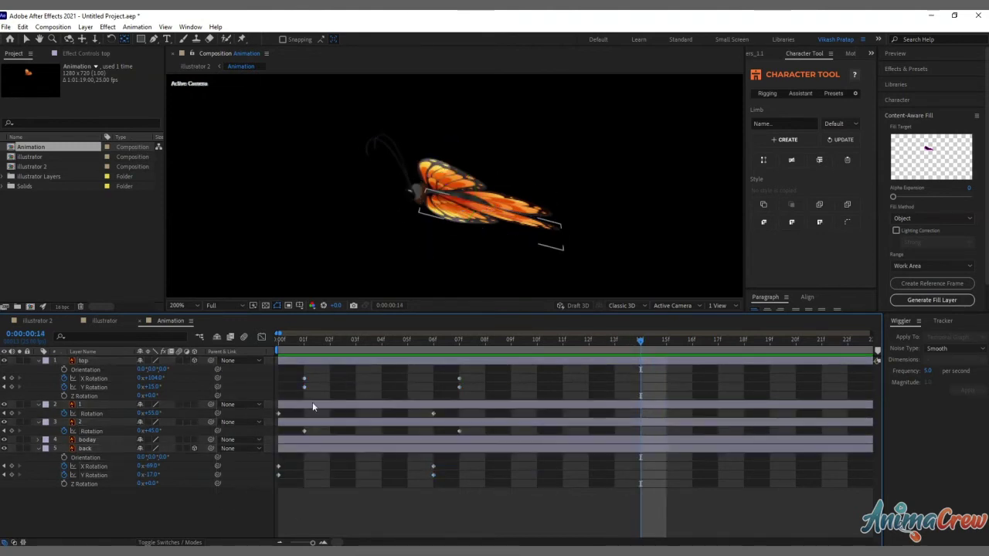
left_click(871, 54)
left_click(931, 112)
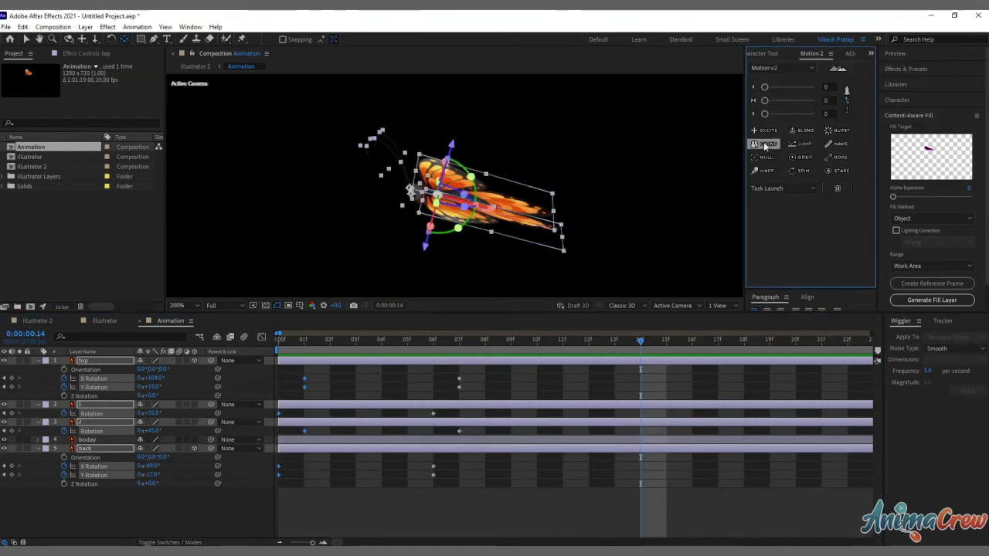
left_click(765, 144)
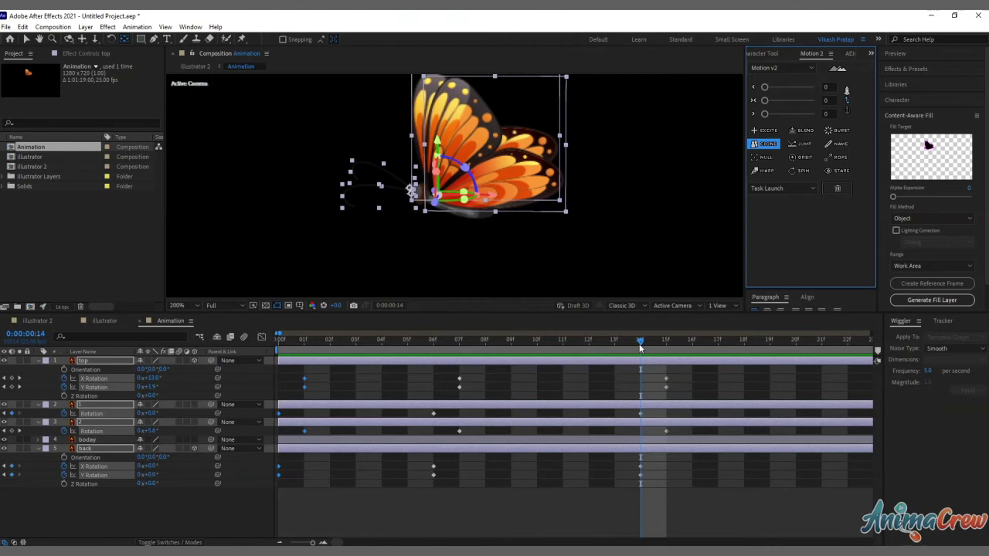
left_click(227, 369)
- Preview the completed flap cycle from the first frame
key("Home")
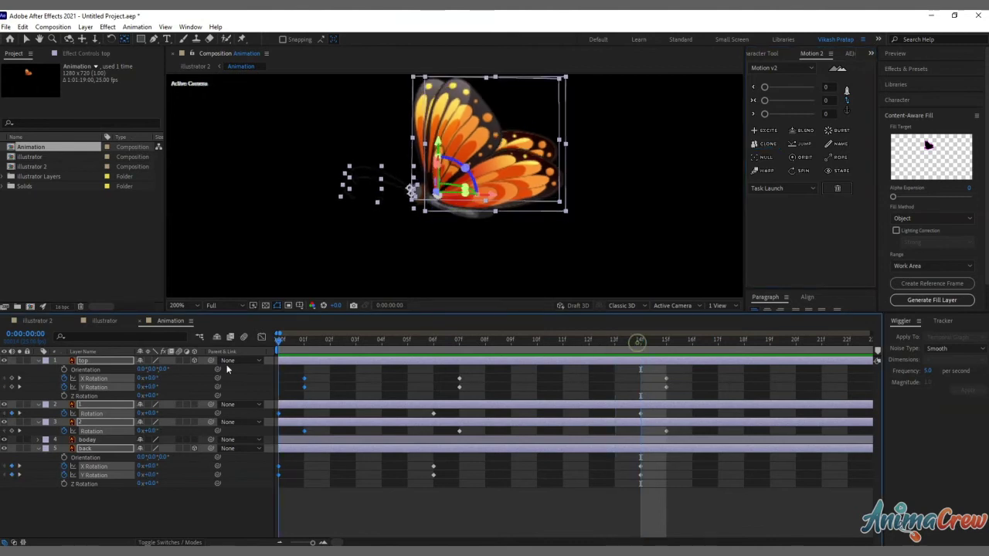
key("space")
key("space")
key("space")
key("space")
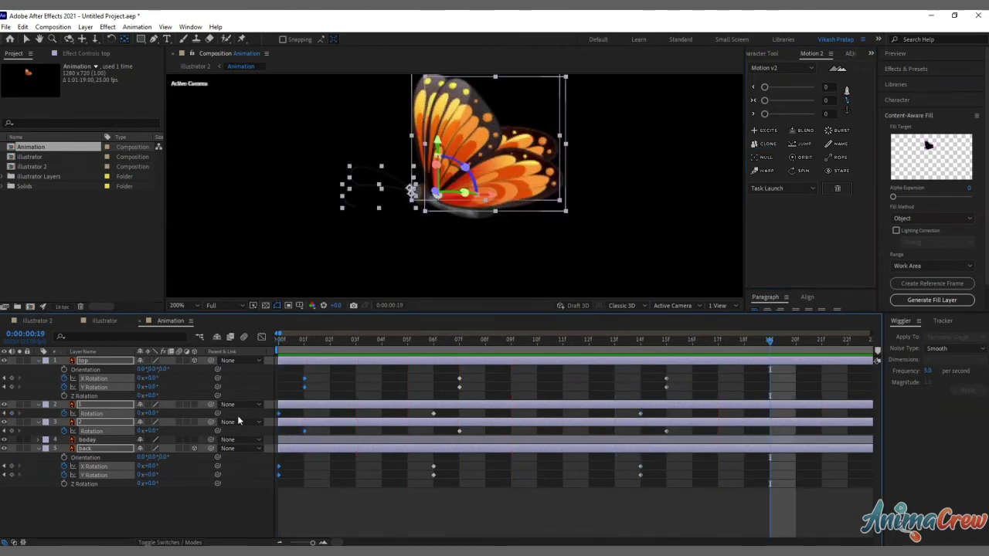
left_click(229, 513)
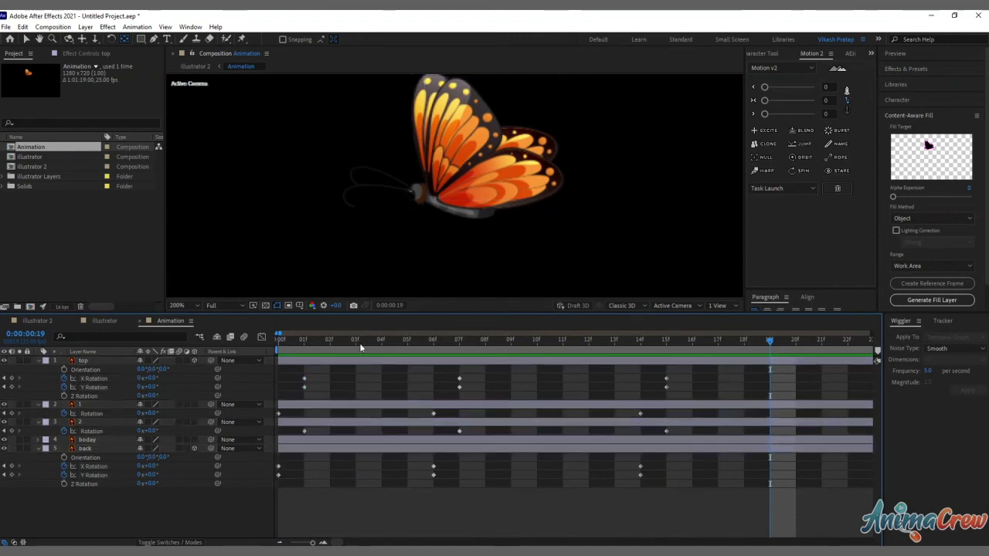
left_click(274, 340)
- Keyframe the boday layer's Rotation with a tilt at frame 6, then scrub to check the flap
left_click(421, 205)
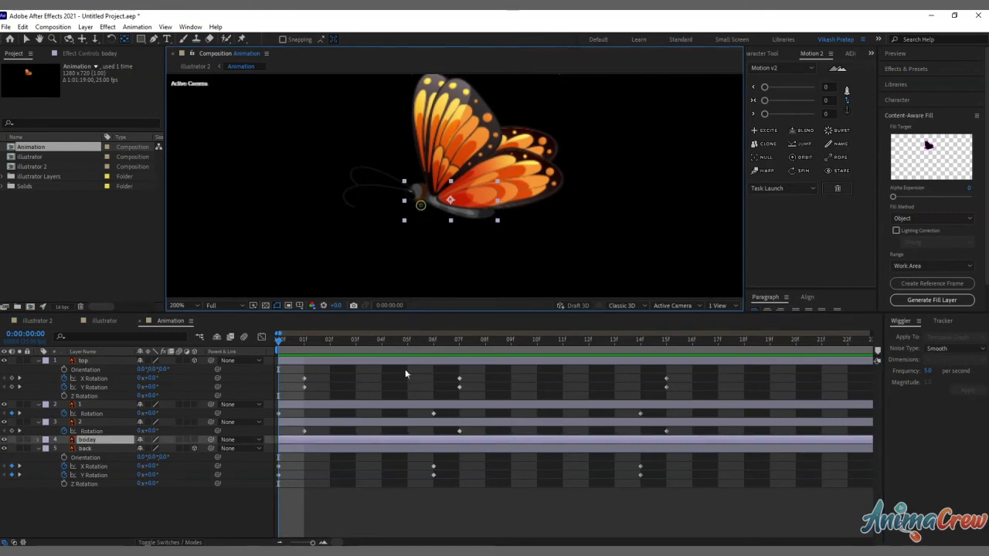
key("r")
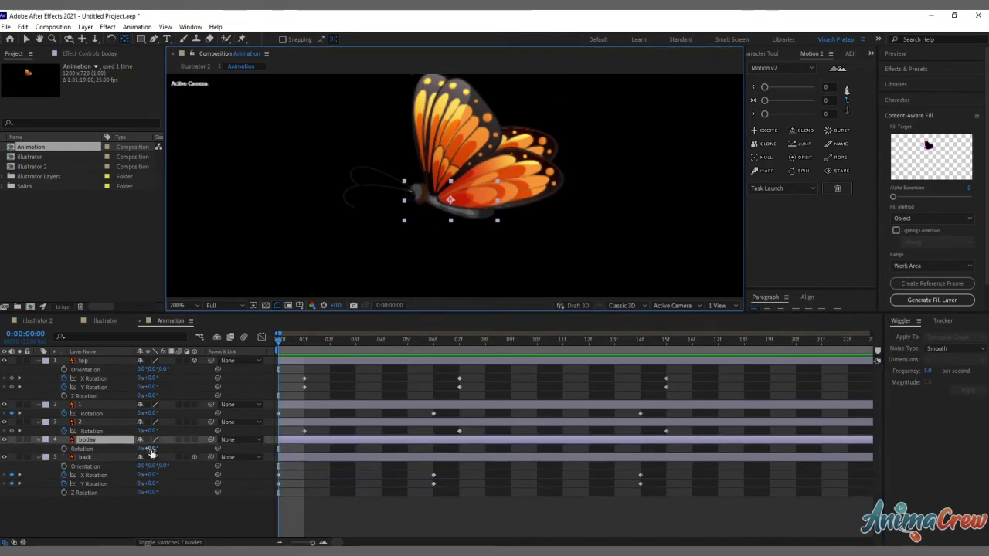
left_click(73, 449)
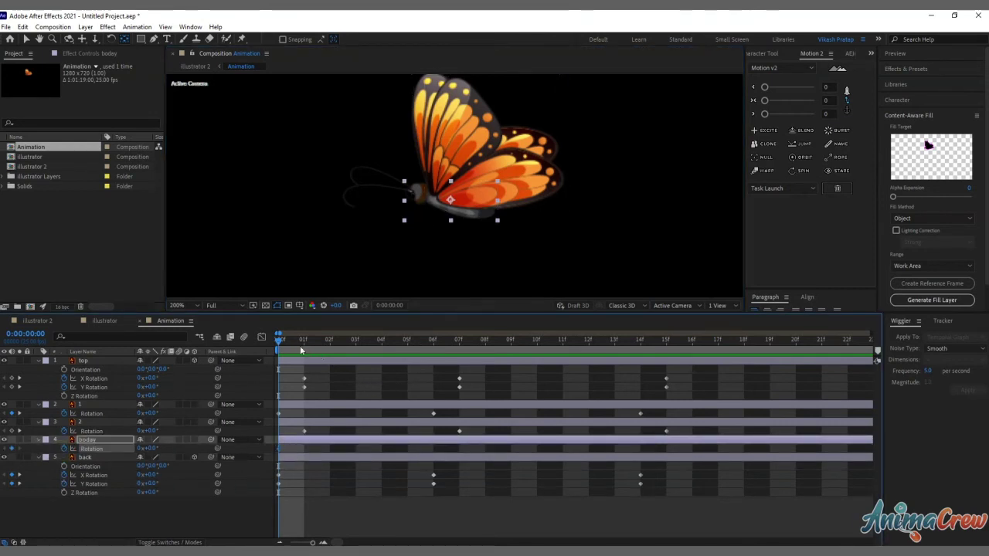
left_click_drag(306, 343, 432, 360)
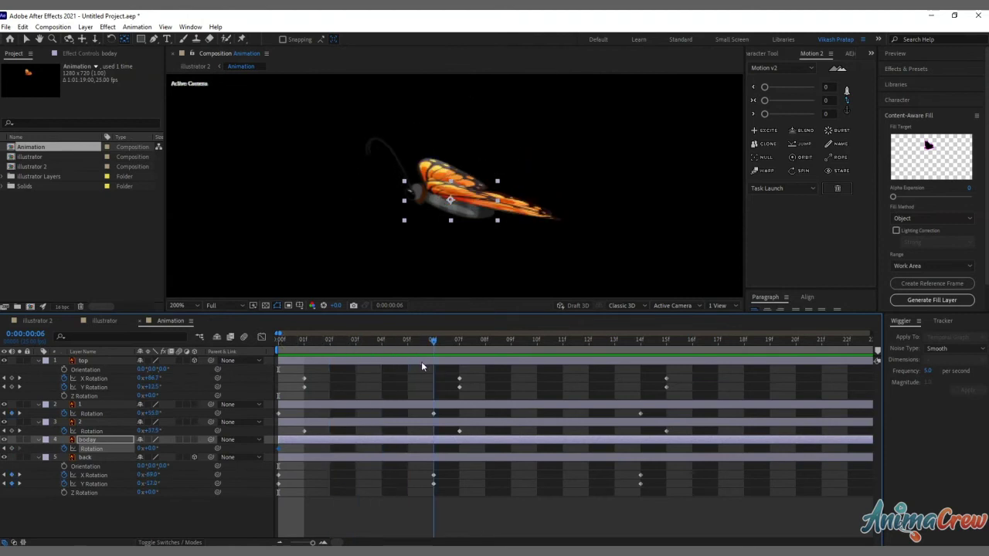
left_click_drag(154, 452, 157, 448)
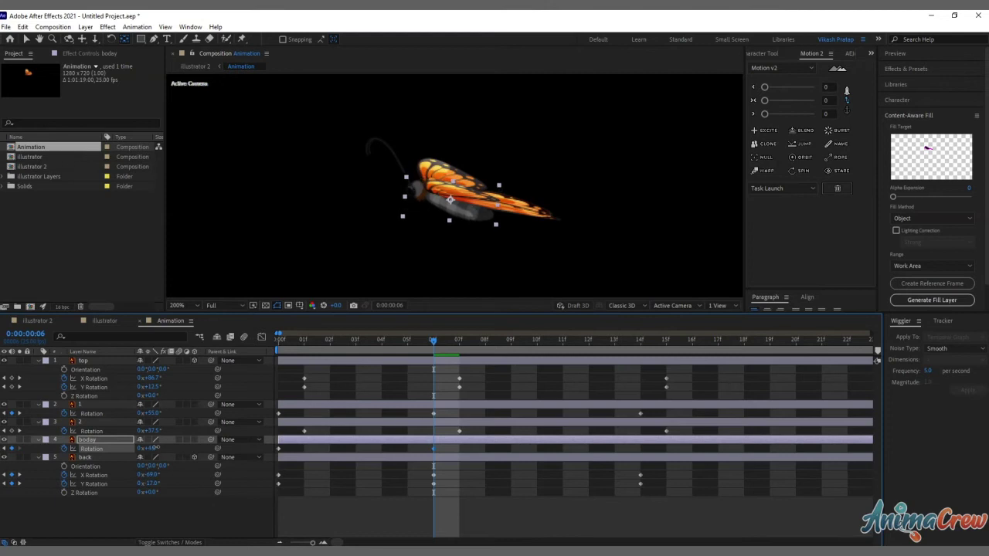
mouse_move(431, 345)
left_mouse_down()
mouse_move(536, 377)
mouse_move(639, 389)
left_mouse_up()
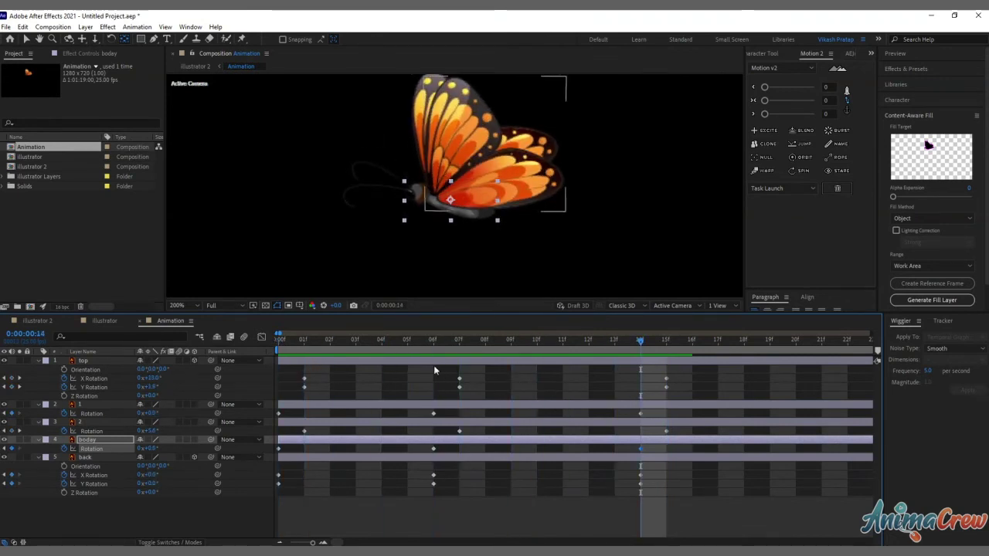
left_click(285, 360)
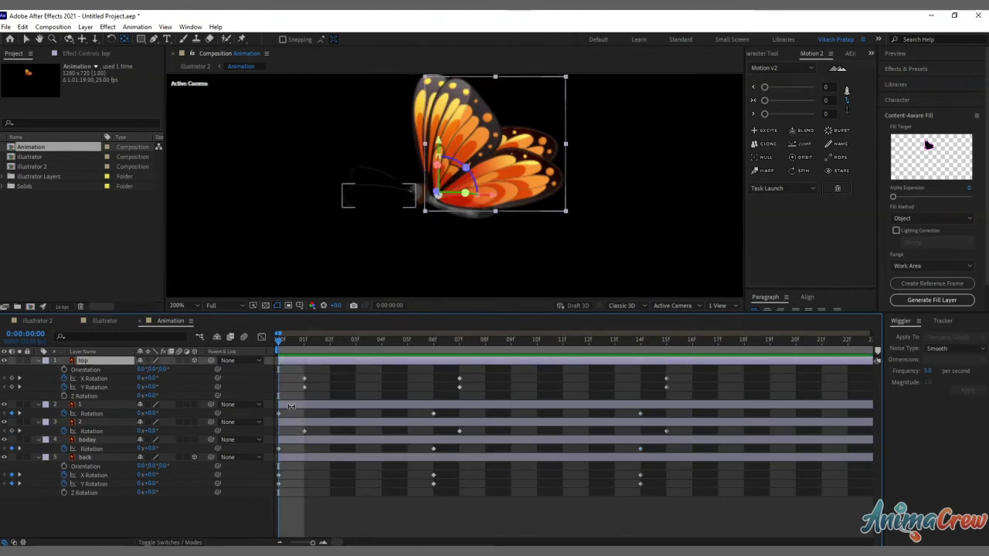
- Parent layers top, 1, 2 and back to 4. boday, preview, then return to illustrator 2
left_click(291, 404, "ctrl")
left_click(297, 422, "ctrl")
left_click(303, 457, "ctrl")
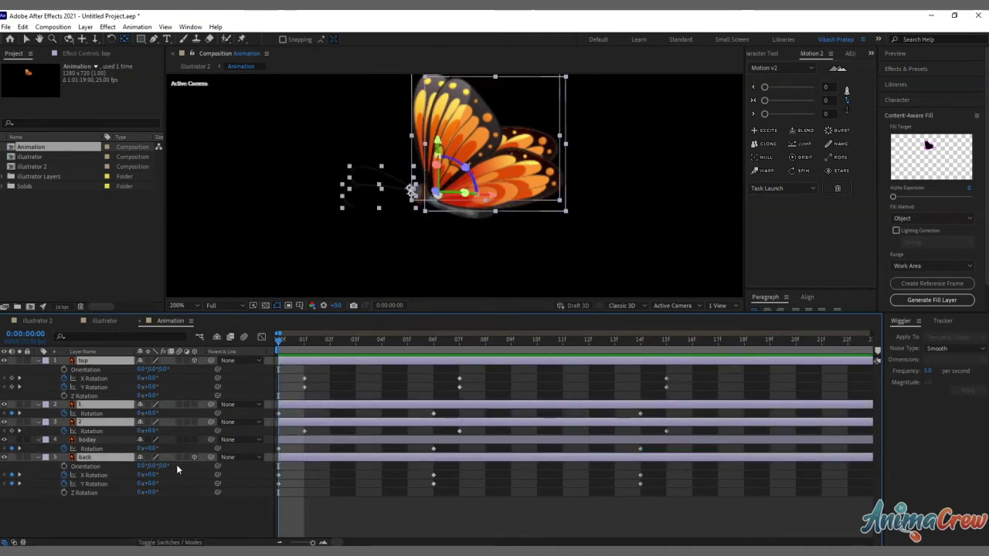
left_click_drag(210, 457, 87, 440)
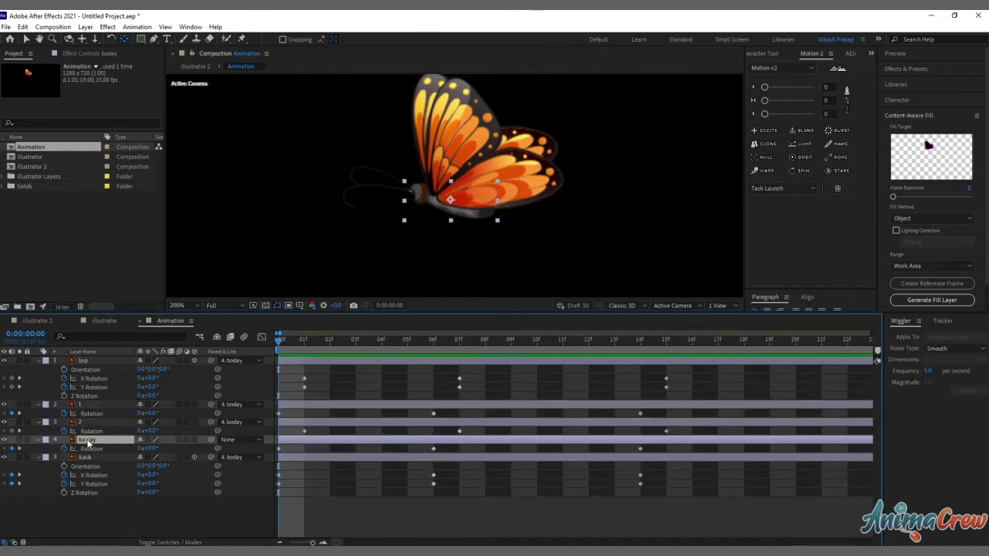
key("space")
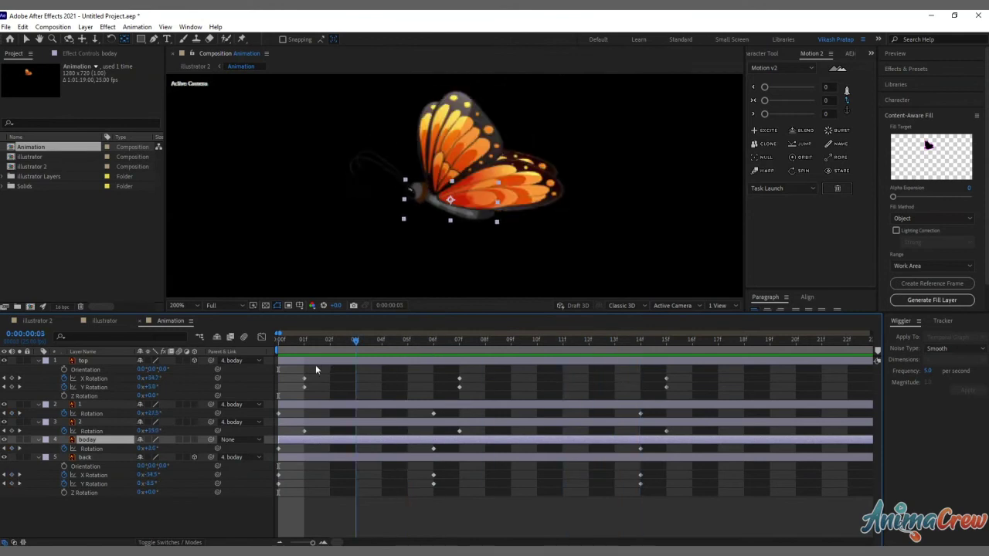
left_click(40, 320)
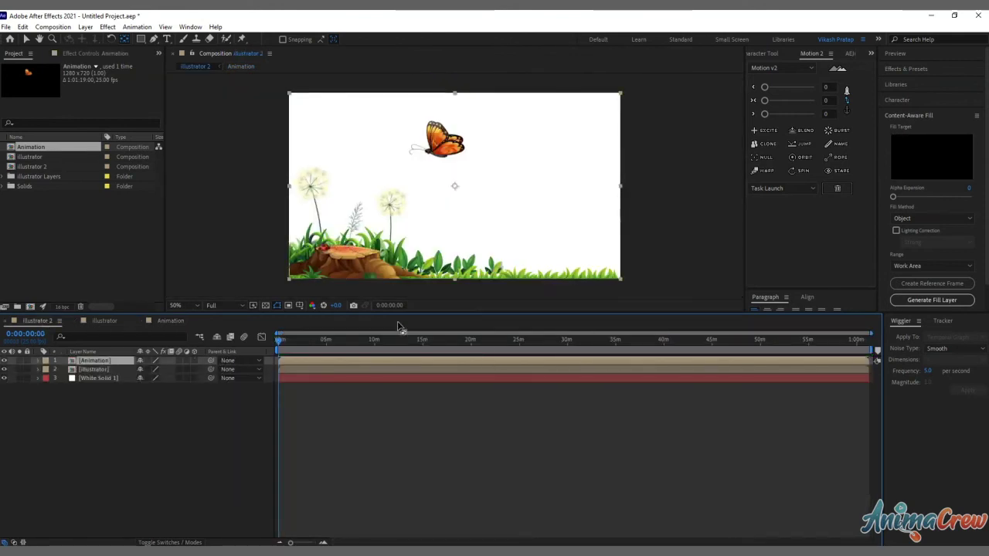
- Enlarge the viewer, check 100% and 50% zoom, zoom the timeline to frames, and preview
left_click_drag(395, 313, 394, 397)
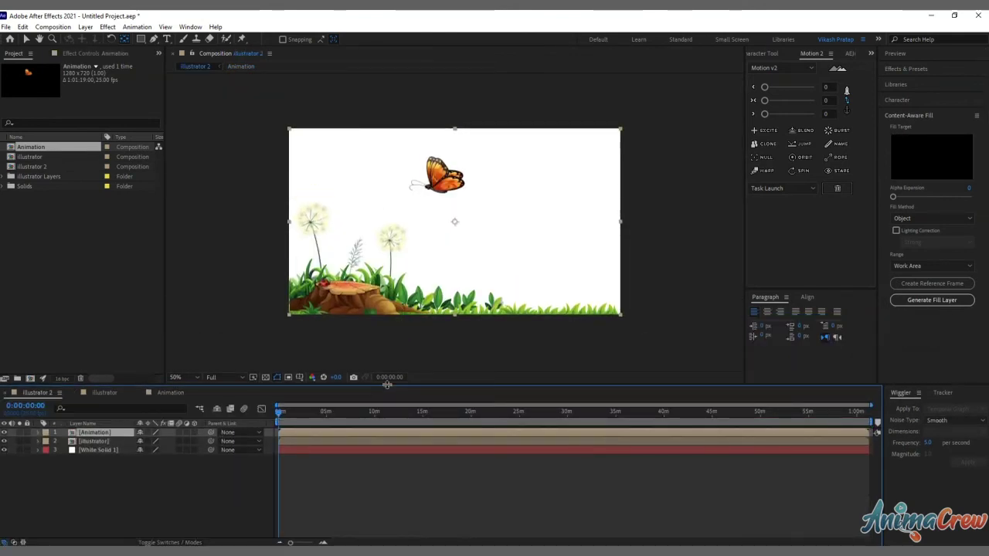
key("slash")
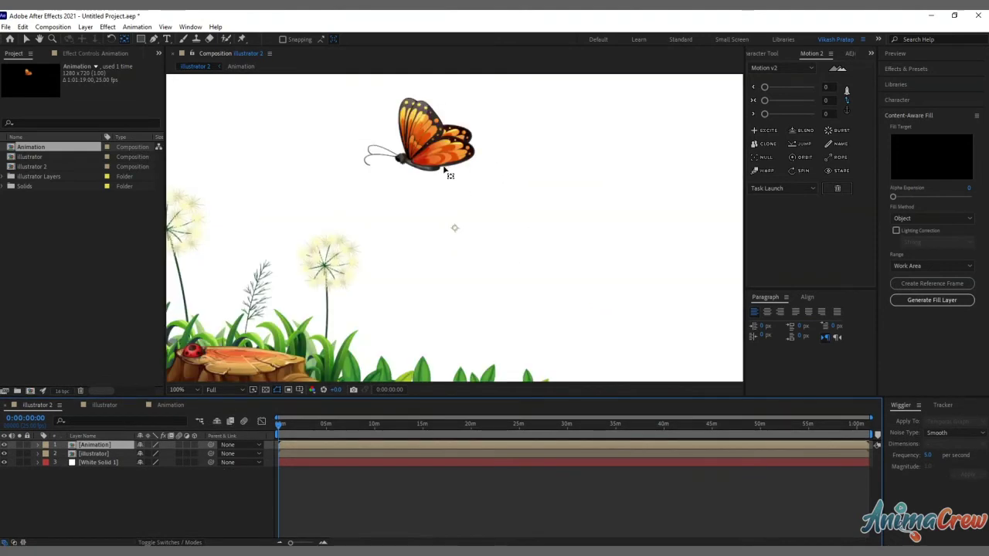
key("comma")
key("comma")
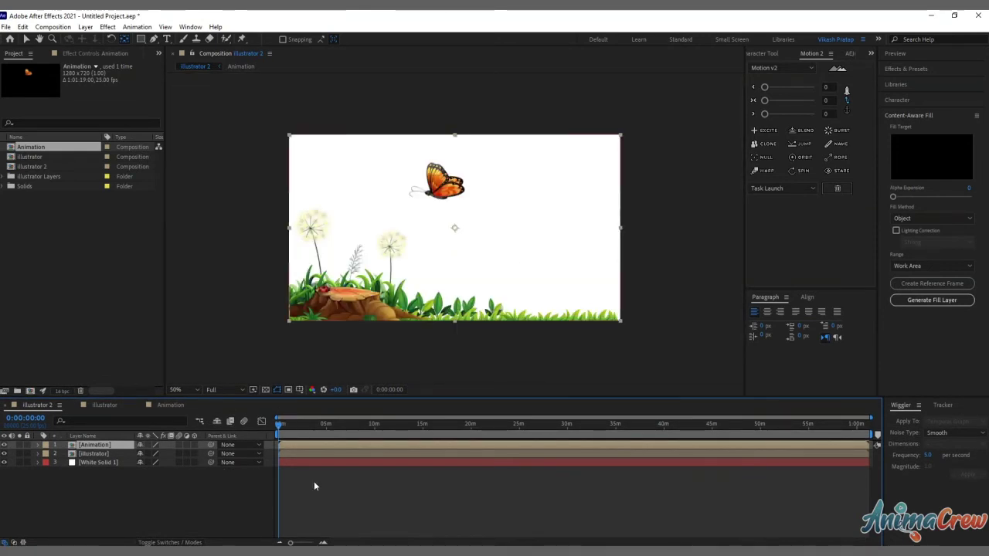
left_click(323, 542)
key("space")
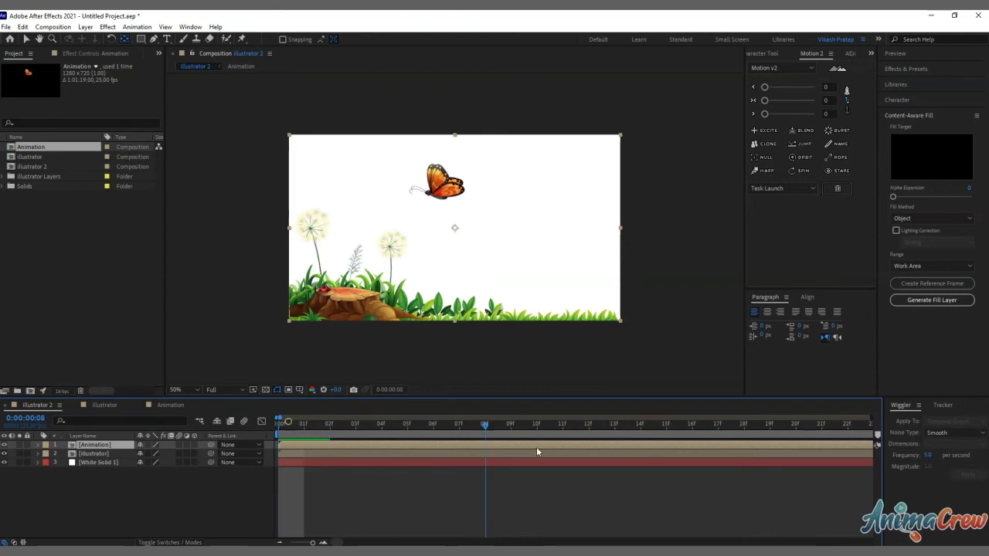
key("space")
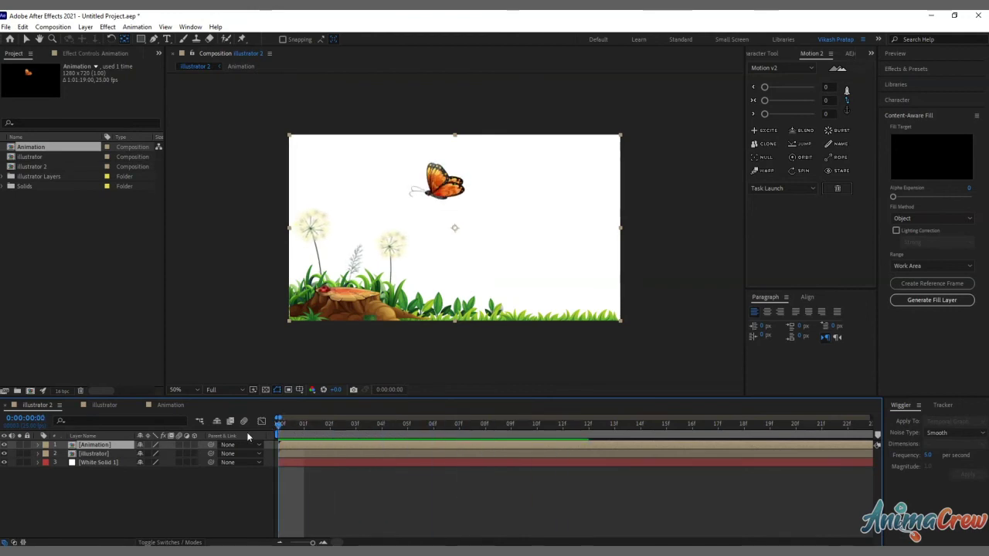
key("space")
key("space")
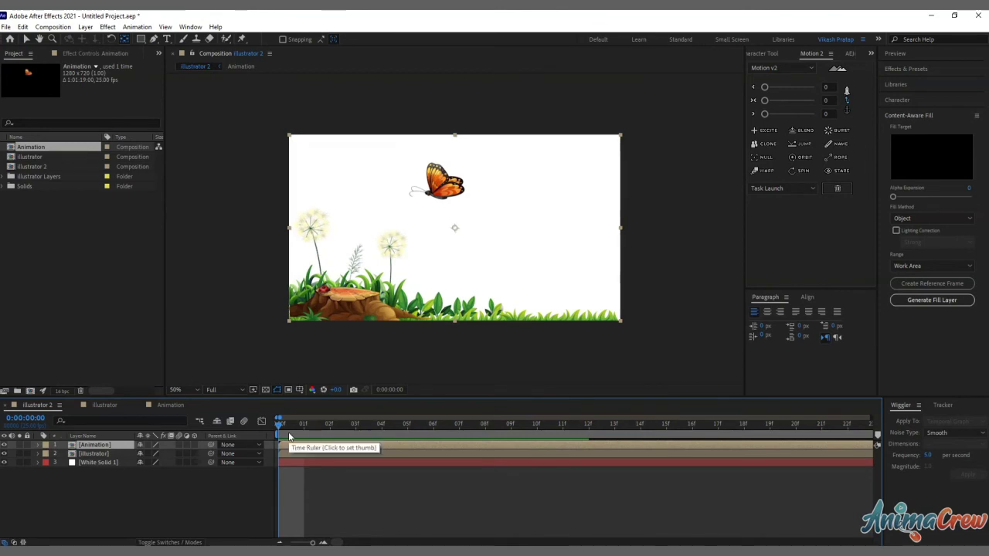
- Peek into the Animation precomp, then bring up the Animation layer's options in illustrator 2
double_click(291, 442)
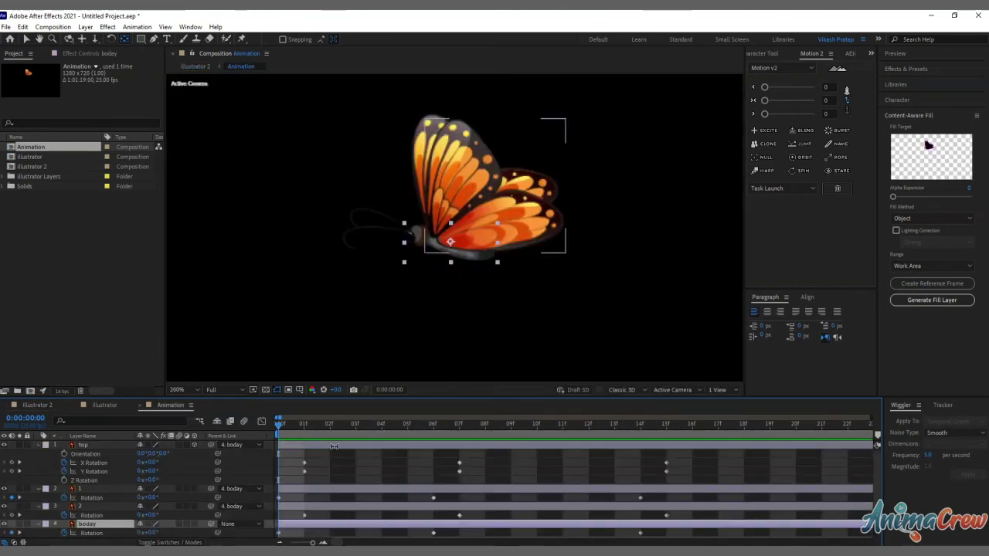
left_click(35, 405)
right_click(304, 447)
- Enable Time Remapping on the Animation layer and check where the precomp's flap cycle ends
mouse_move(371, 209)
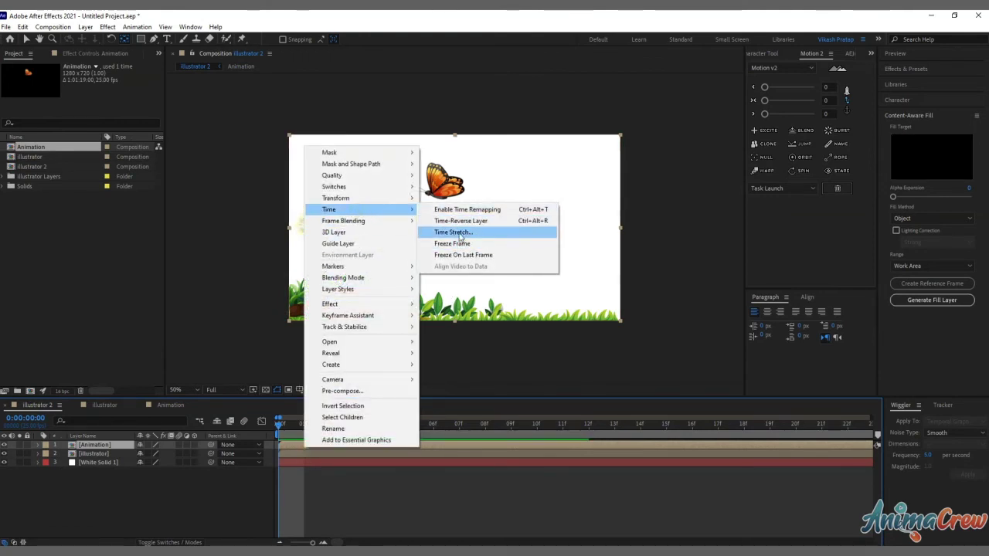
left_click(473, 210)
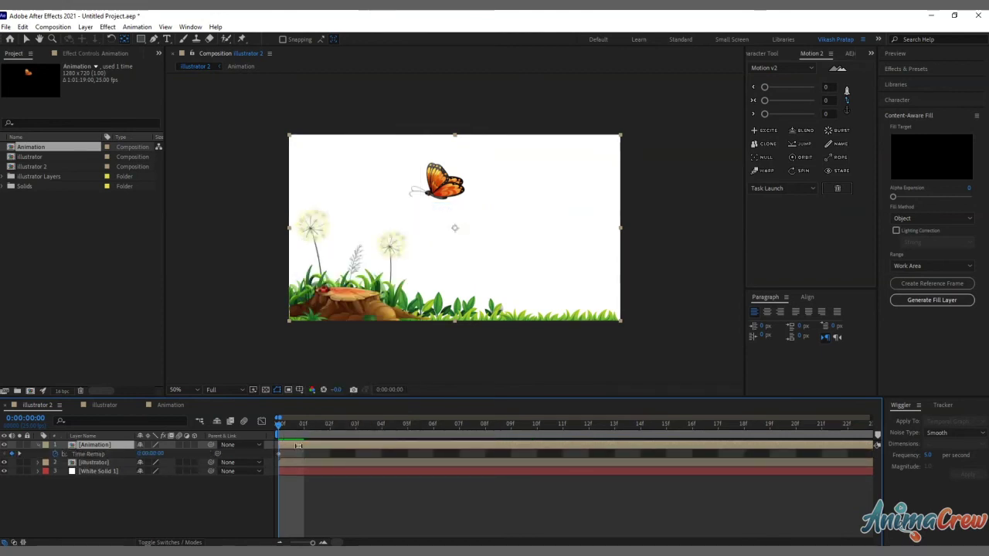
double_click(299, 446)
left_click(129, 445)
left_click(35, 405)
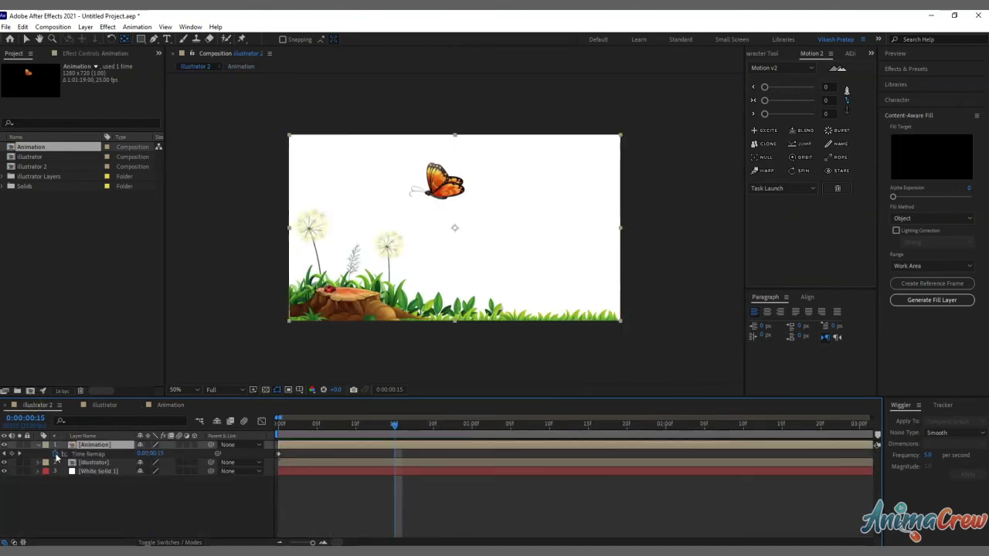
- Add a Time Remap keyframe at 15f and preview the remapped layer
left_click(12, 454)
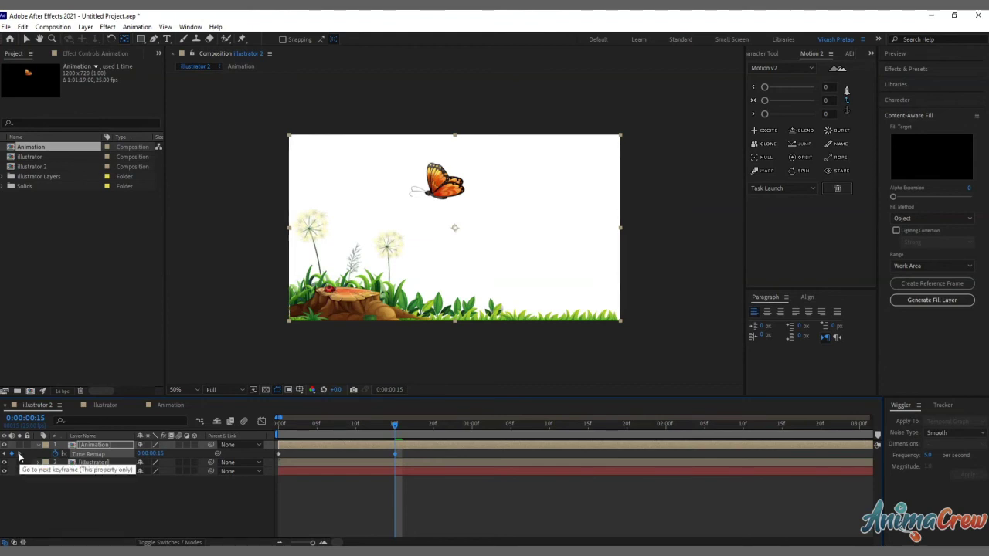
left_click(19, 454)
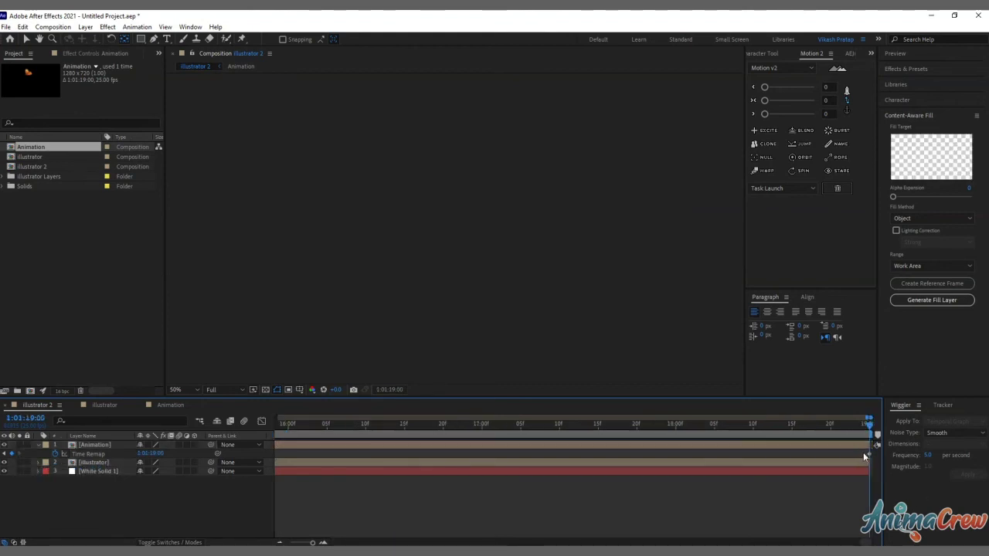
mouse_move(871, 456)
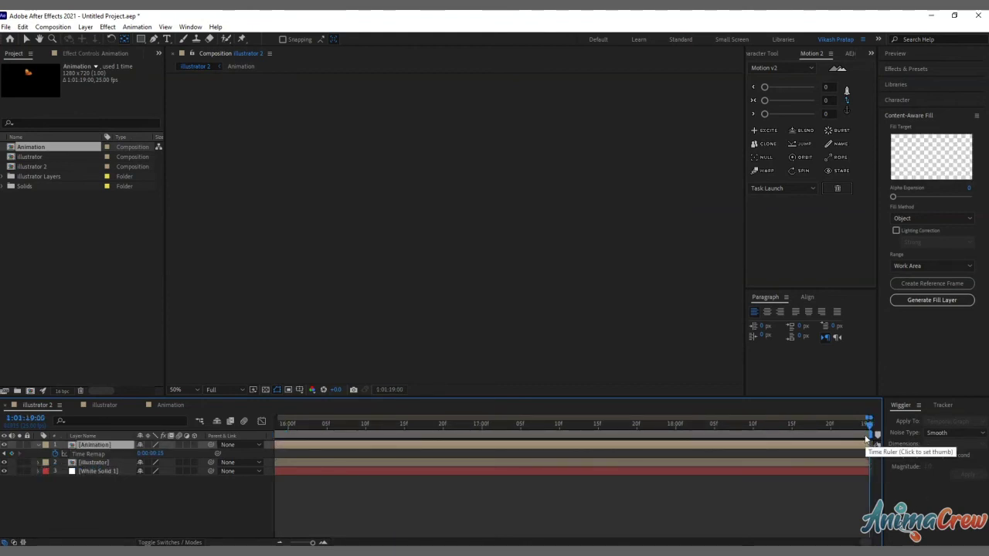
key("space")
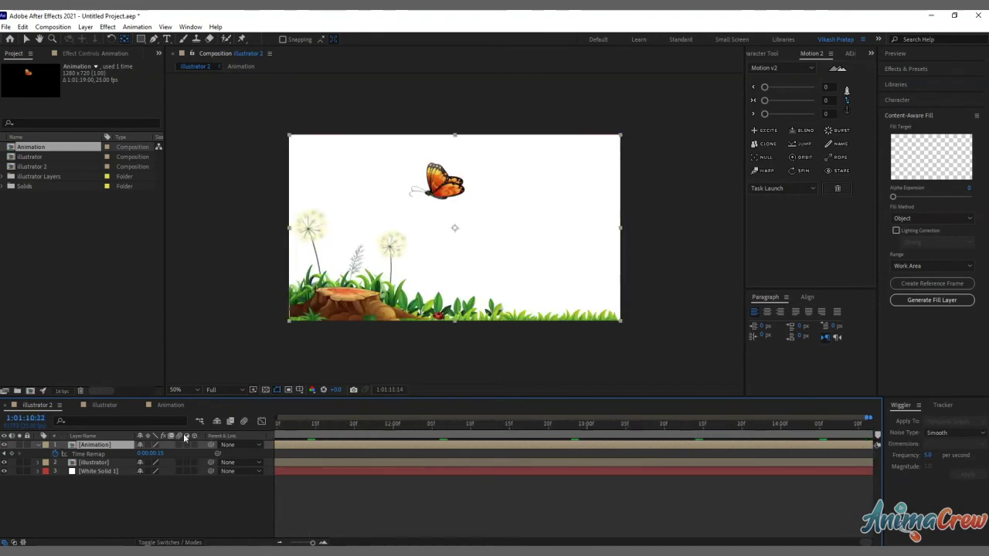
scroll(490, 473, "down", 5)
scroll(487, 476, "down", 5)
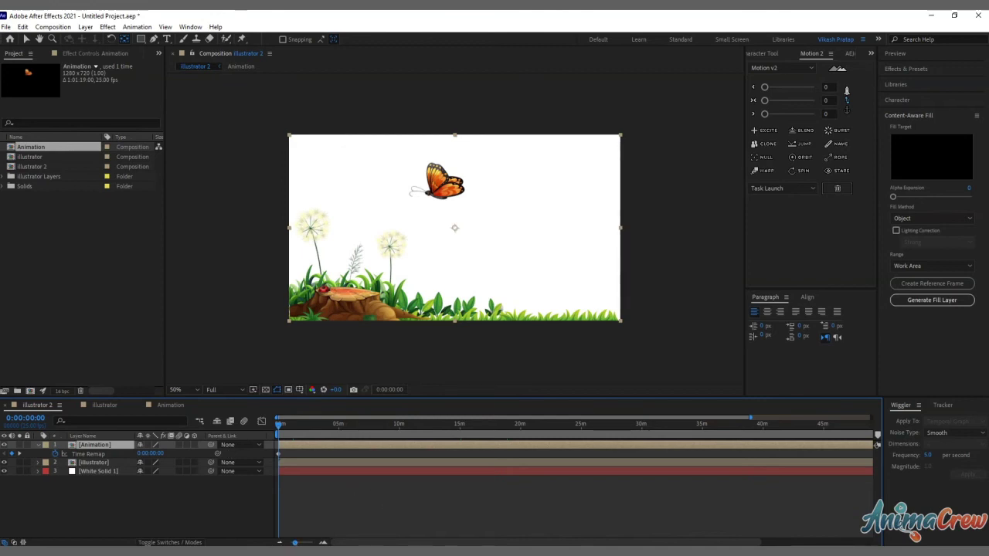
scroll(320, 544, "up", 5)
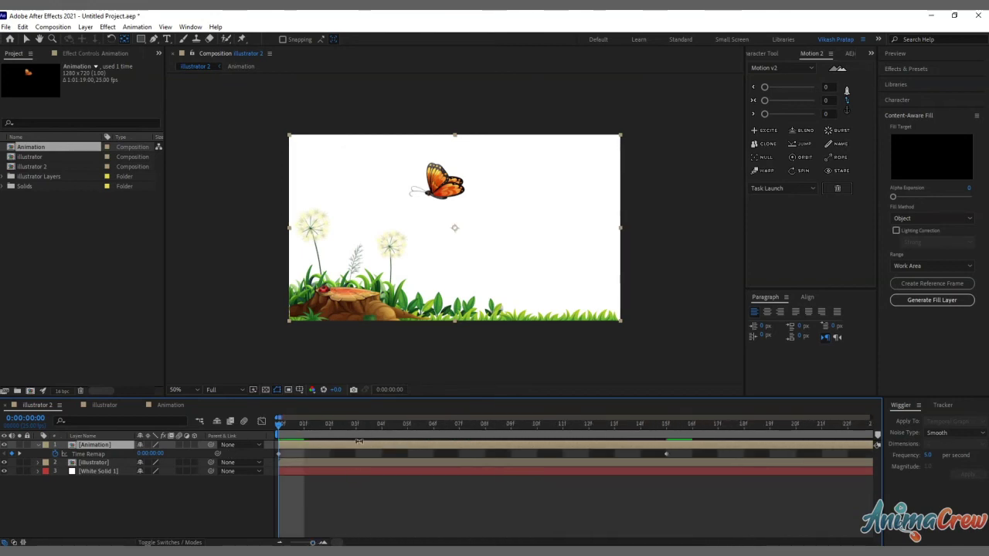
- At 15f, add a loopOut(type = "cycle", numKeyframes = 0) expression to Time Remap and preview
left_click_drag(294, 435, 657, 464)
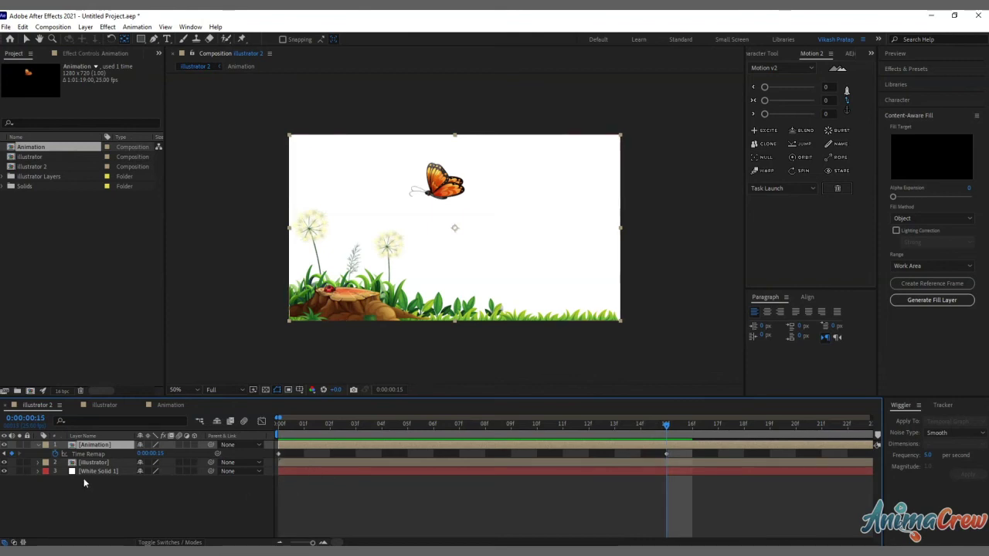
left_click(54, 454, "alt")
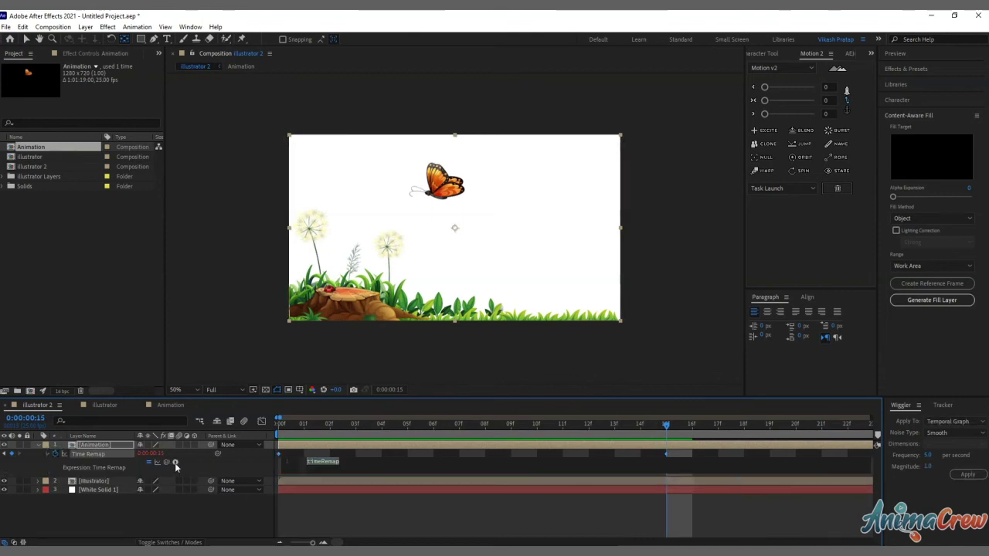
left_click(175, 462)
mouse_move(232, 397)
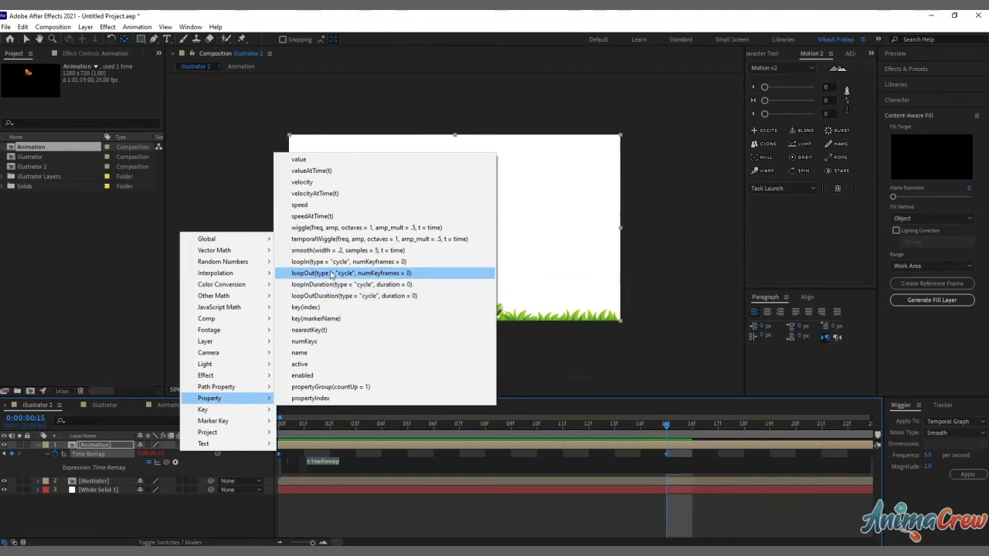
left_click(331, 274)
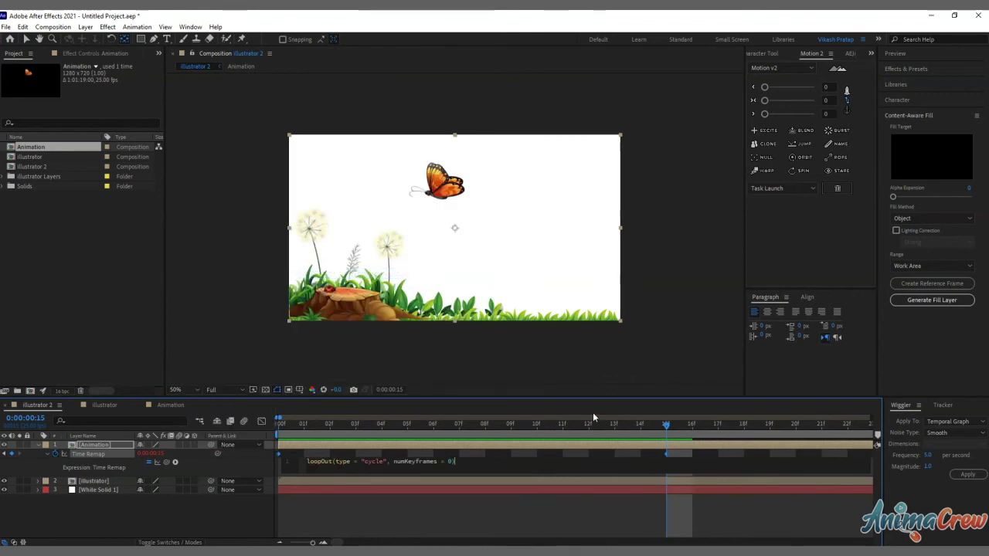
left_click(388, 501)
key("space")
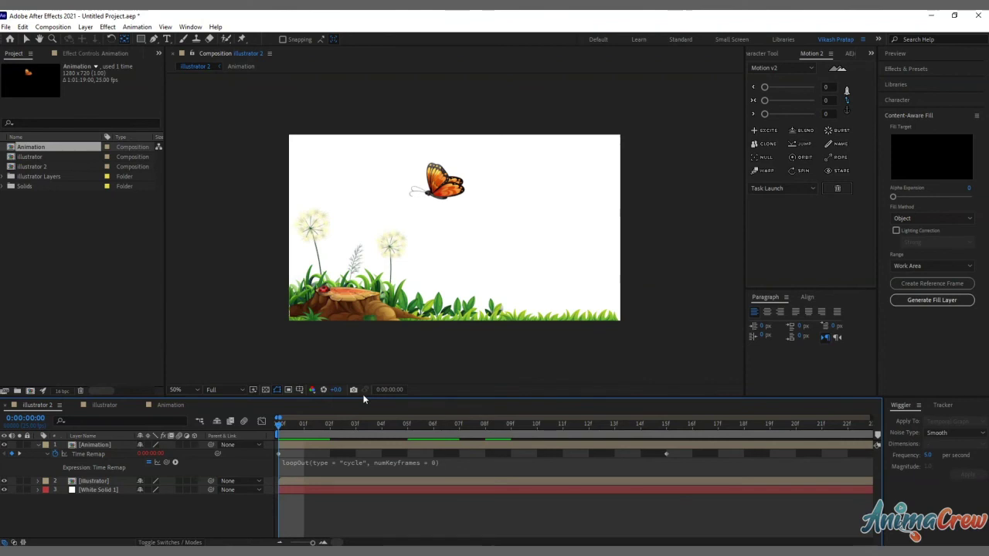
- Fit the composition in the maximized viewer, preview the scene, then restore the workspace at frame 0
key("grave")
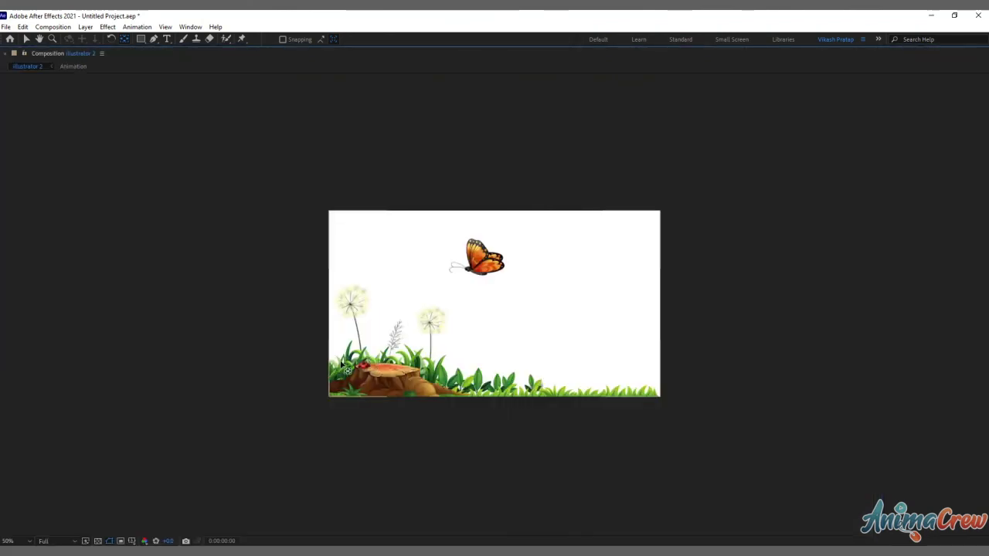
left_click(12, 540)
left_click(22, 370)
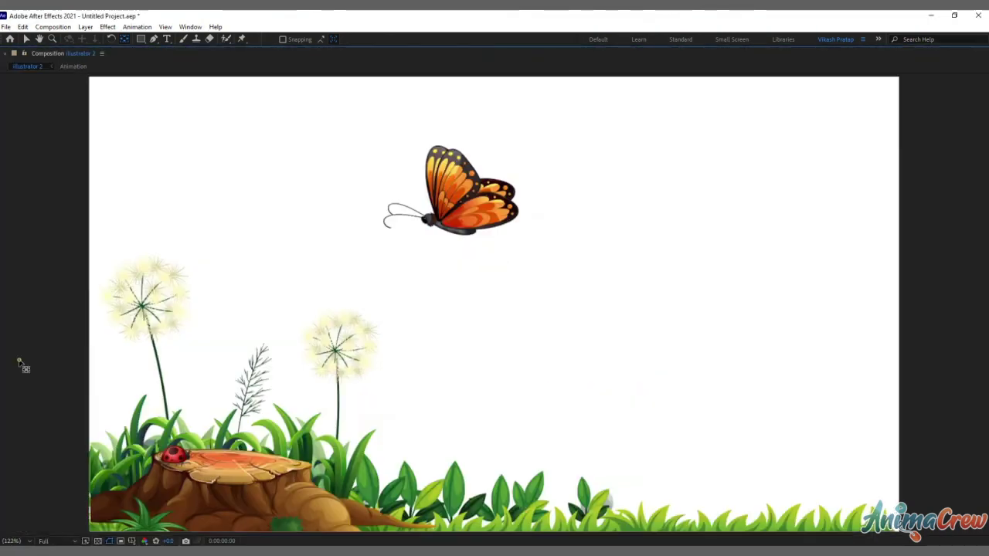
key("space")
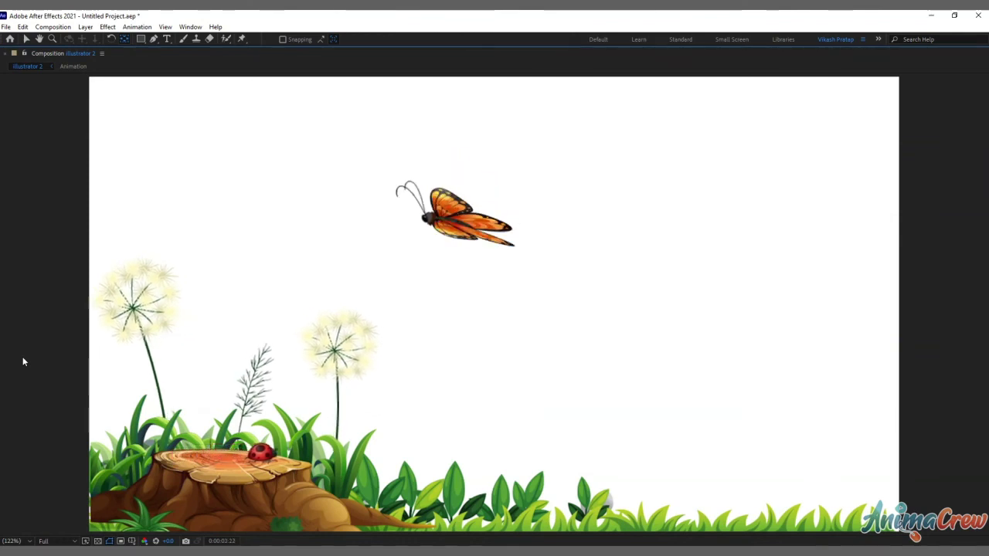
key("grave")
key("space")
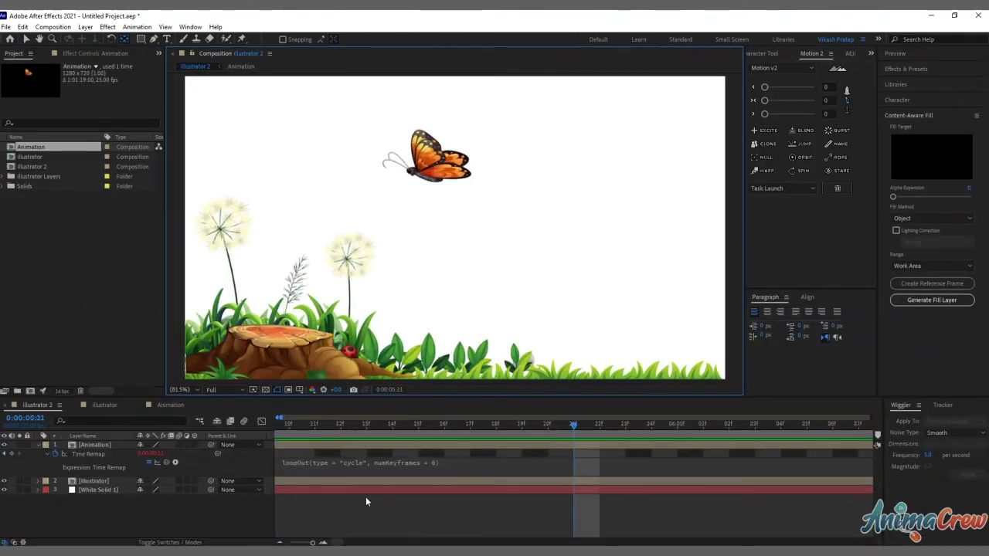
left_click_drag(611, 430, 245, 430)
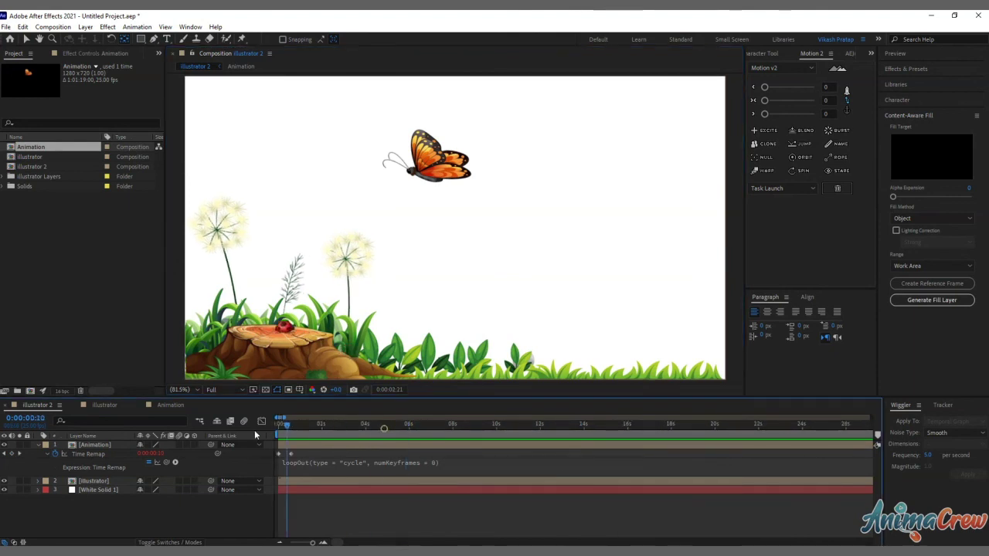
- Reveal Position, select the Animation layer, and zoom the timeline to individual frames
key("p")
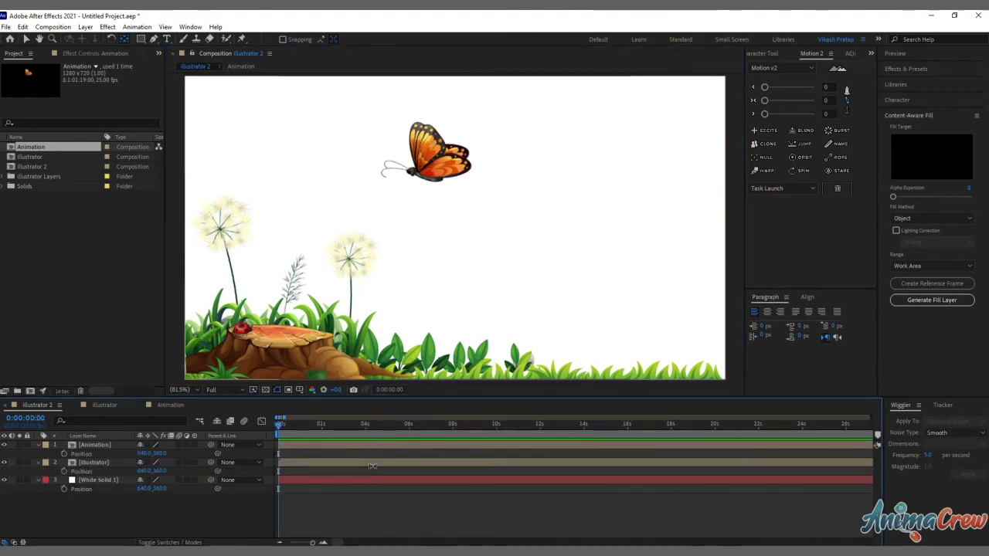
left_click(68, 455)
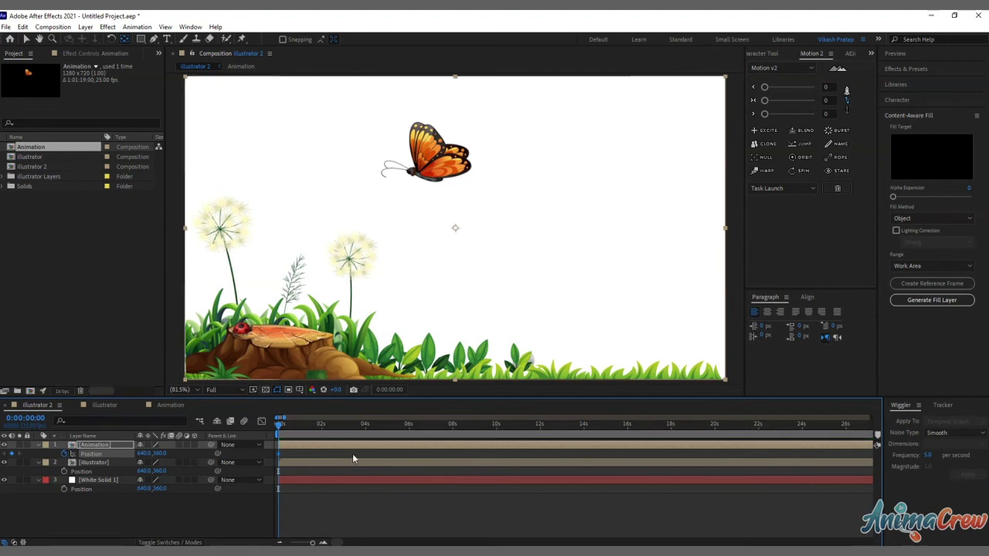
left_click(311, 541)
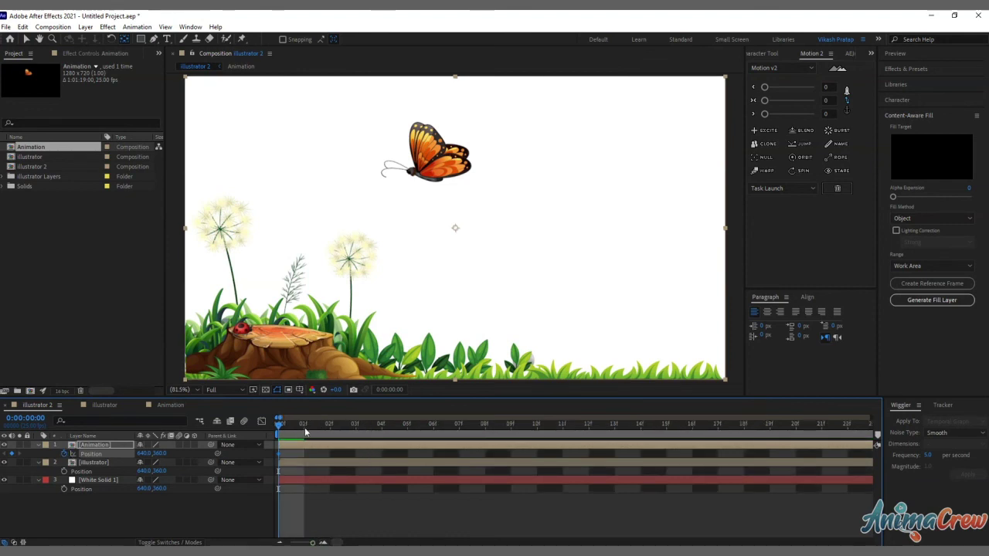
left_click_drag(305, 433, 537, 455)
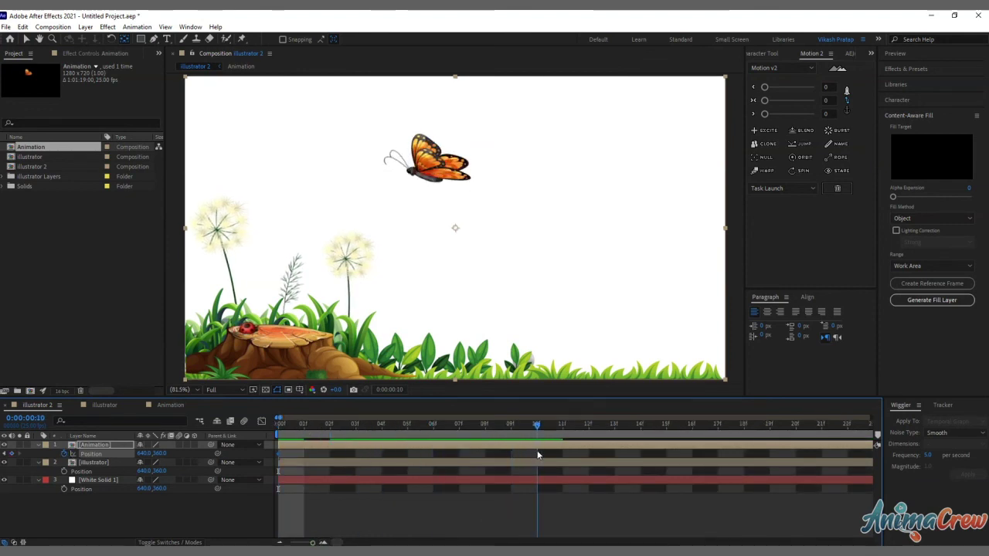
key("Home")
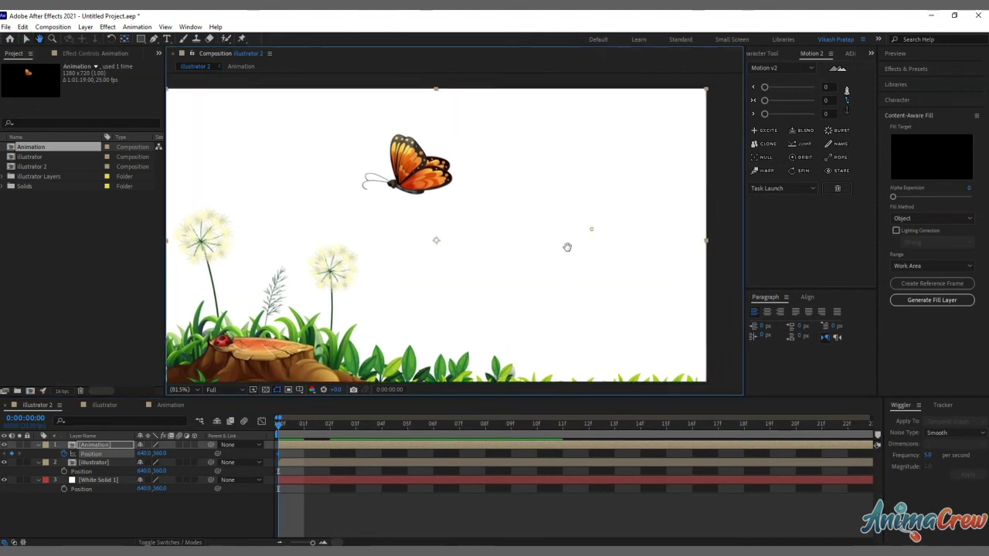
scroll(427, 225, "down", 5)
scroll(429, 213, "up", 2)
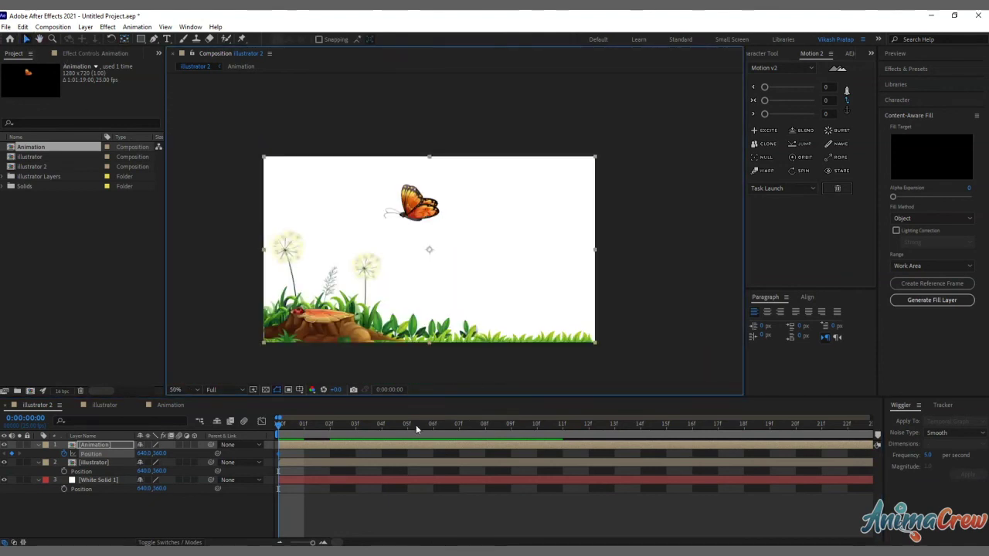
- Keyframe the butterfly from off the right edge to above the left dandelion and preview
mouse_move(424, 210)
left_mouse_down()
mouse_move(614, 225)
mouse_move(640, 257)
left_mouse_up()
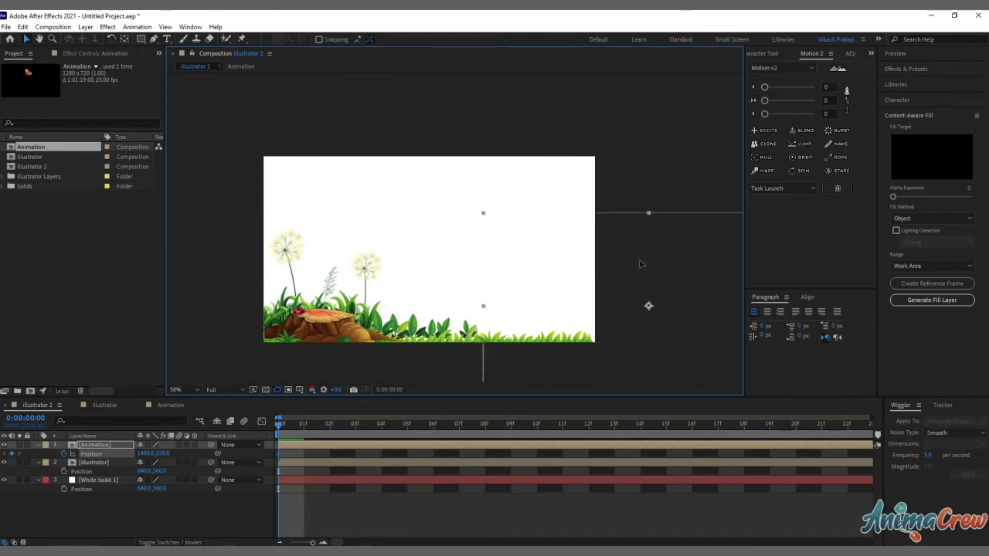
left_click_drag(316, 433, 519, 439)
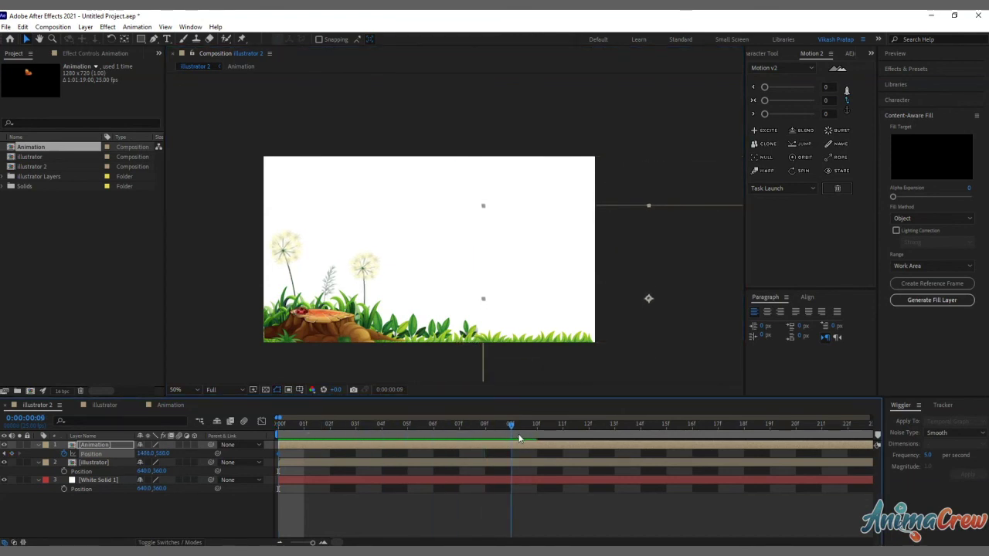
key("Page_Down")
left_click_drag(679, 262, 366, 235)
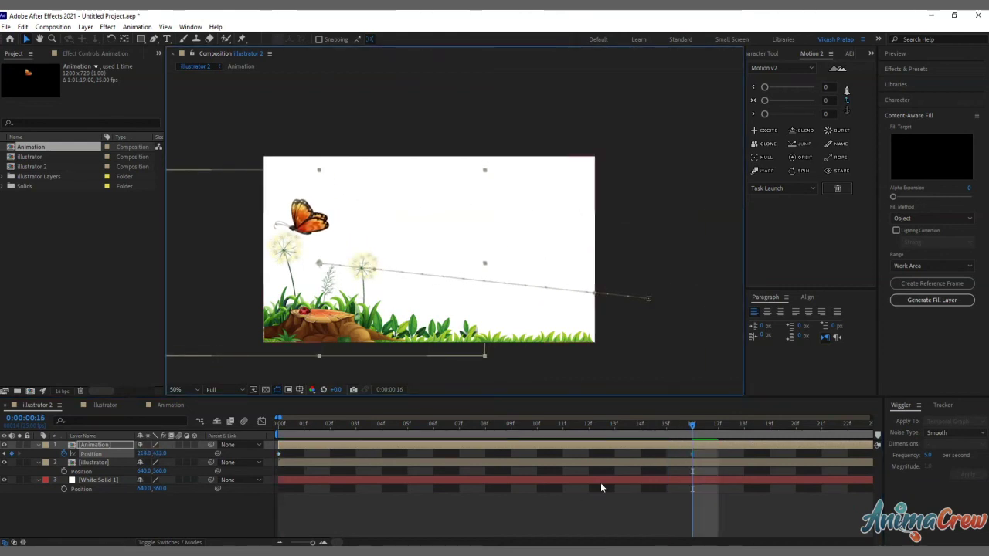
key("space")
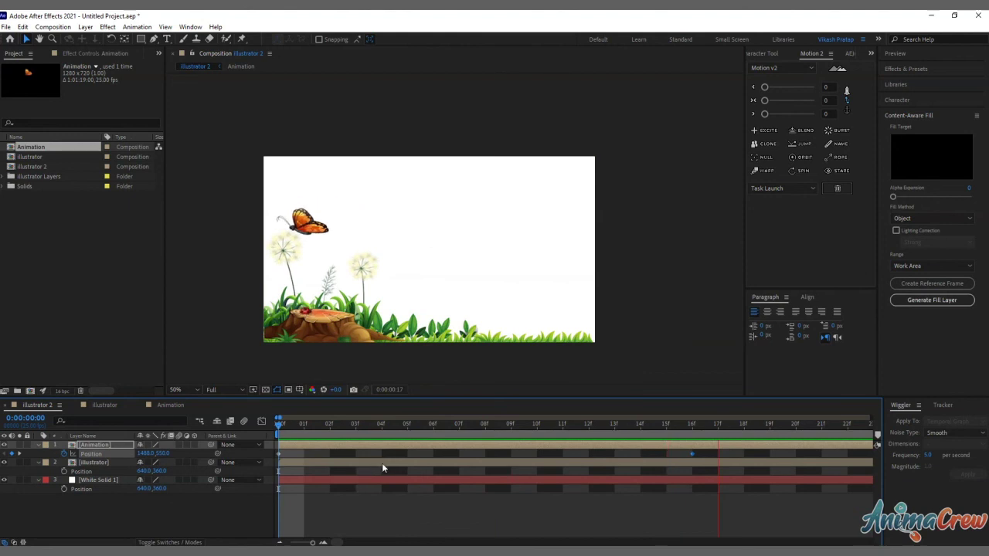
- Move the butterfly's arrival keyframe to about 5 seconds and preview the slower fly-in
key("minus")
left_click_drag(312, 458, 455, 456)
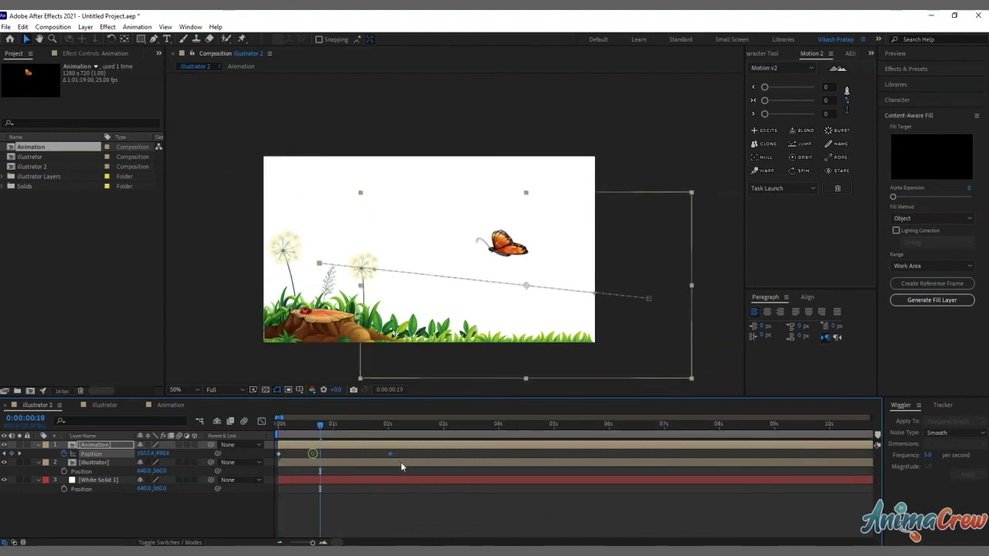
key("Home")
key("space")
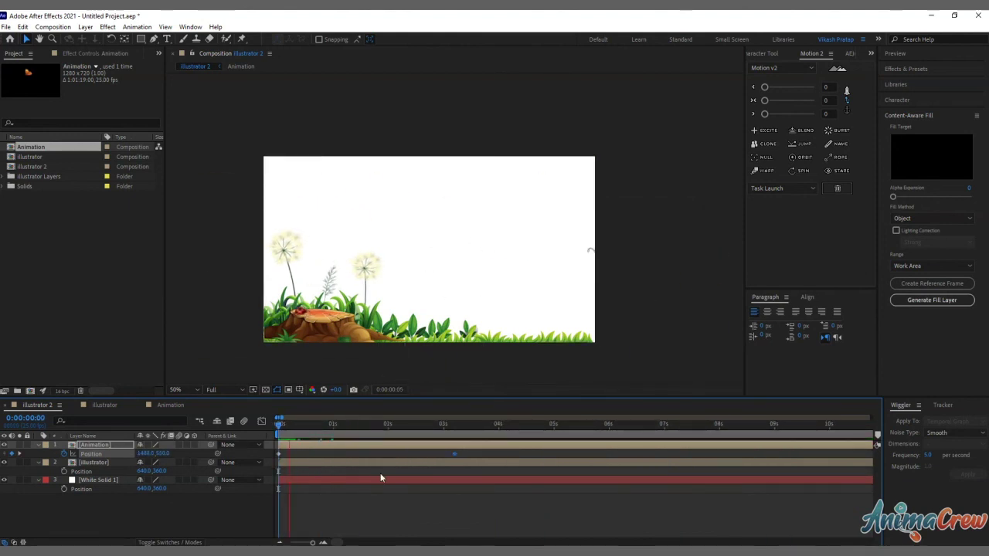
key("space")
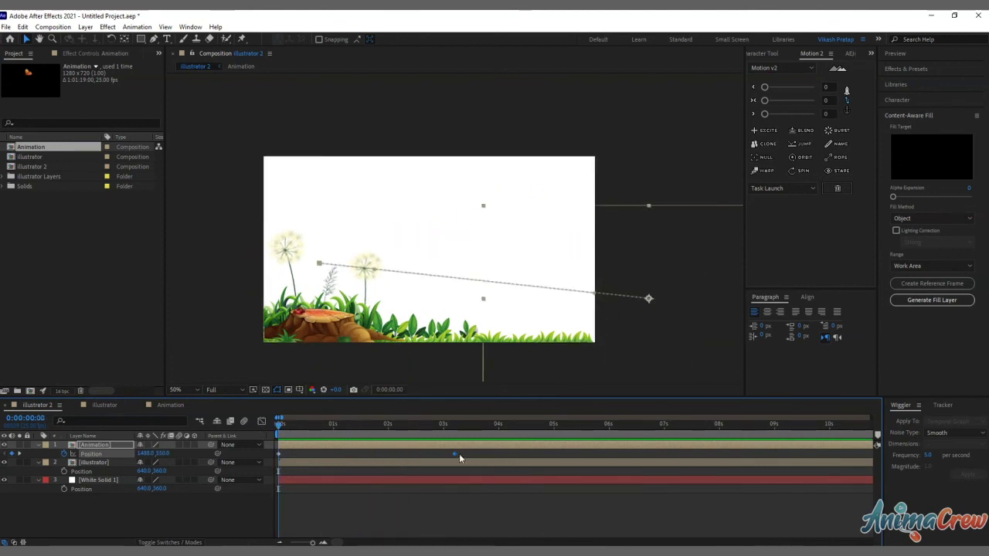
left_click_drag(454, 454, 555, 455)
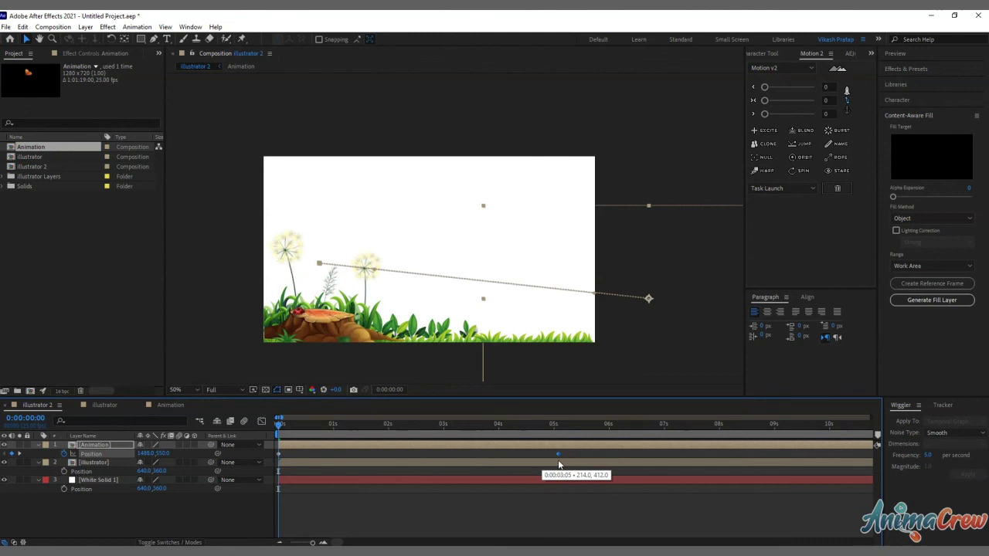
key("space")
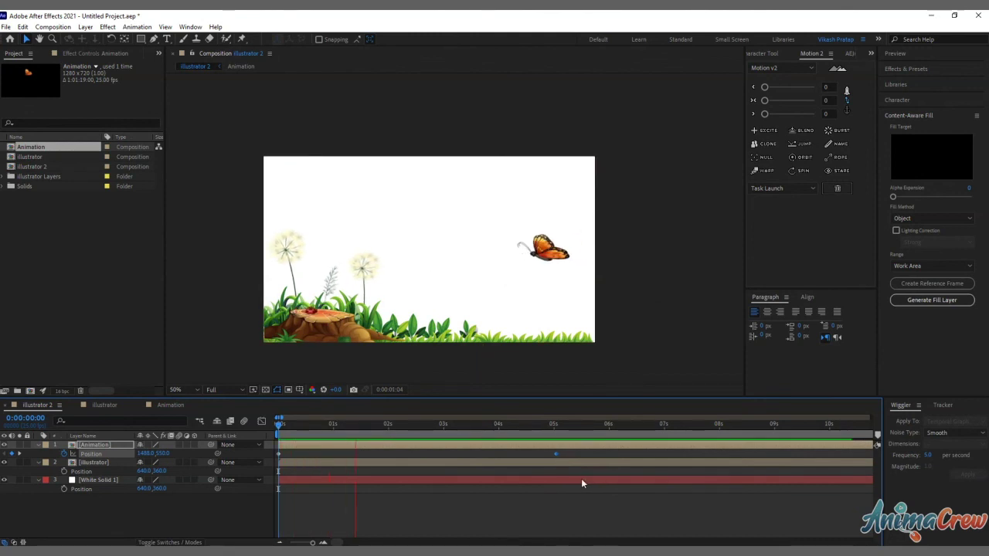
key("space")
- Lower the butterfly at 2 seconds and pull a Bezier handle upward to curve its path
left_click(647, 299)
left_click_drag(593, 297, 593, 322)
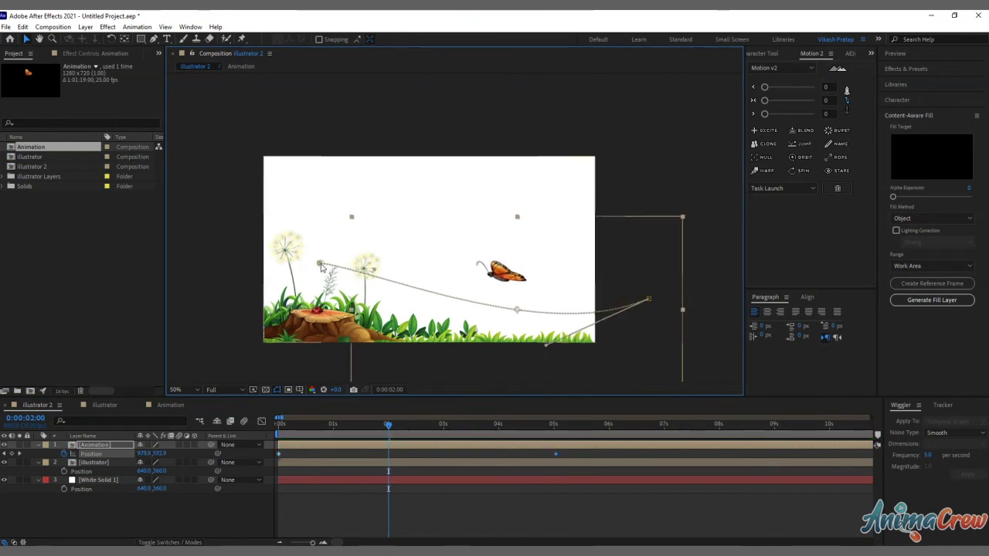
left_click_drag(373, 273, 477, 188)
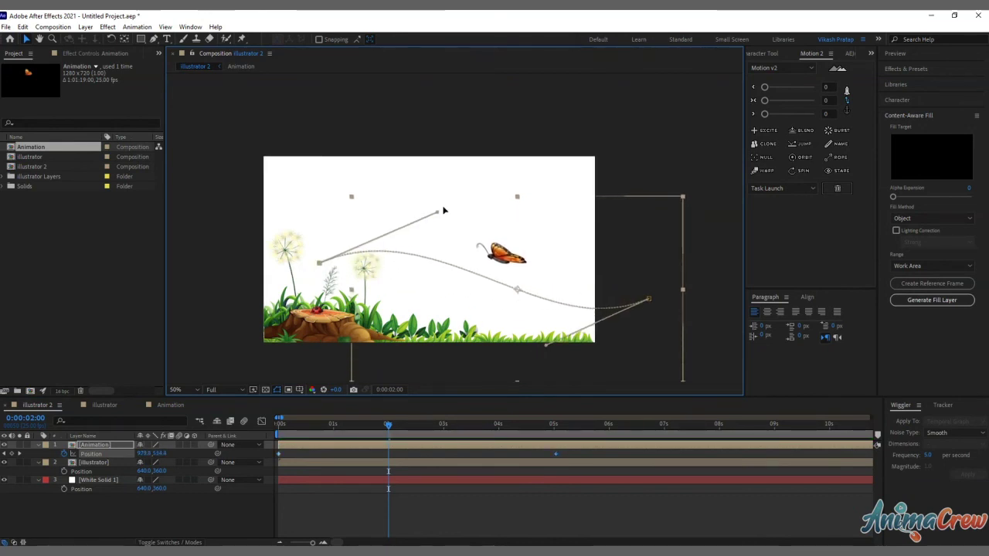
- Scrub to about 5 seconds, preview the curved flight, then maximize the timeline panel
mouse_move(388, 424)
left_mouse_down()
mouse_move(553, 445)
mouse_move(266, 435)
left_mouse_up()
key("space")
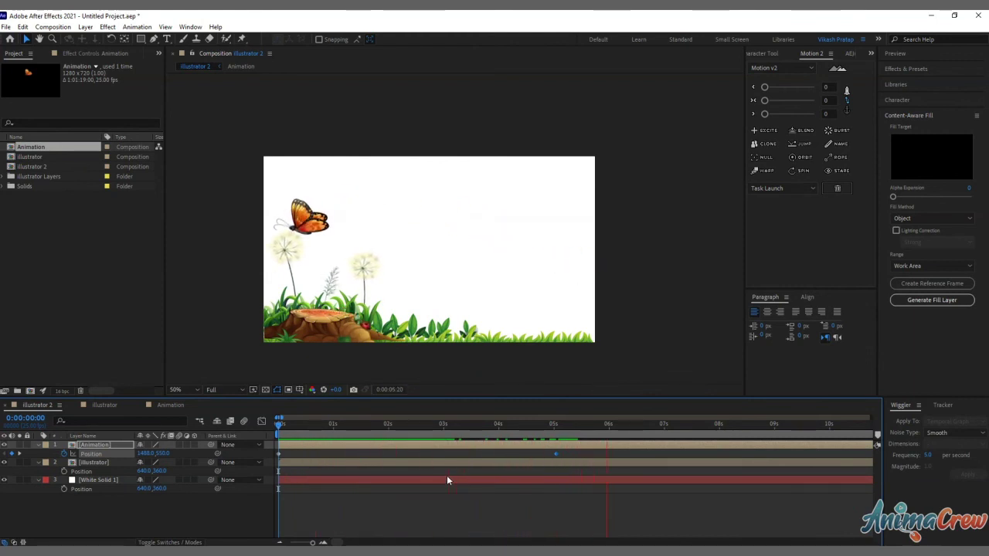
key("space")
key("grave")
key("grave")
key("grave")
- Set the viewer magnification to Fit and preview the animation
left_click(43, 541)
left_click(16, 540)
left_click(15, 541)
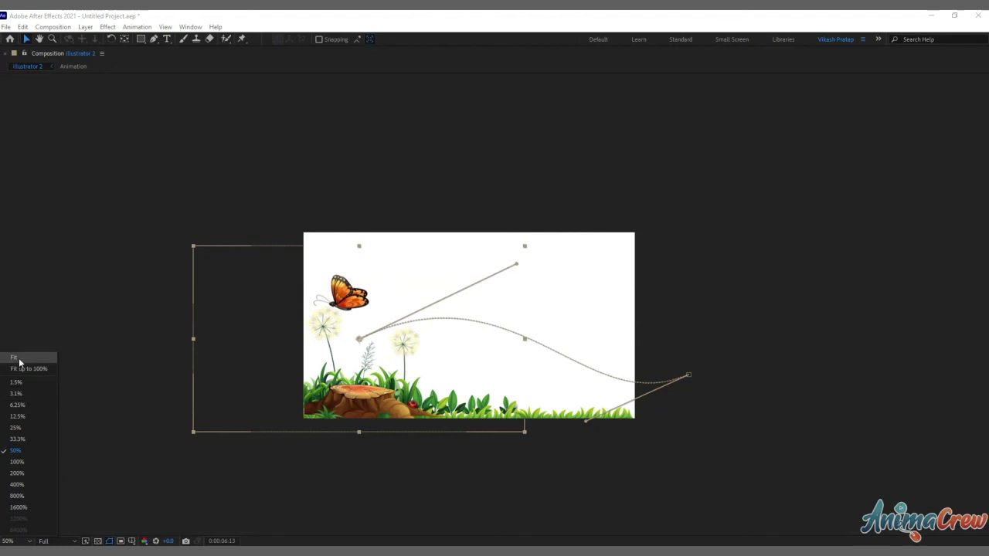
left_click(16, 358)
key("space")
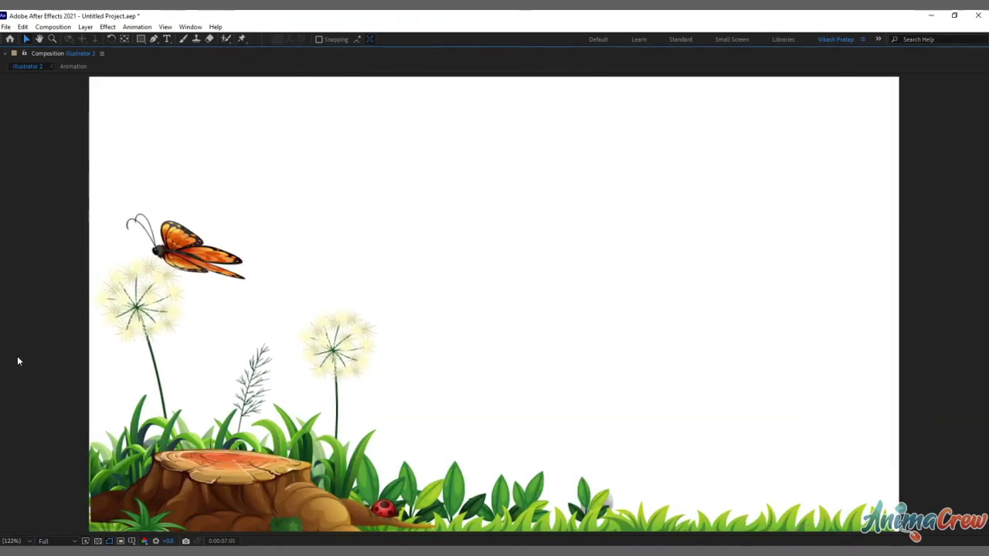
key("space")
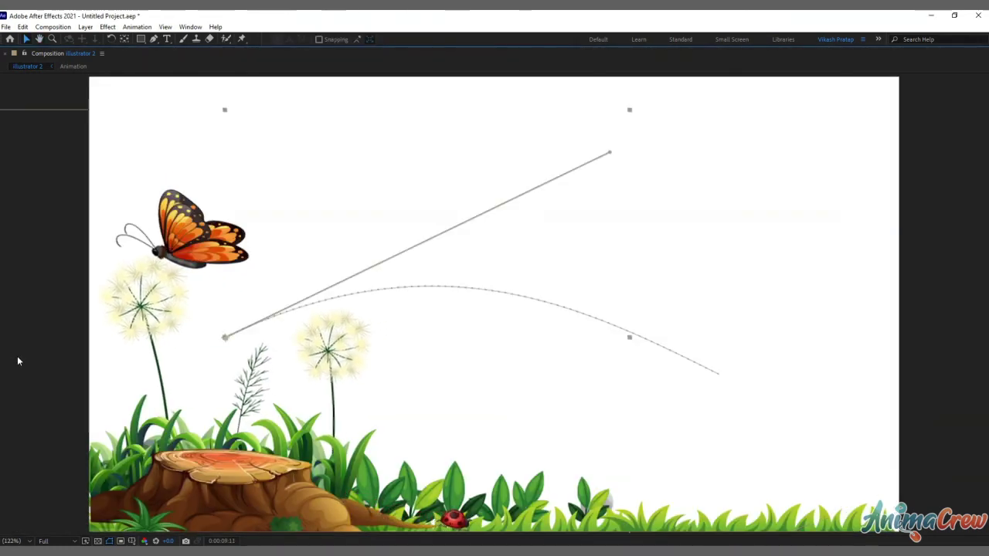
- Return the current time to 0 and play the animation in a maximized viewer
key("grave")
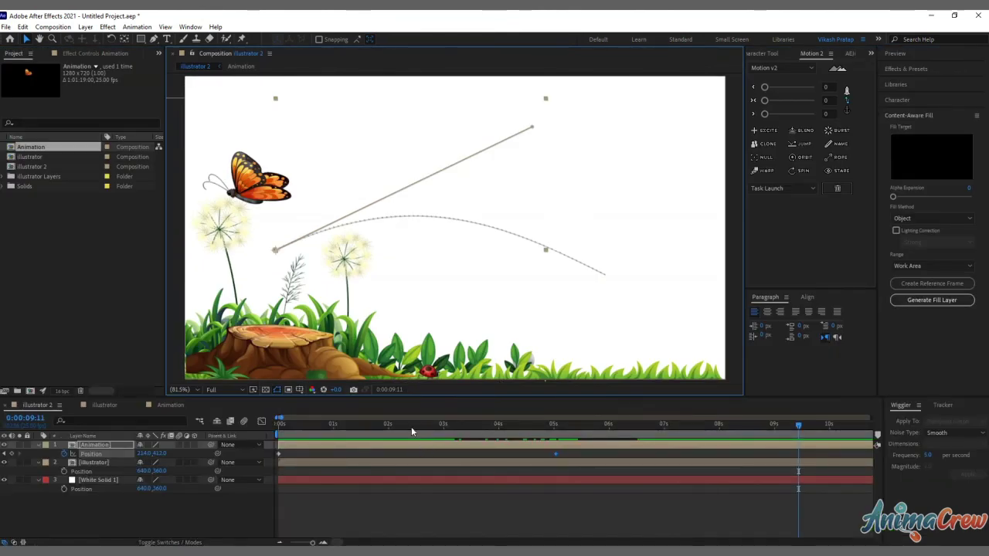
left_click_drag(407, 426, 153, 424)
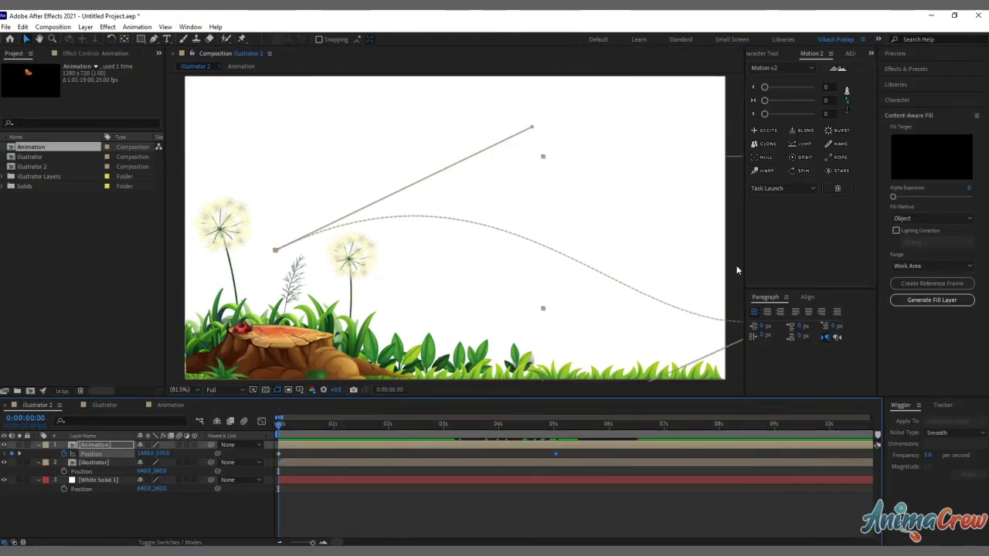
key("grave")
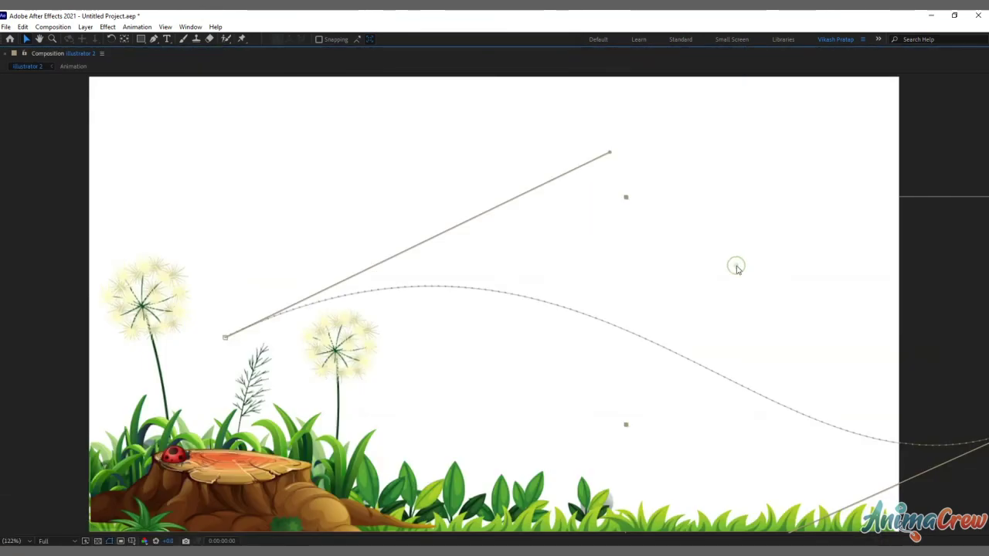
key("space")
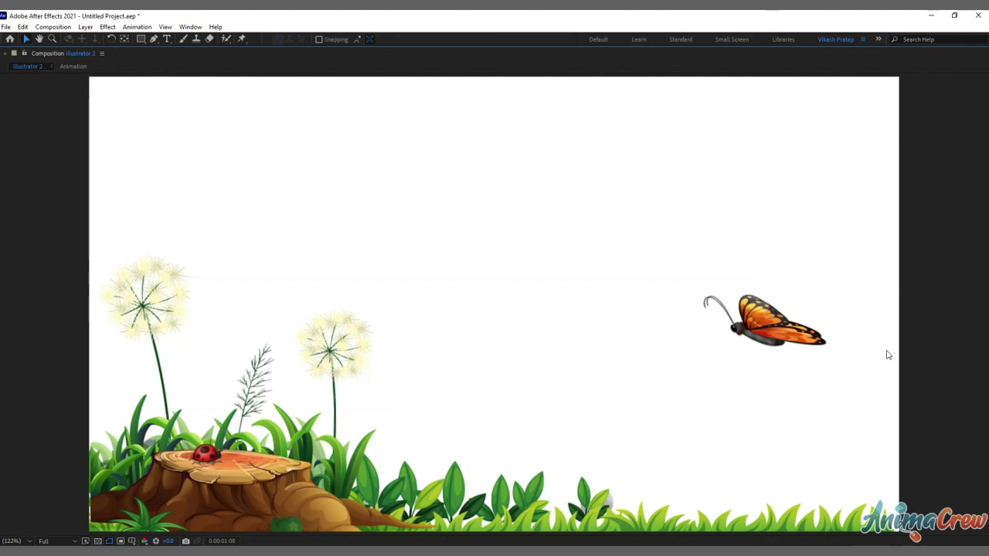